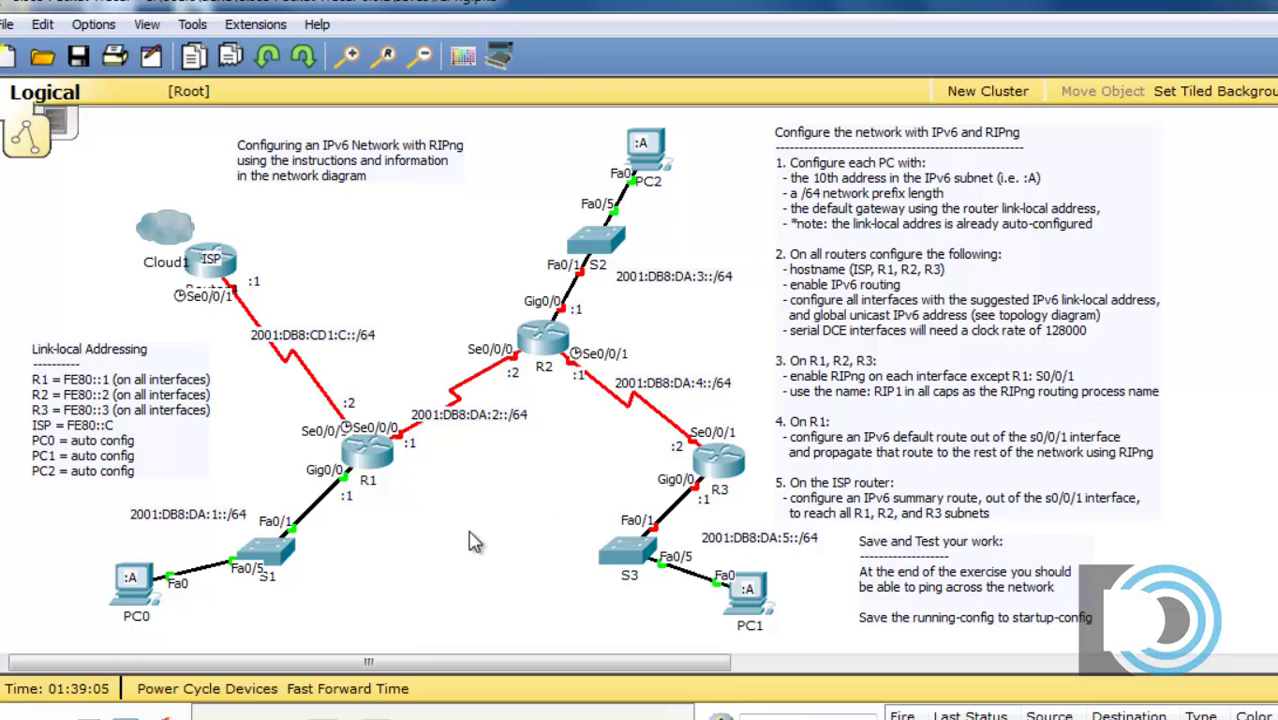
# In router R1's command line, enable the RIPng process RIP1 on interface g0/0, checking the available ipv6 rip options along the way
pyautogui.click(366, 455)
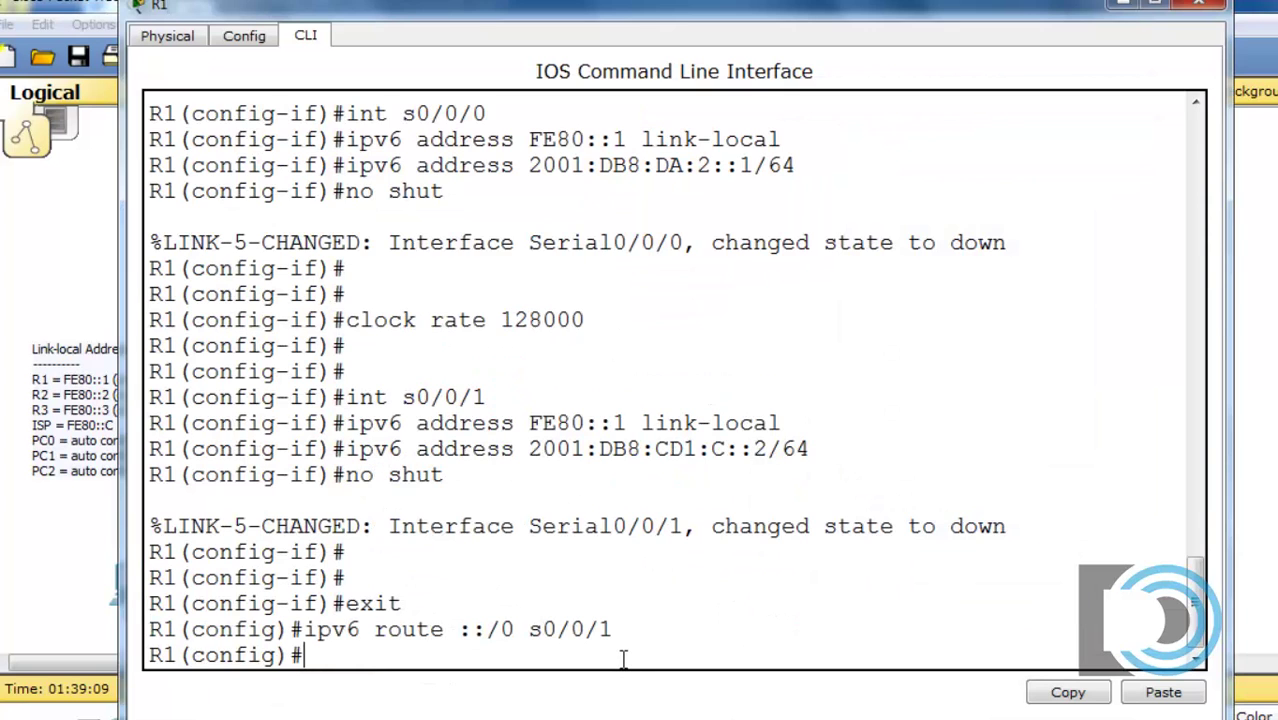
pyautogui.write('int g0/0')
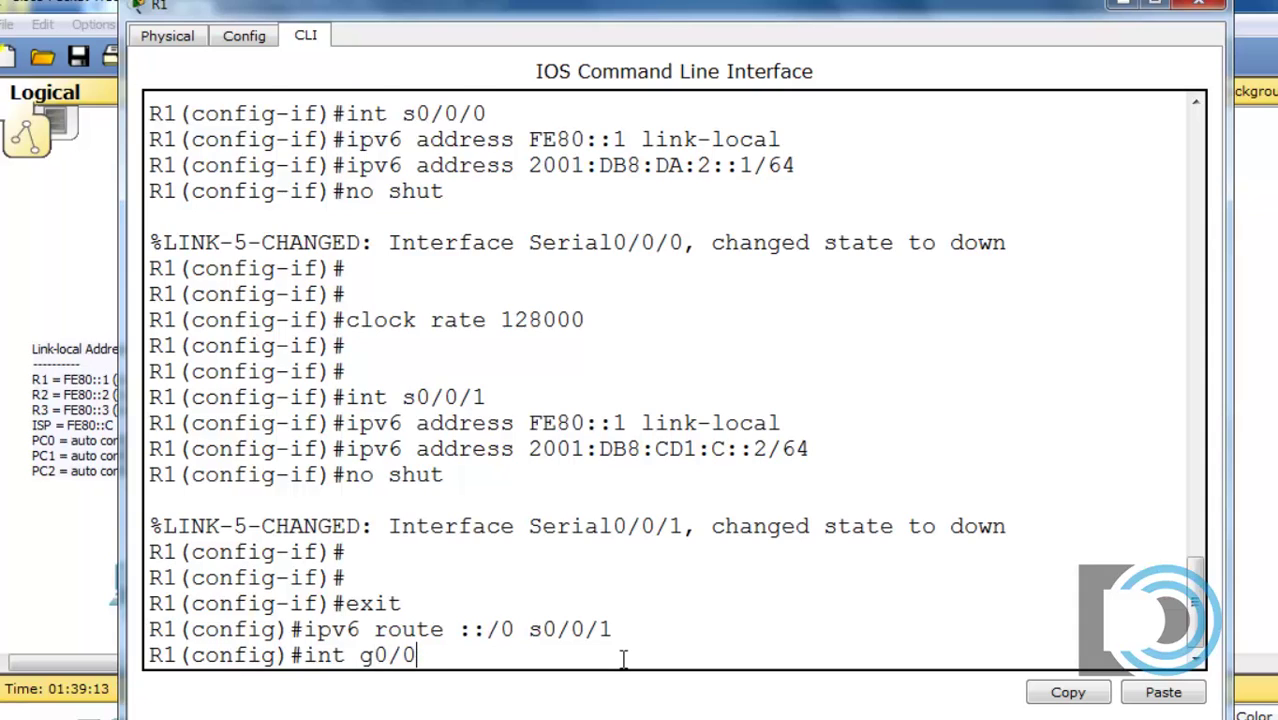
pyautogui.press('Return')
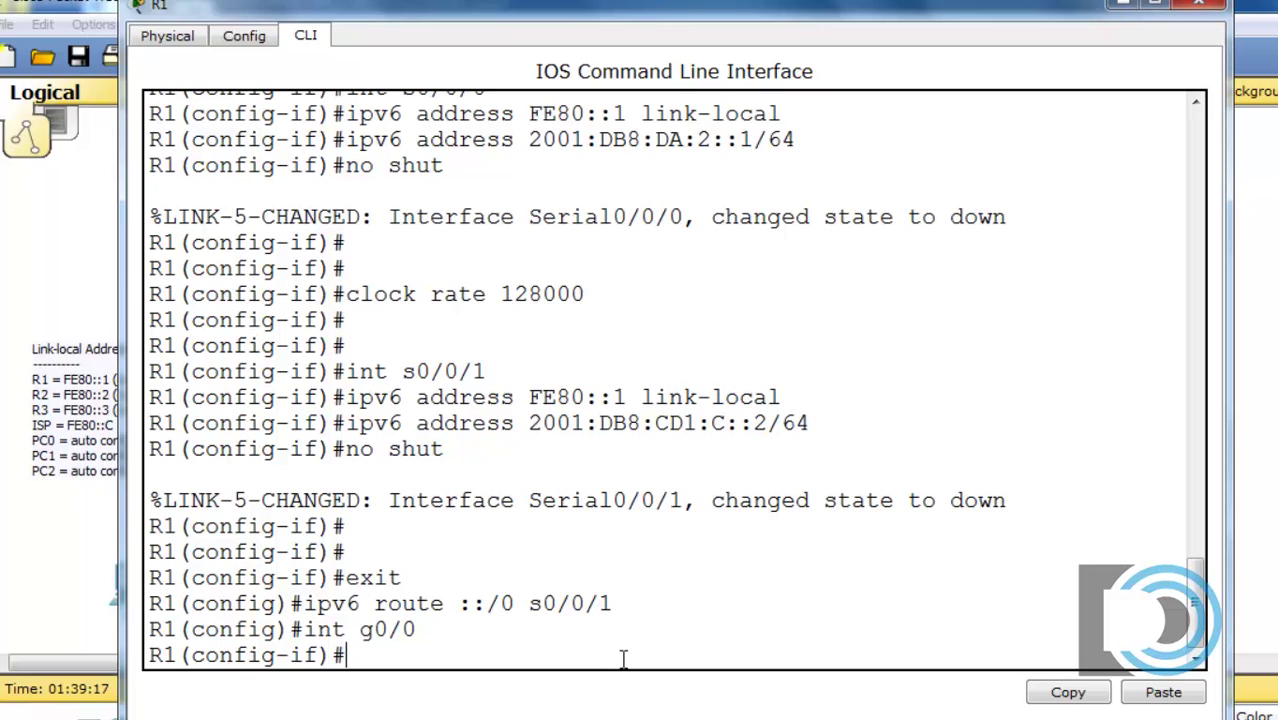
pyautogui.write('ipv6 ')
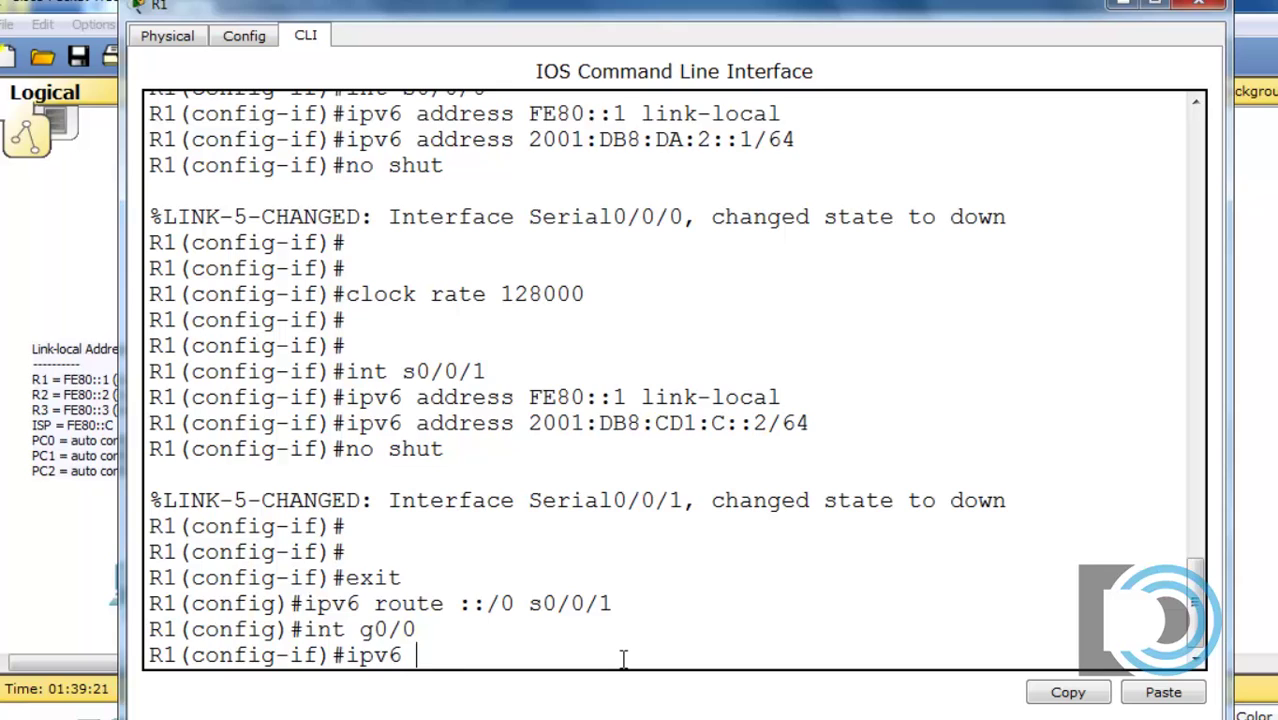
pyautogui.write('rip ?')
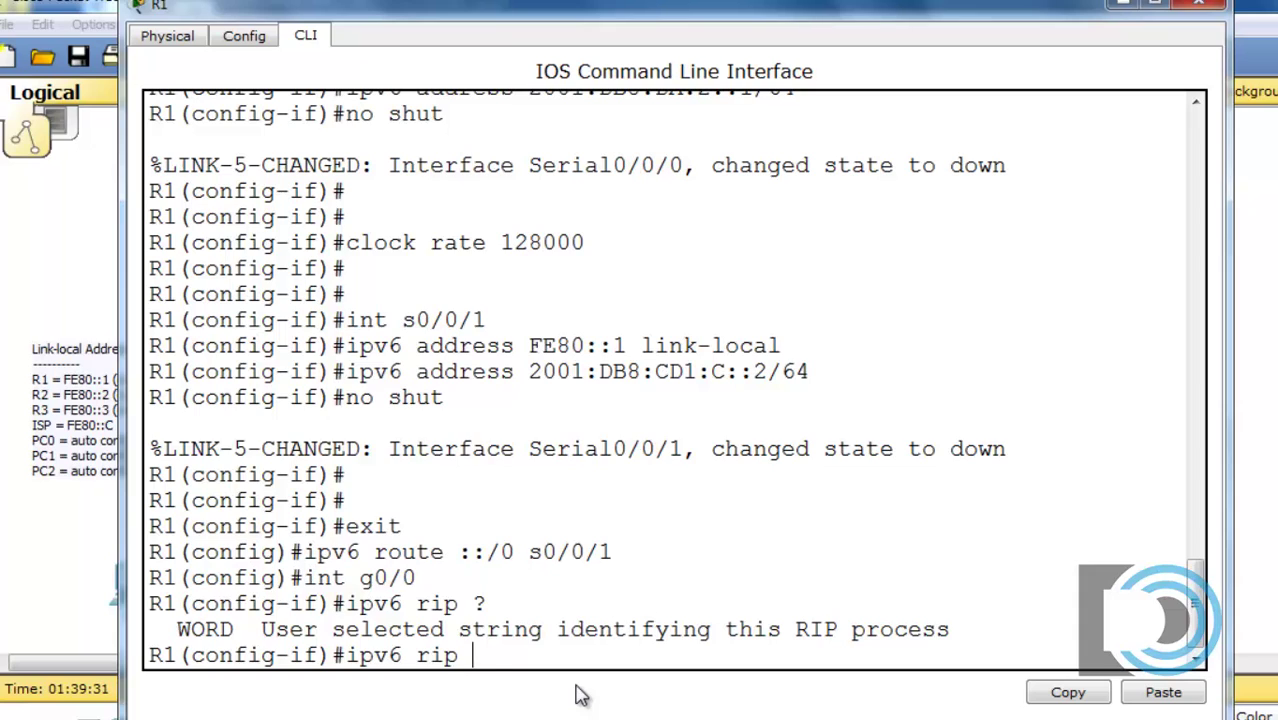
pyautogui.write('RIP1 ?')
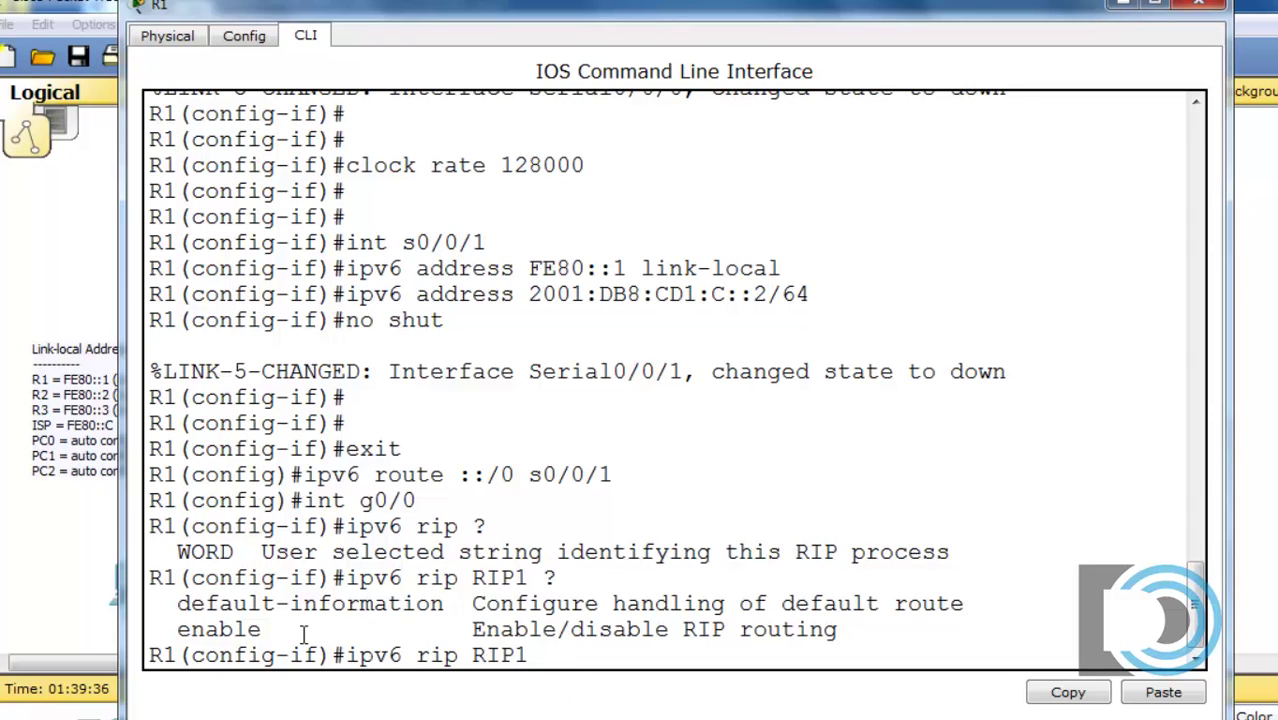
pyautogui.moveTo(173, 604); pyautogui.dragTo(378, 605)
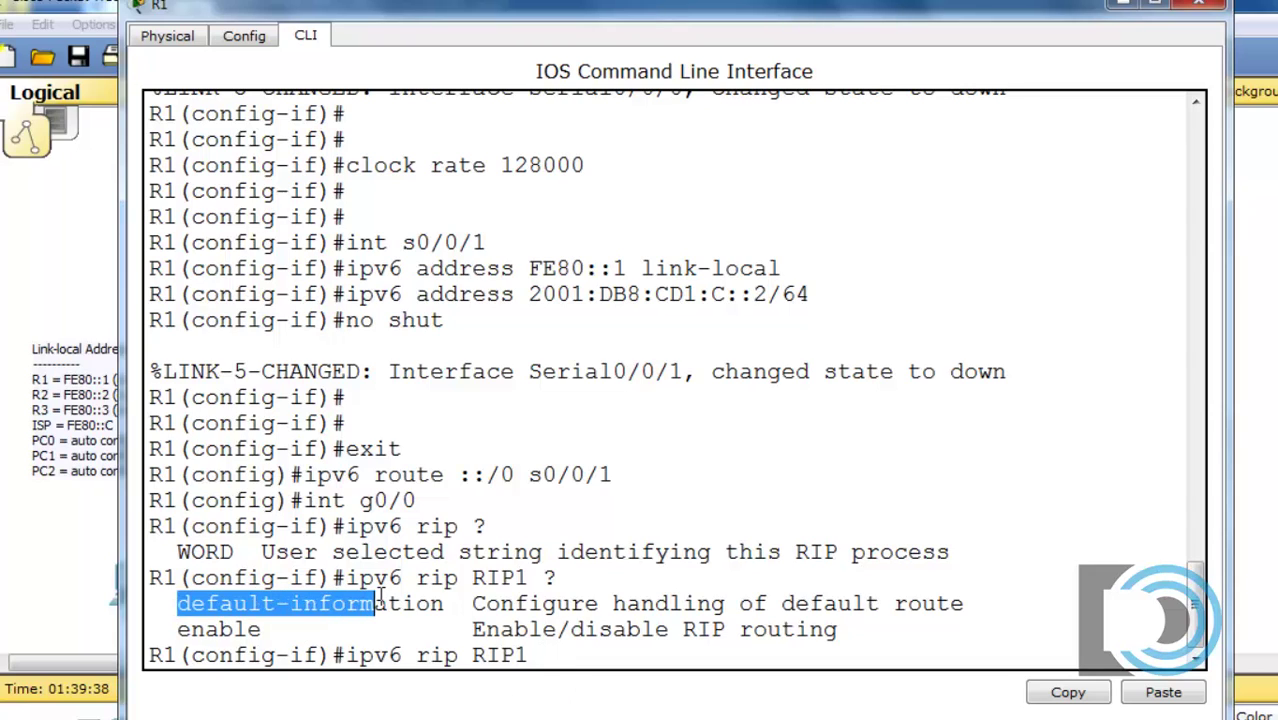
pyautogui.moveTo(178, 629); pyautogui.dragTo(306, 622)
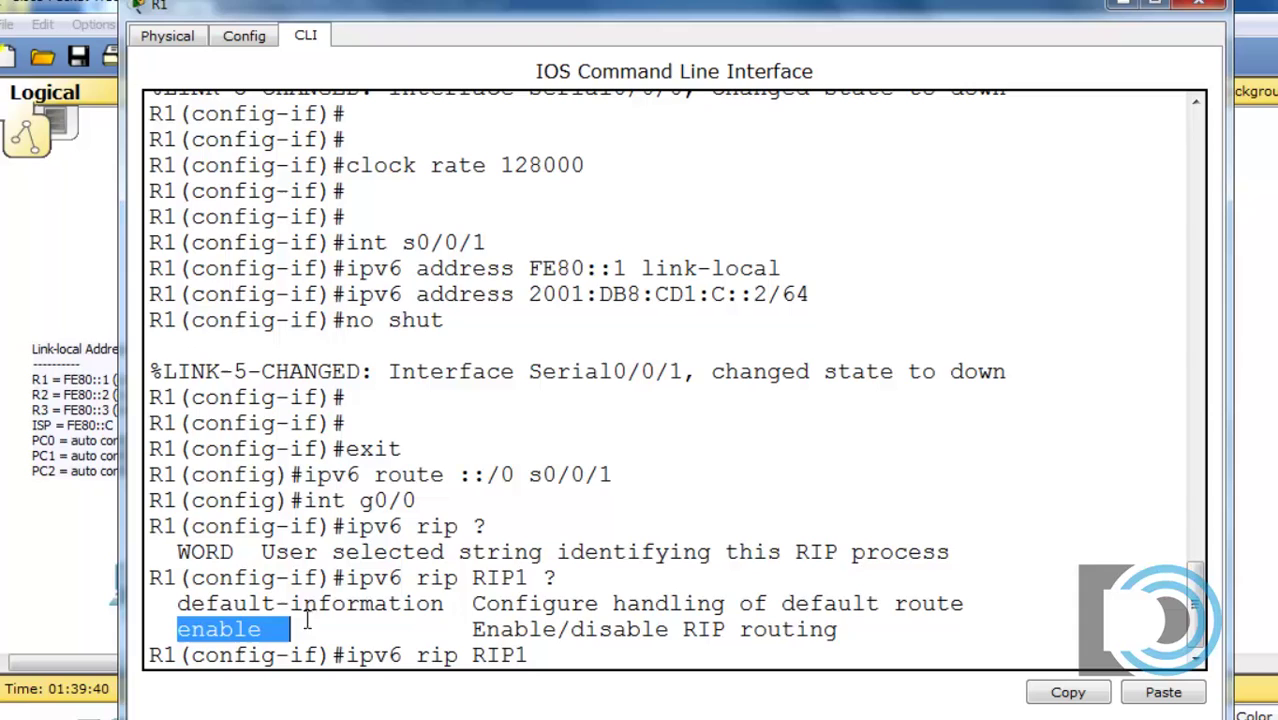
pyautogui.click(565, 654)
pyautogui.write('enable')
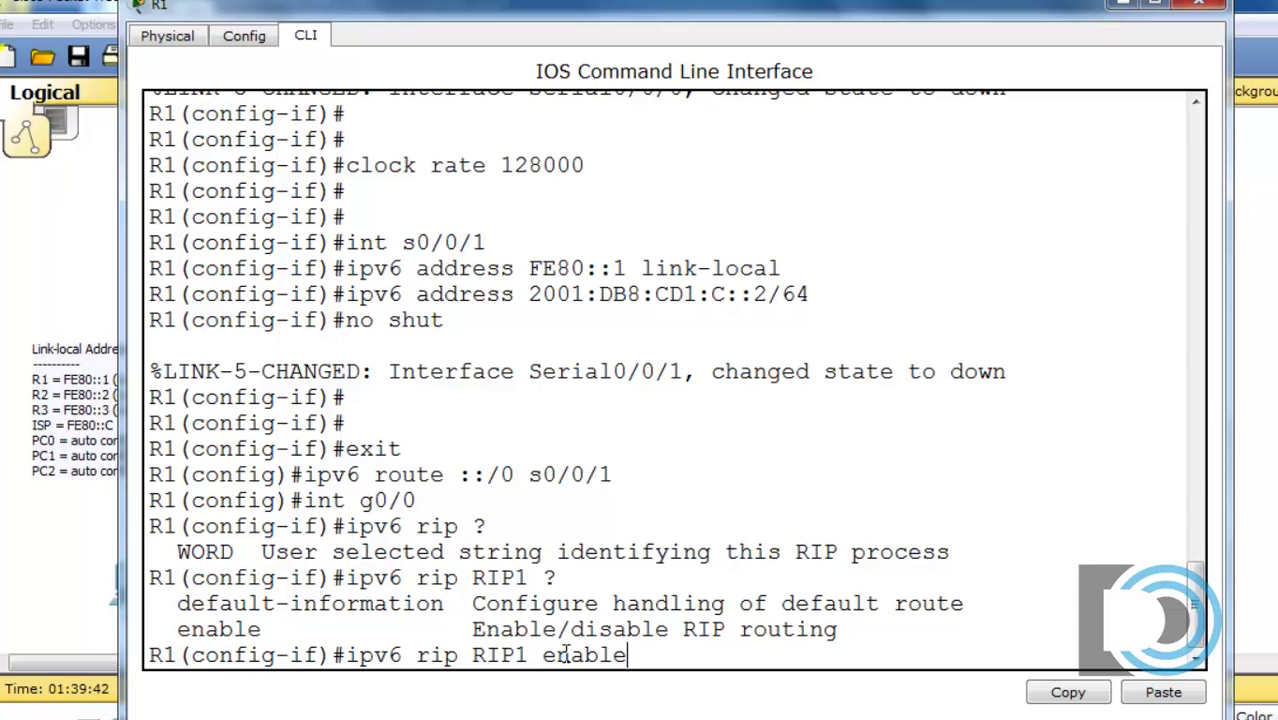
pyautogui.press('Return')
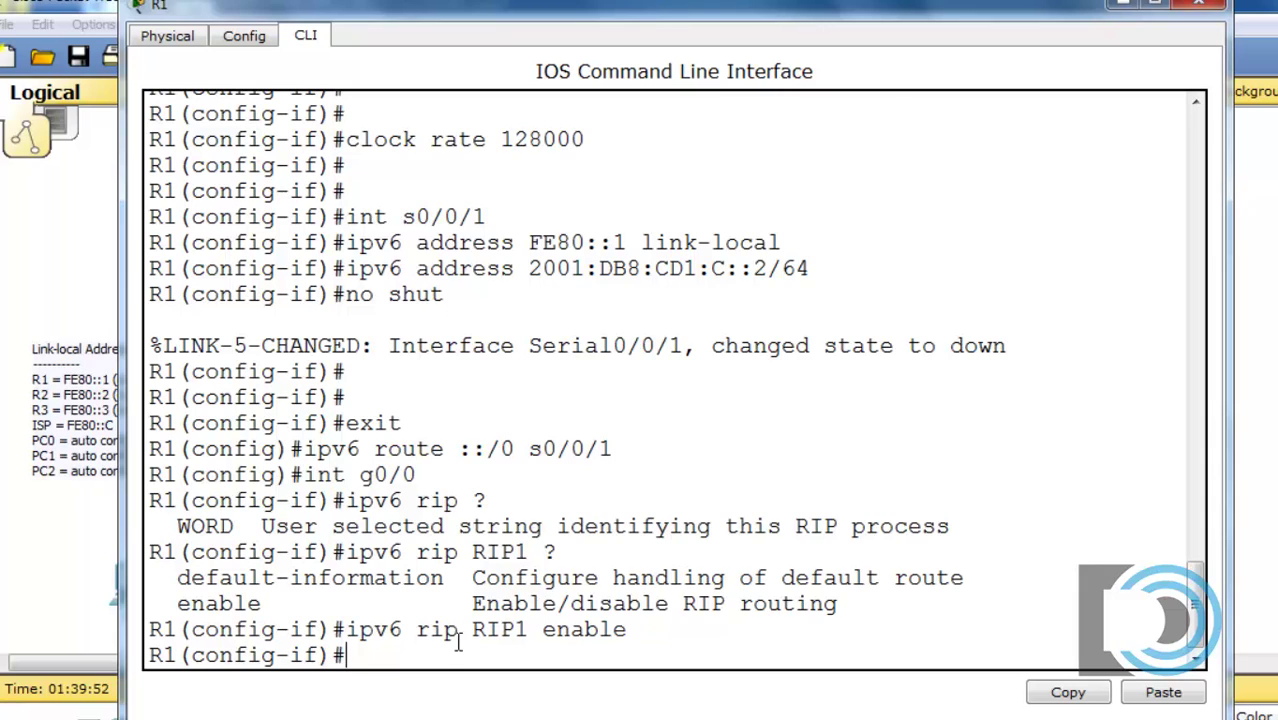
# Enable the RIPng process RIP1 on R1's interface s0/0/0
pyautogui.write('int g0/0')
pyautogui.press('BackSpace')
pyautogui.press('BackSpace')
pyautogui.press('BackSpace')
pyautogui.press('BackSpace')
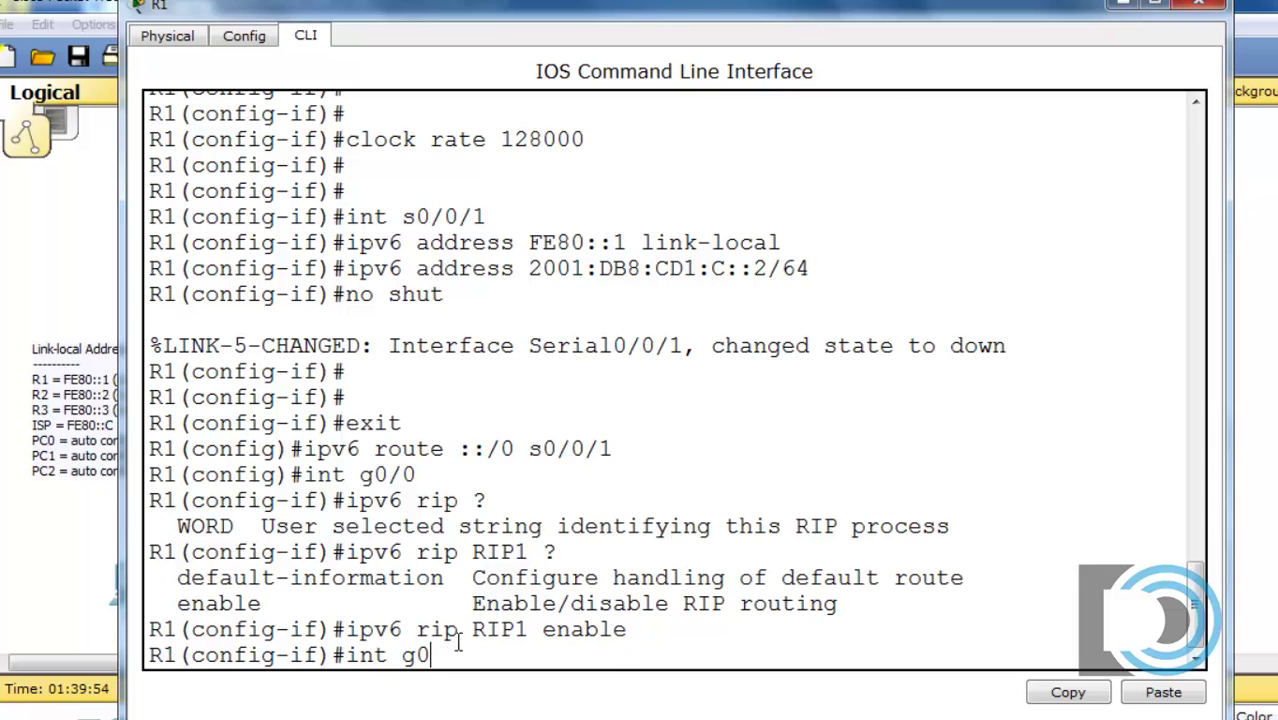
pyautogui.write('s0/0/0')
pyautogui.press('Return')
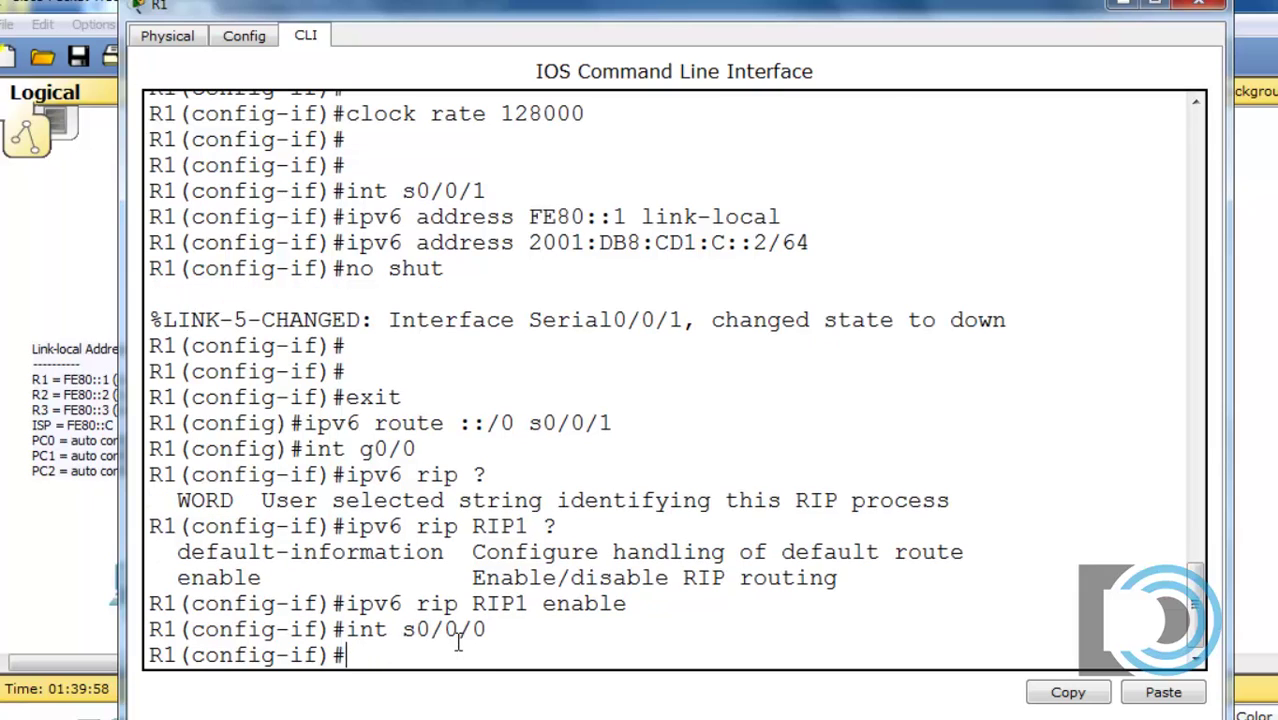
pyautogui.press('Up')
pyautogui.press('Up')
pyautogui.press('Return')
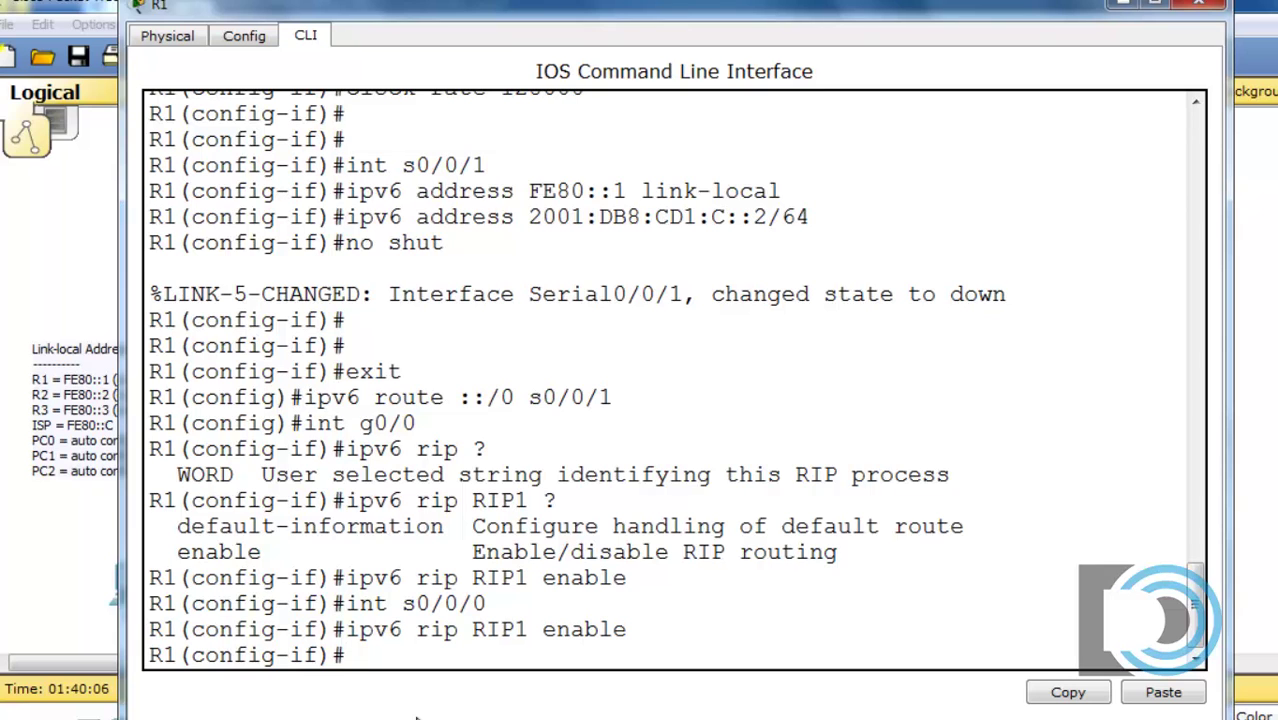
# Check the topology and the RIP1 options, and set RIP1 default-information originate on R1's s0/0/0 interface
pyautogui.moveTo(612, 12); pyautogui.dragTo(563, 640)
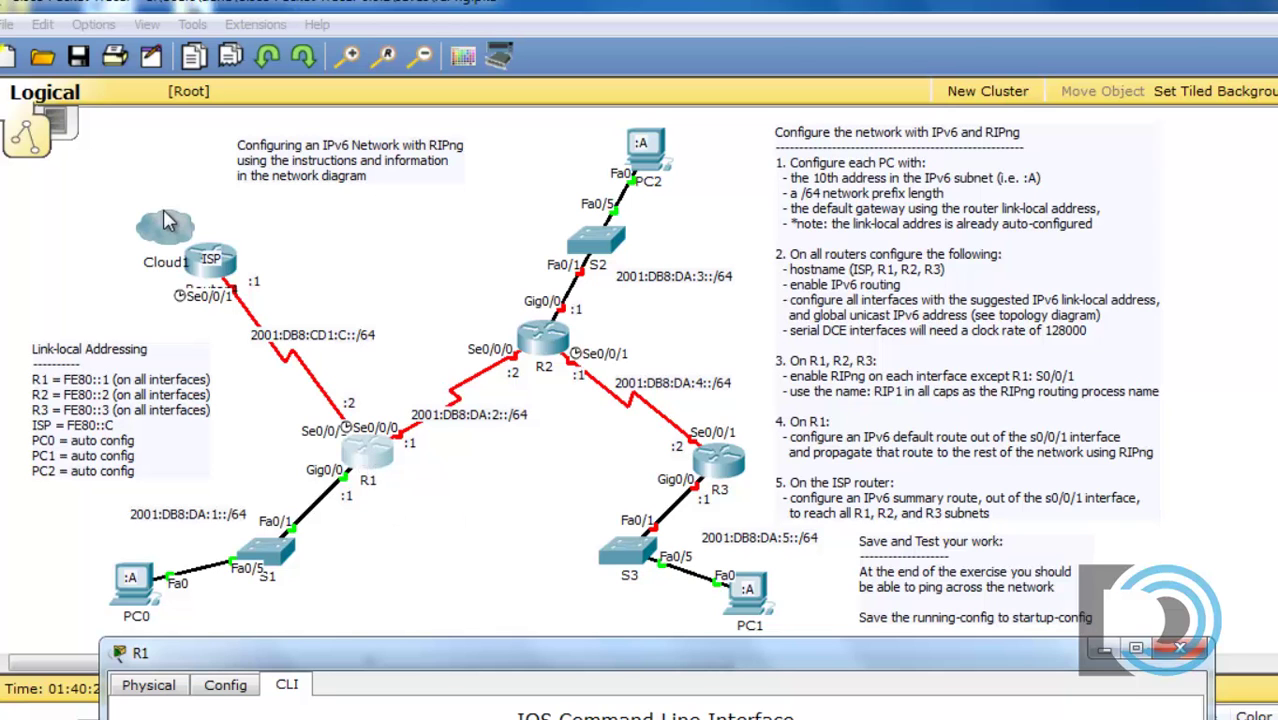
pyautogui.moveTo(566, 668); pyautogui.dragTo(575, 37)
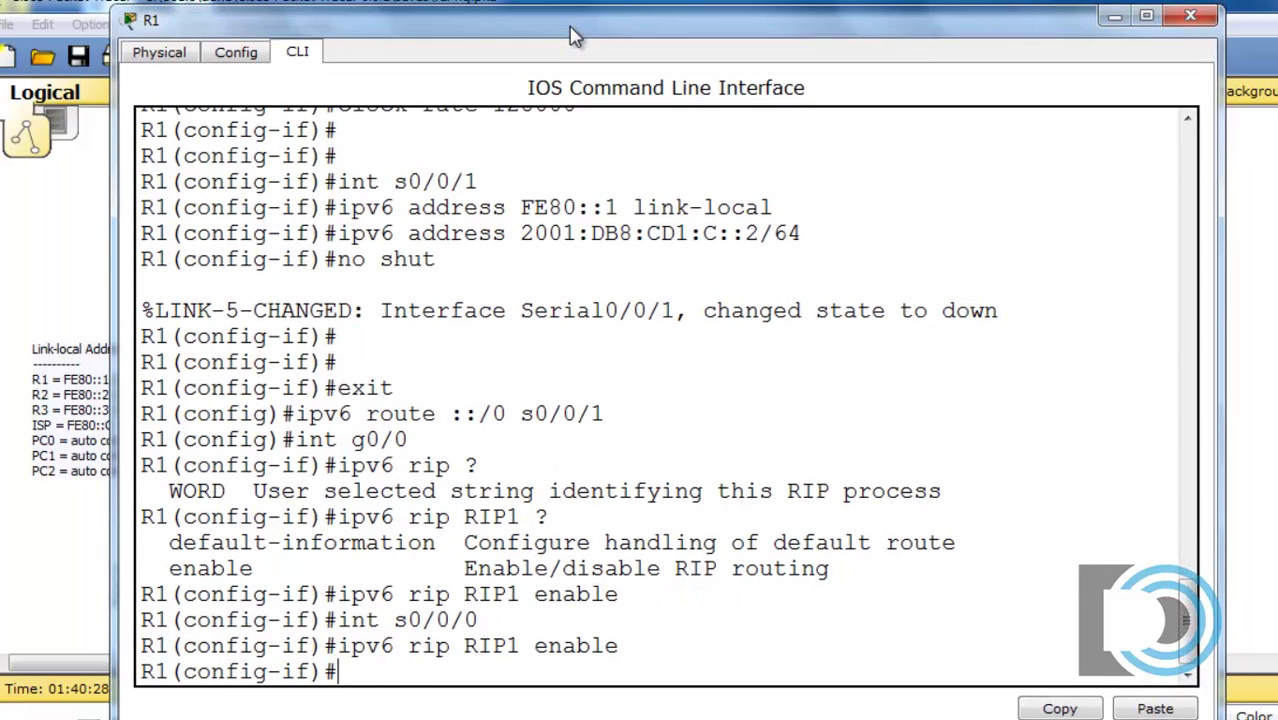
pyautogui.press('Up')
pyautogui.press('BackSpace')
pyautogui.press('BackSpace')
pyautogui.press('BackSpace')
pyautogui.press('BackSpace')
pyautogui.press('BackSpace')
pyautogui.press('BackSpace')
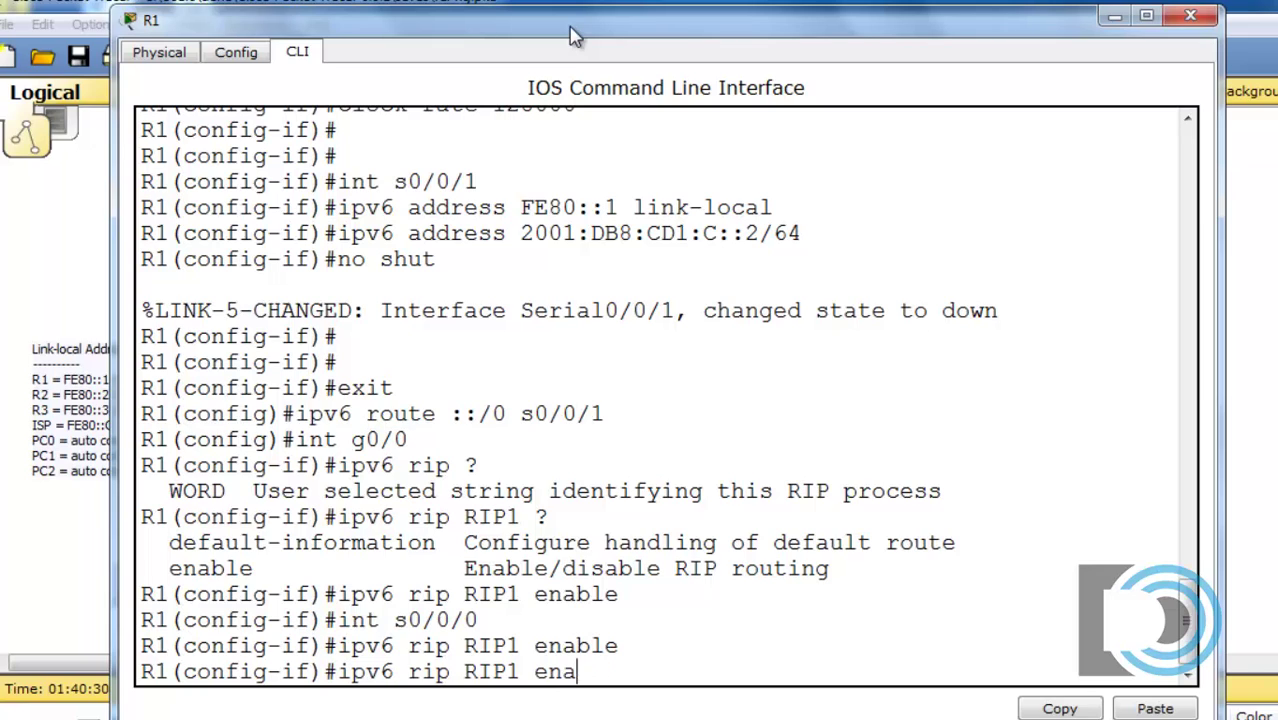
pyautogui.write('?')
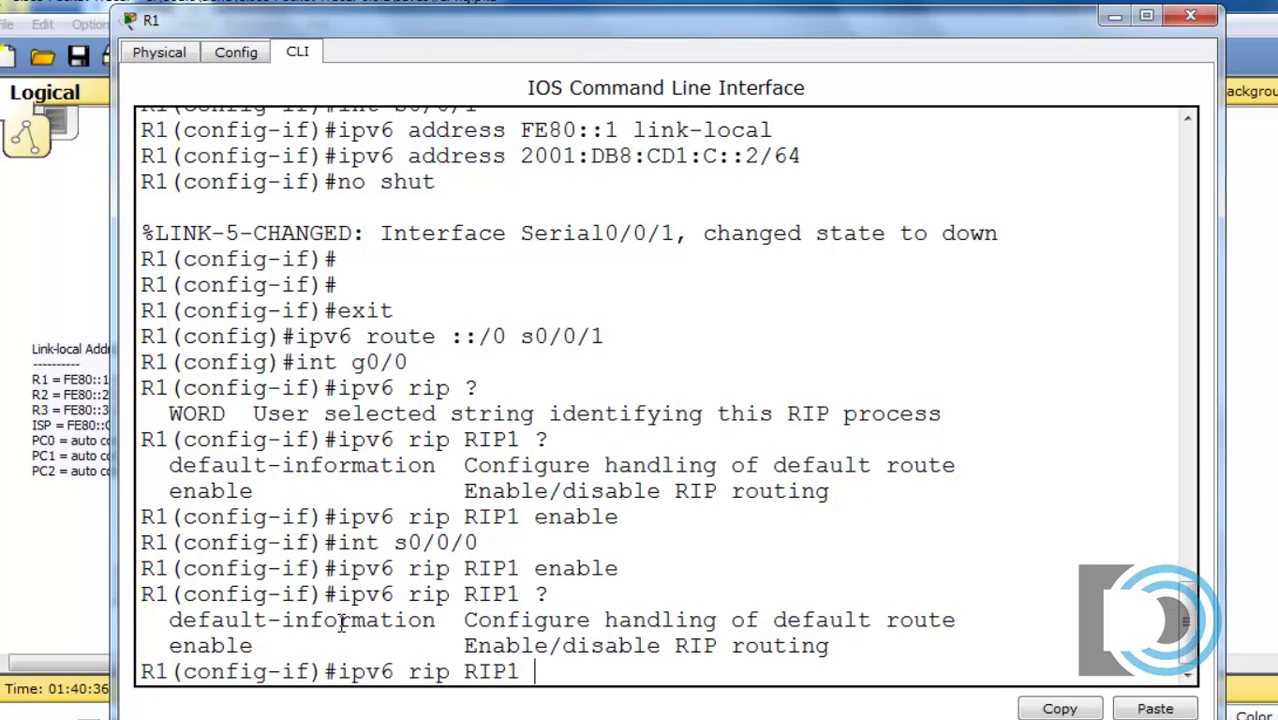
pyautogui.write('def')
pyautogui.press('Tab')
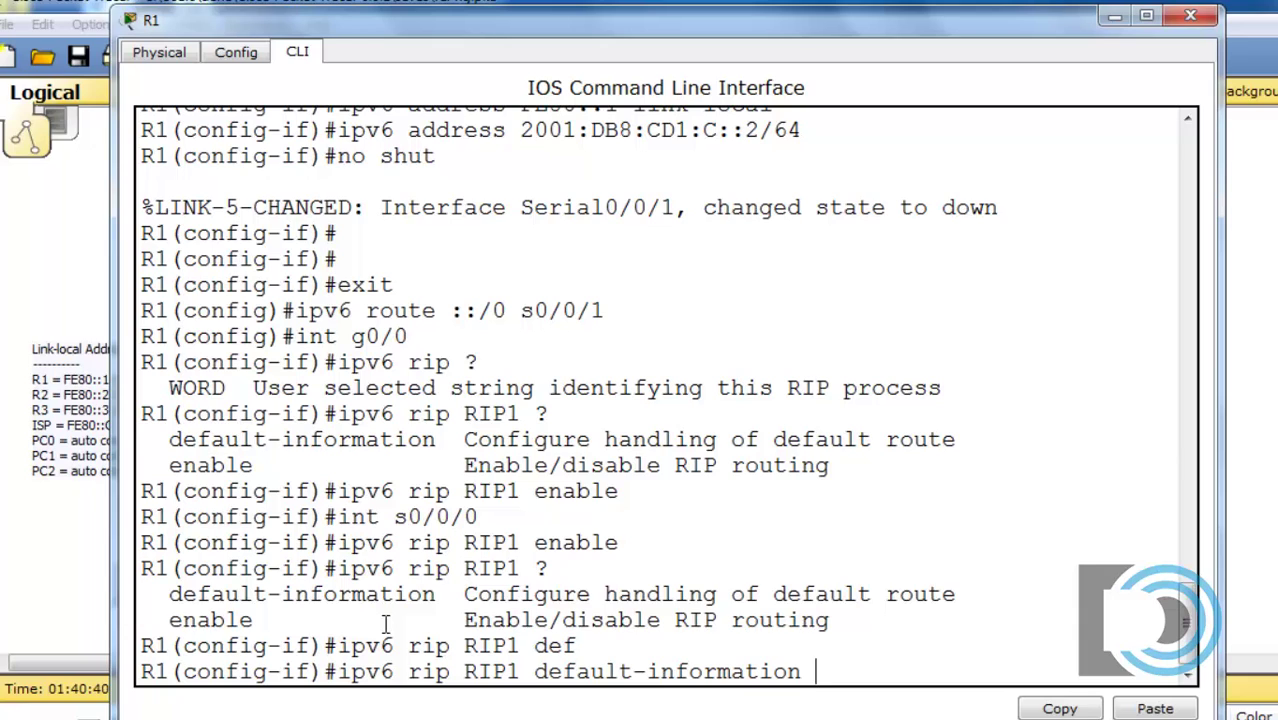
pyautogui.write('?')
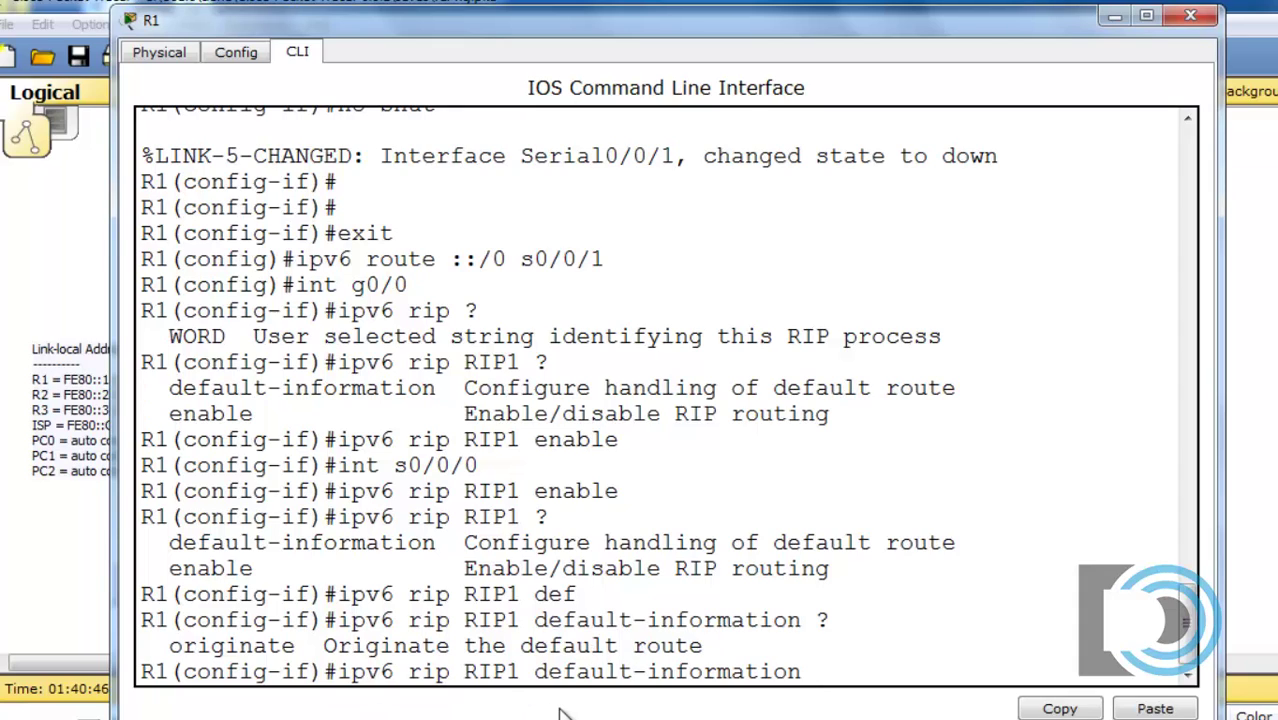
pyautogui.write('originate')
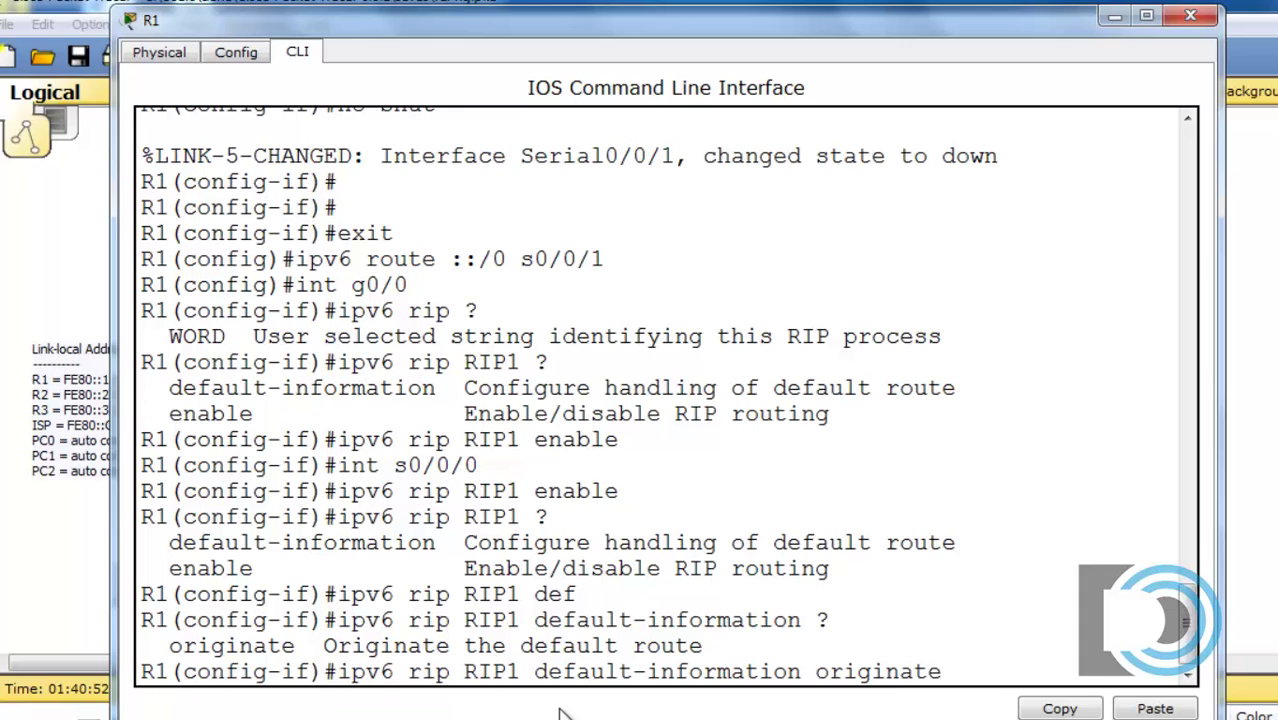
pyautogui.press('Return')
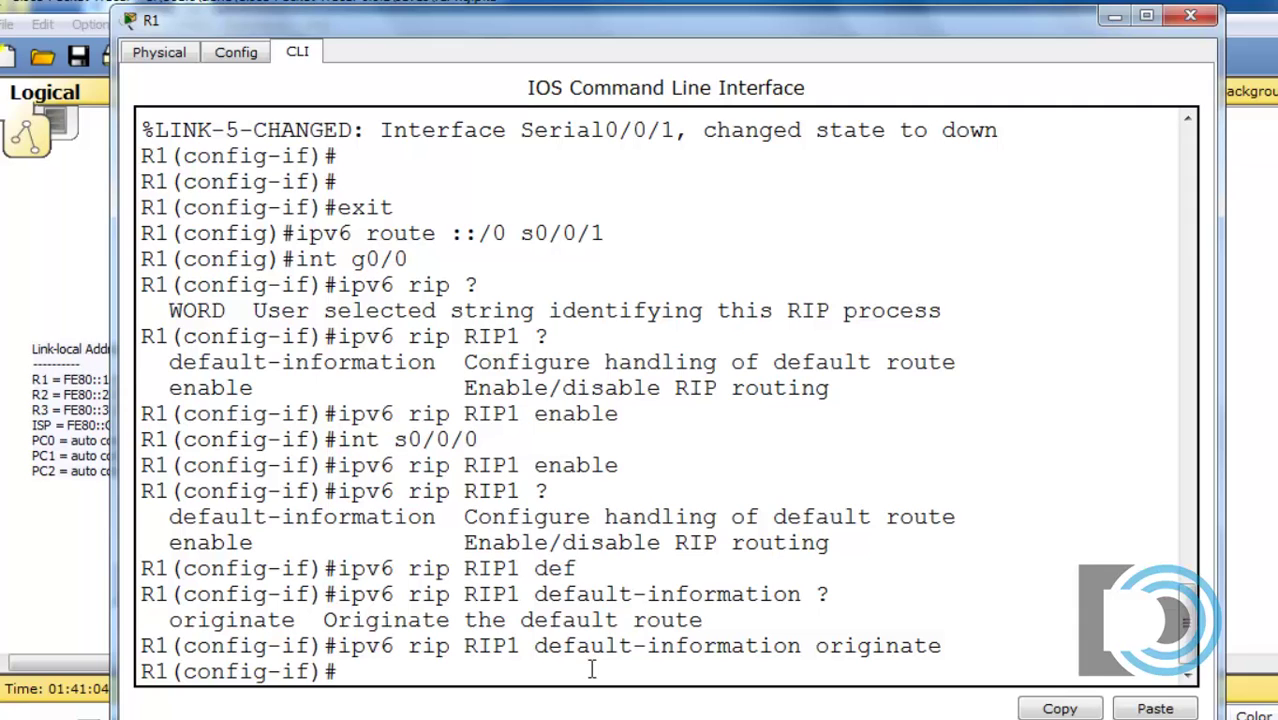
# Leave R1's configuration mode and copy the running-config to startup-config, accepting the default destination filename
pyautogui.hotkey('ctrl', 'z')
pyautogui.write('cop')
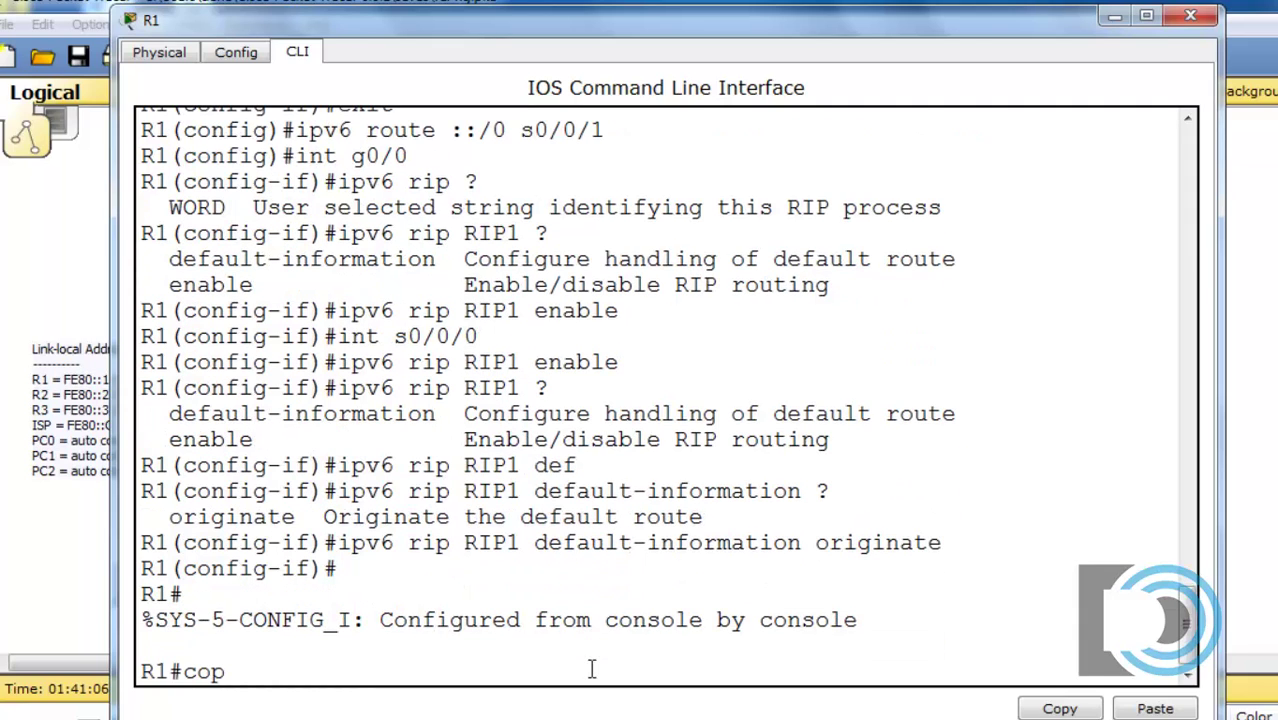
pyautogui.write('y running')
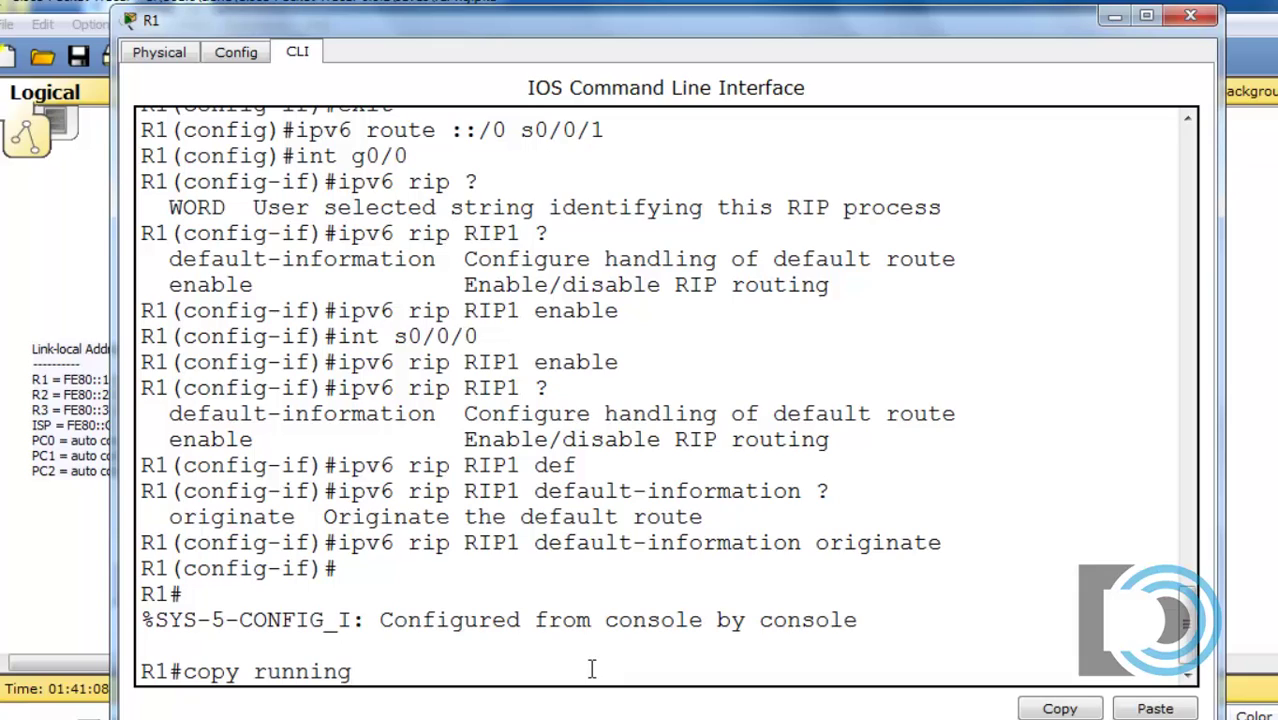
pyautogui.write('-config')
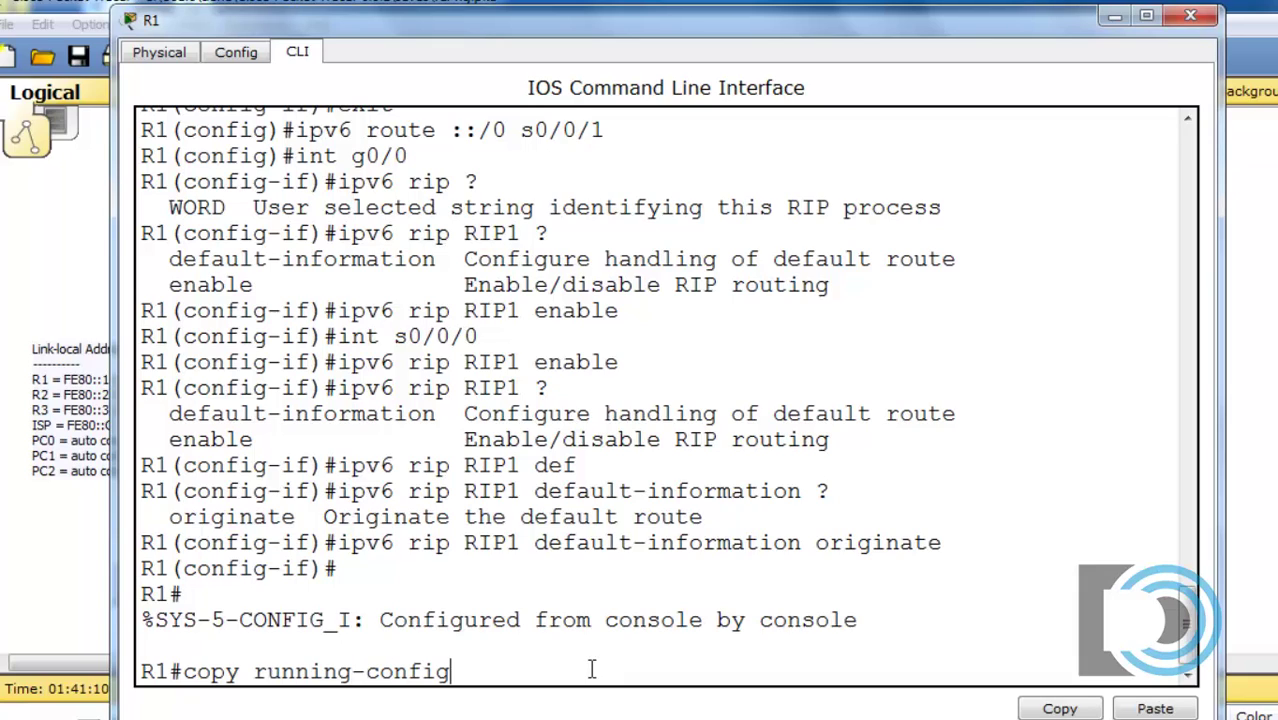
pyautogui.write(' start')
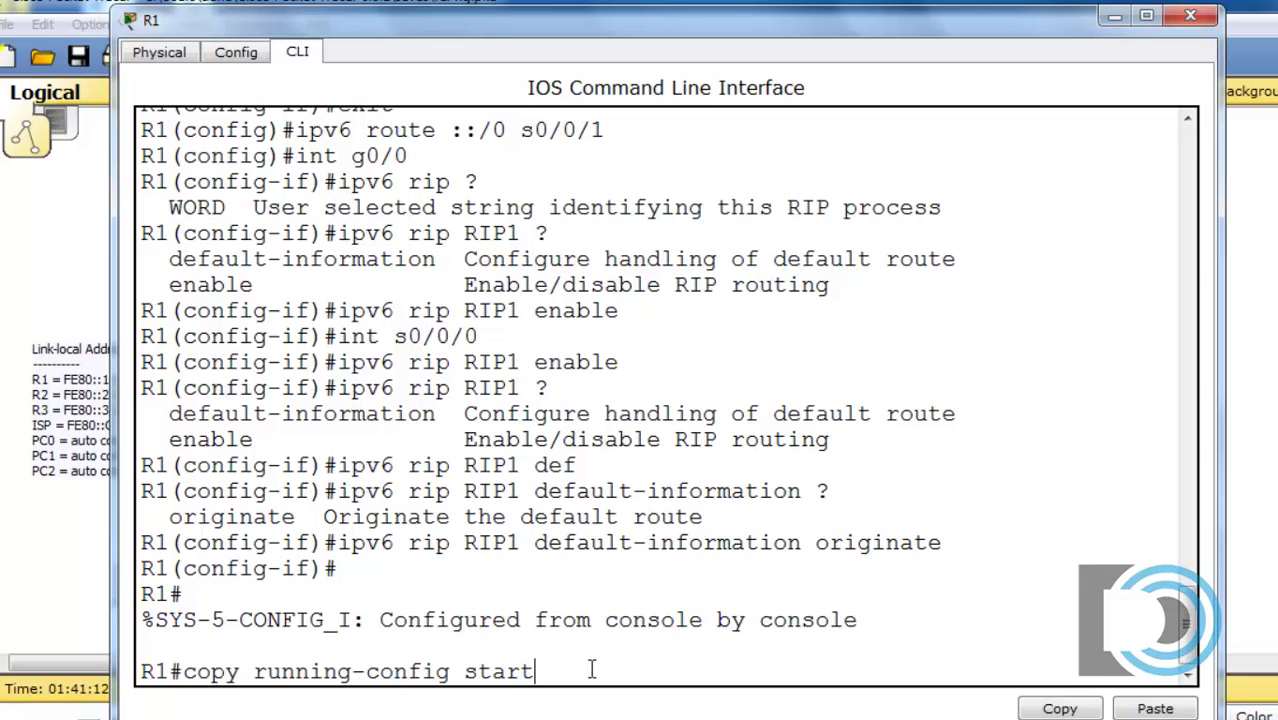
pyautogui.write('up-config')
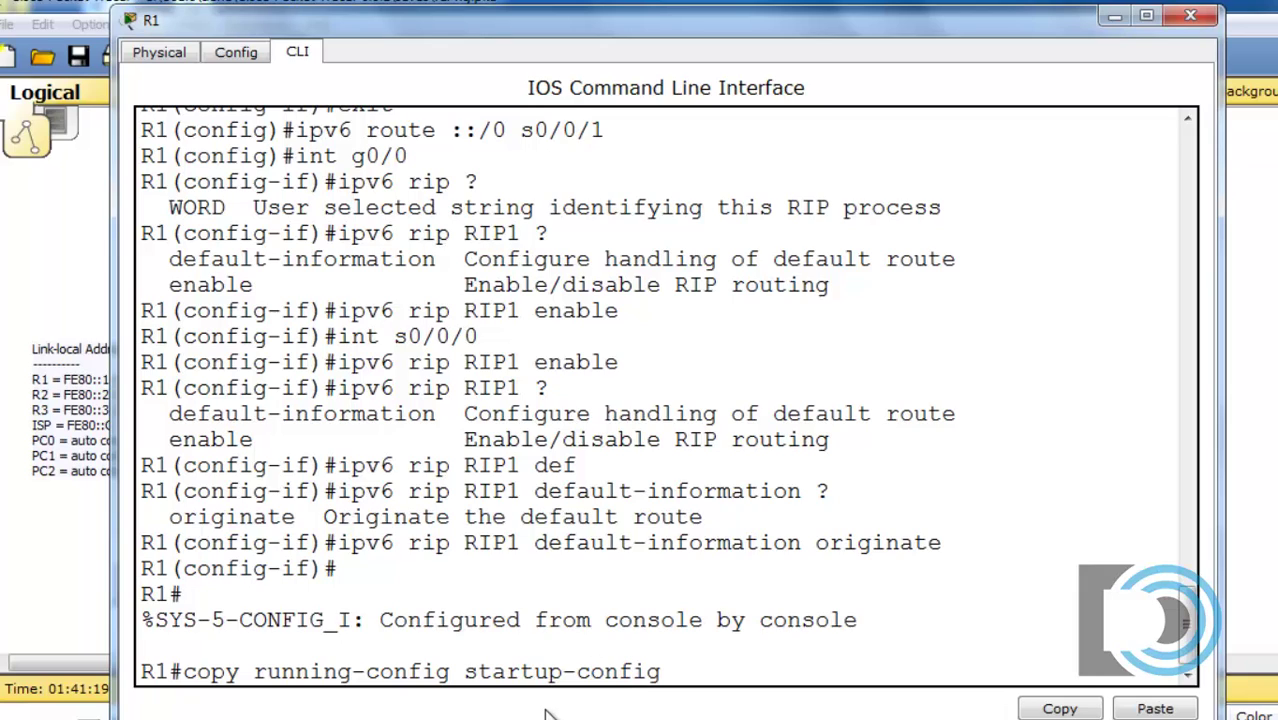
pyautogui.press('Return')
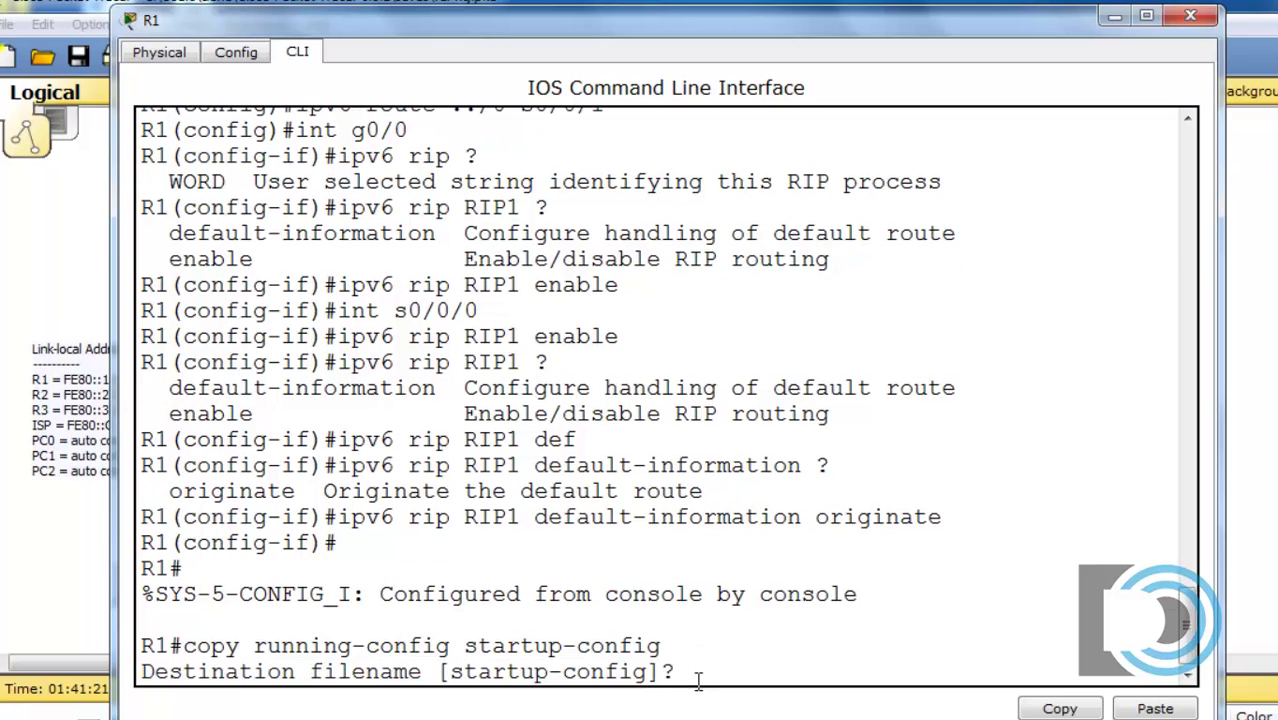
pyautogui.press('Return')
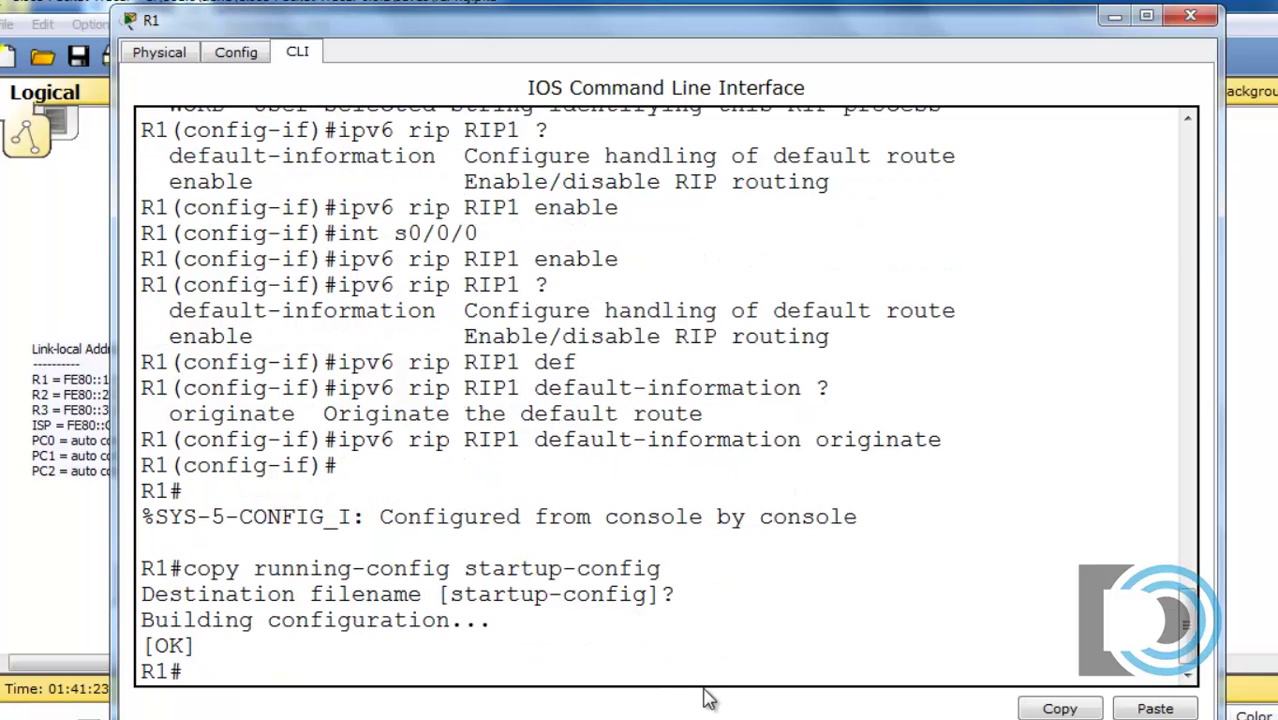
pyautogui.moveTo(450, 594); pyautogui.dragTo(648, 594)
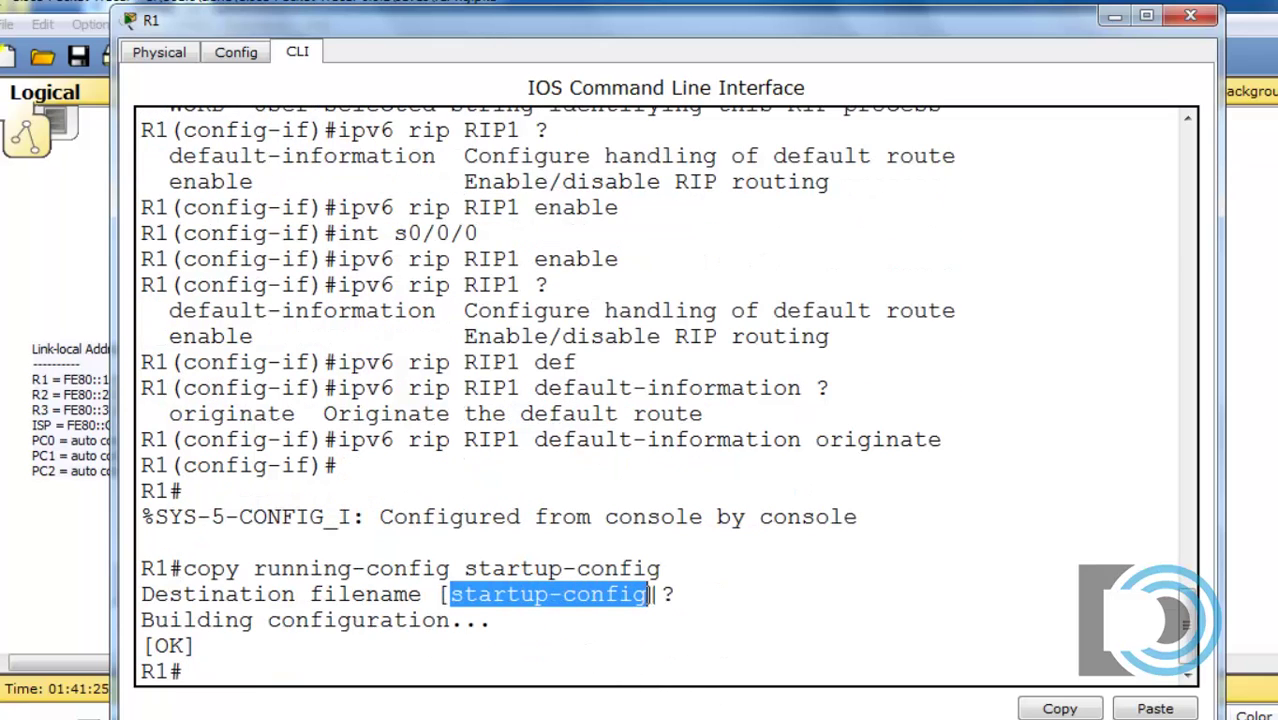
pyautogui.click(616, 678)
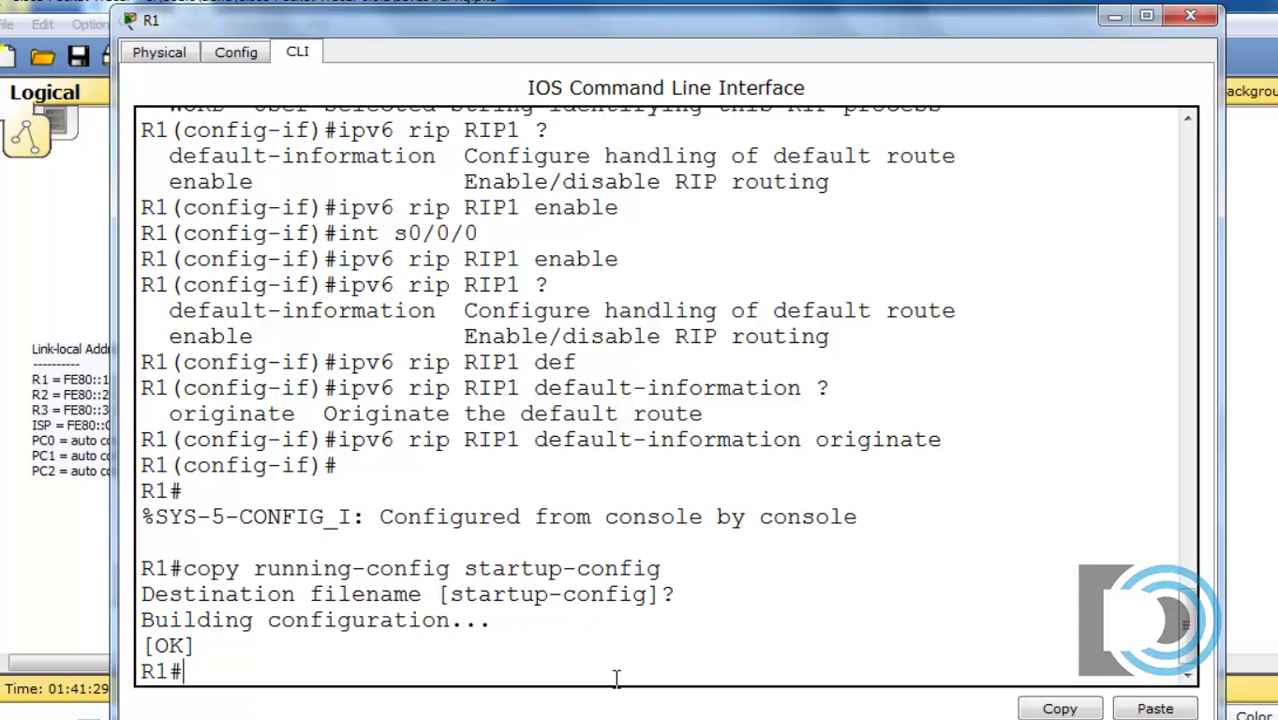
# Display R1's running configuration and examine the IPv6 routing line and the RIPng settings on each interface
pyautogui.write('show run')
pyautogui.press('Return')
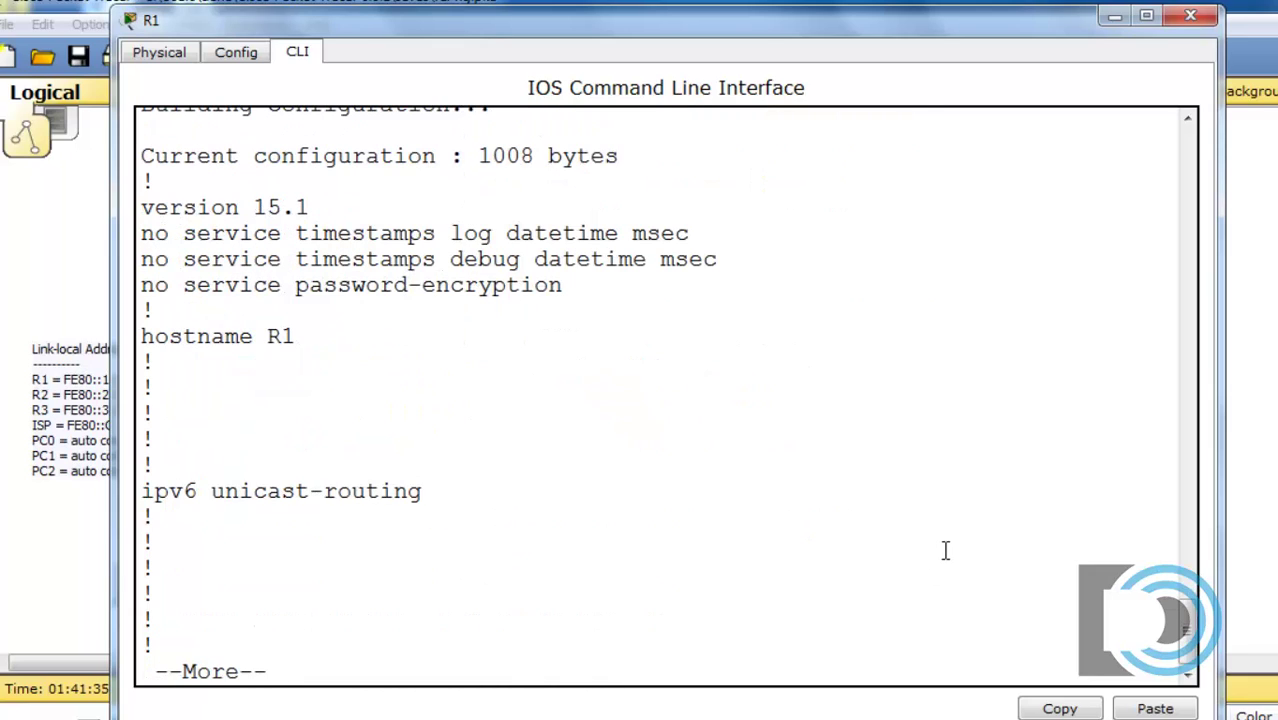
pyautogui.moveTo(442, 490); pyautogui.dragTo(141, 491)
pyautogui.click(913, 556)
pyautogui.press('space')
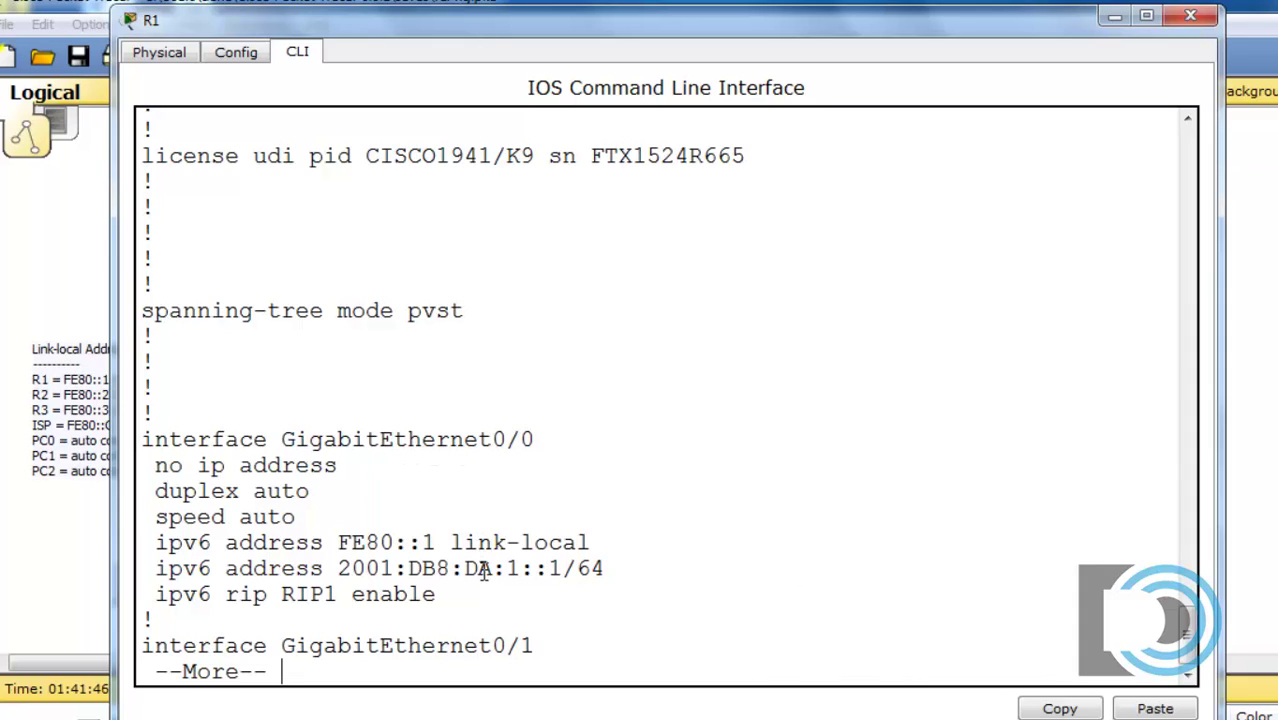
pyautogui.moveTo(468, 600); pyautogui.dragTo(152, 600)
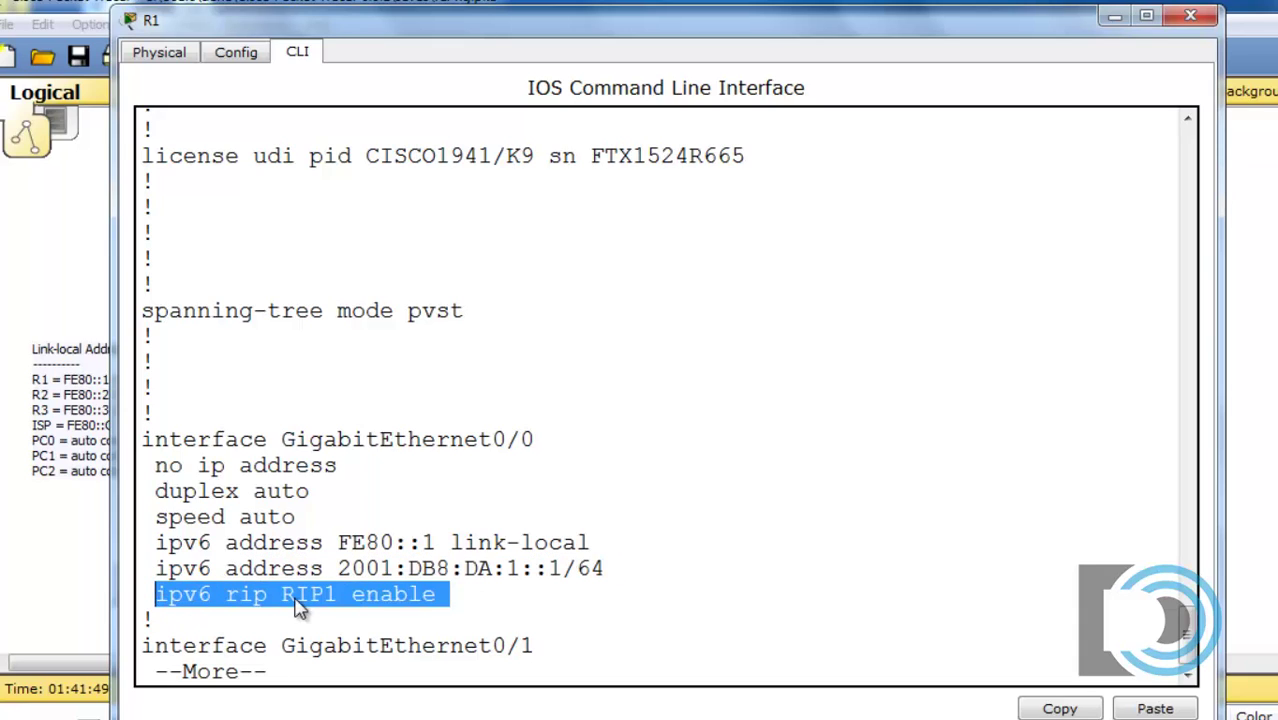
pyautogui.moveTo(282, 594); pyautogui.dragTo(340, 594)
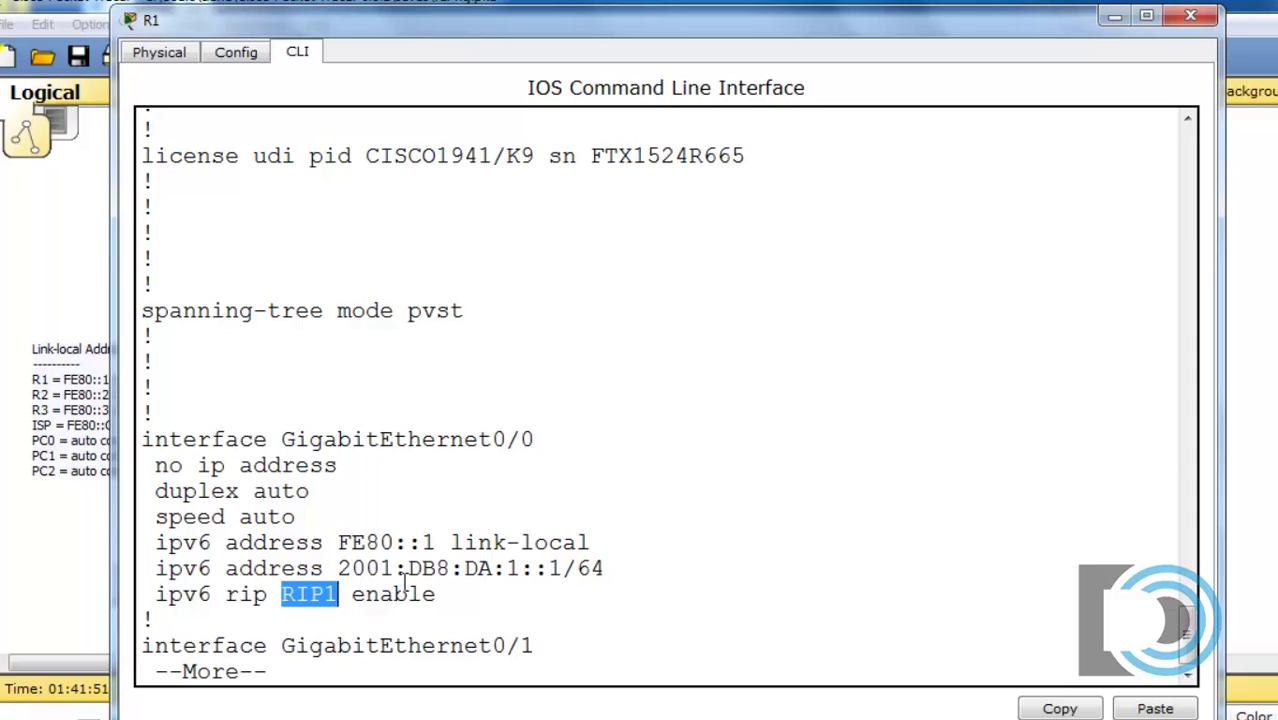
pyautogui.click(480, 590)
pyautogui.press('space')
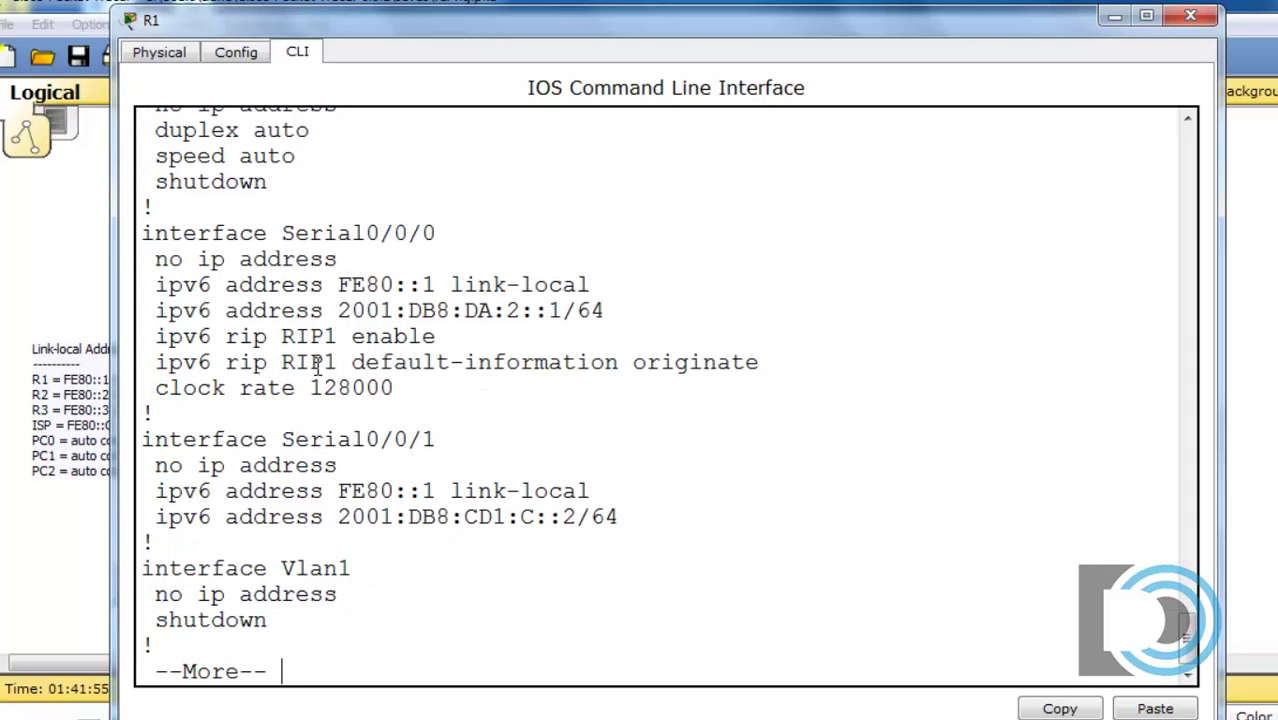
# Examine the clock rate and the RIP1 default-information line under Serial0/0/0 in R1's running configuration
pyautogui.moveTo(400, 392); pyautogui.dragTo(157, 400)
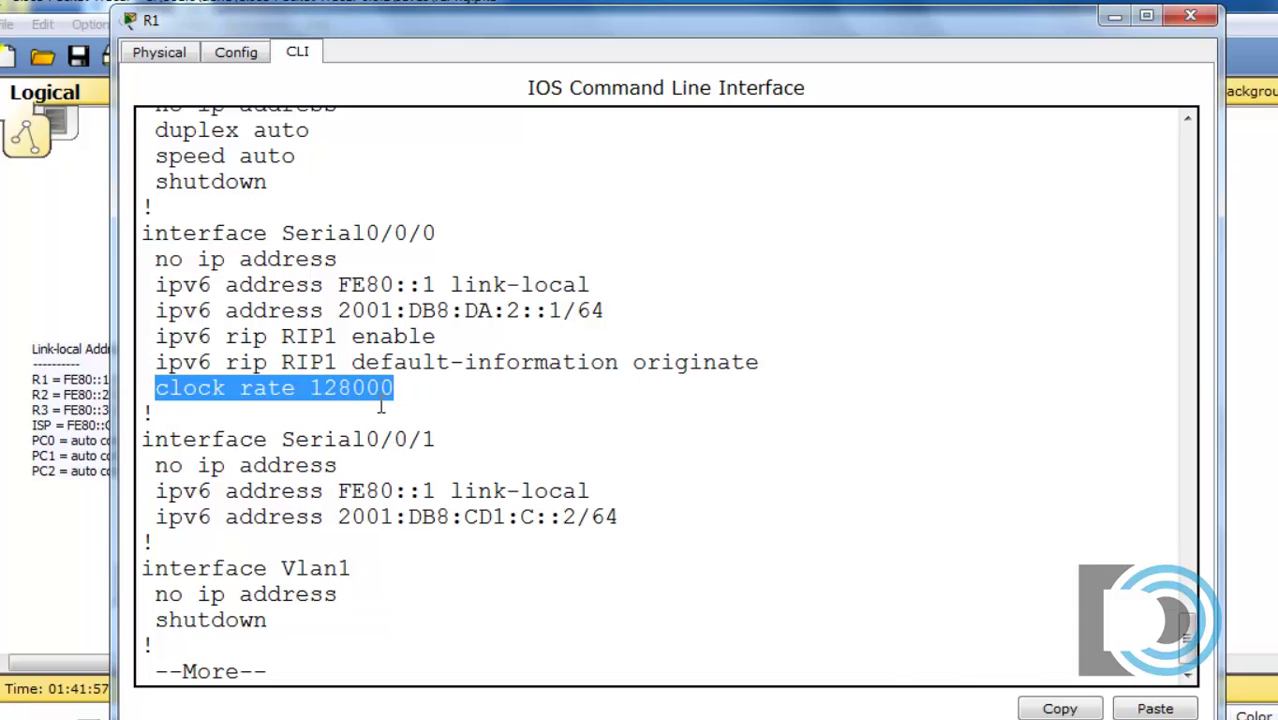
pyautogui.tripleClick(347, 396)
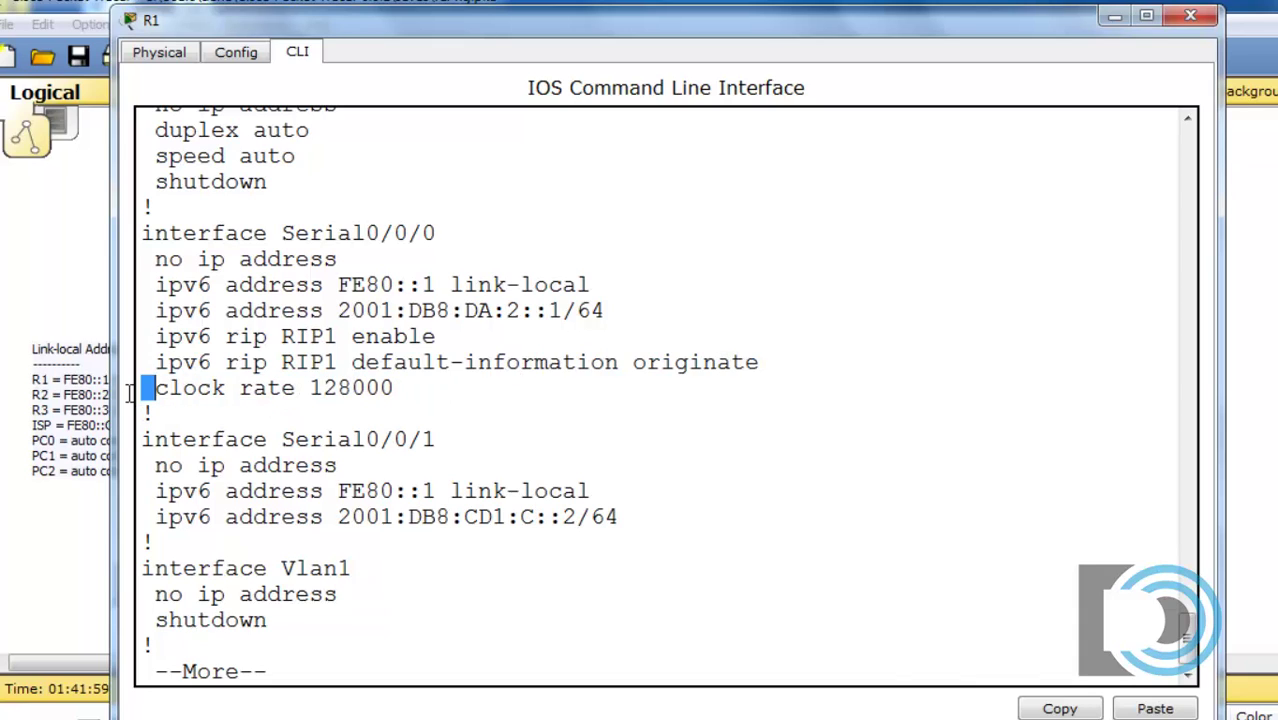
pyautogui.moveTo(130, 392); pyautogui.dragTo(135, 364)
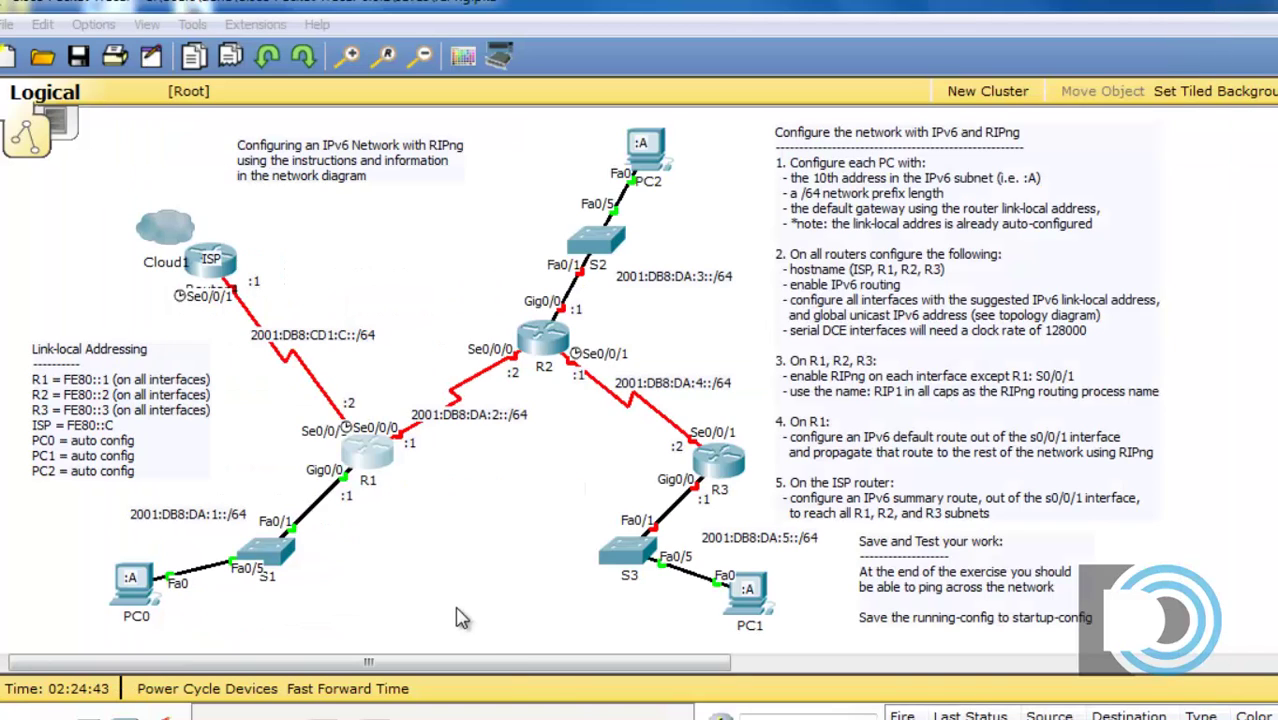
# Open router R2's command line interface and enlarge its window so the full console lines fit
pyautogui.click(538, 519)
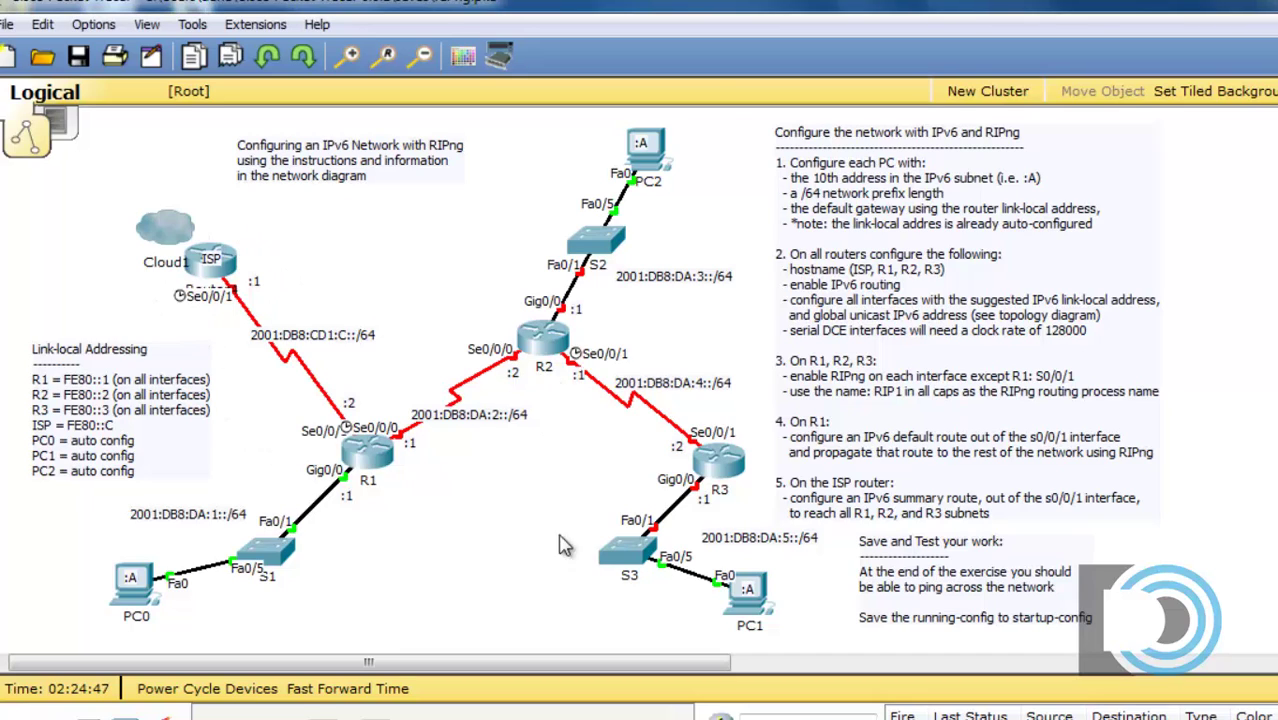
pyautogui.moveTo(545, 360)
pyautogui.click(541, 345)
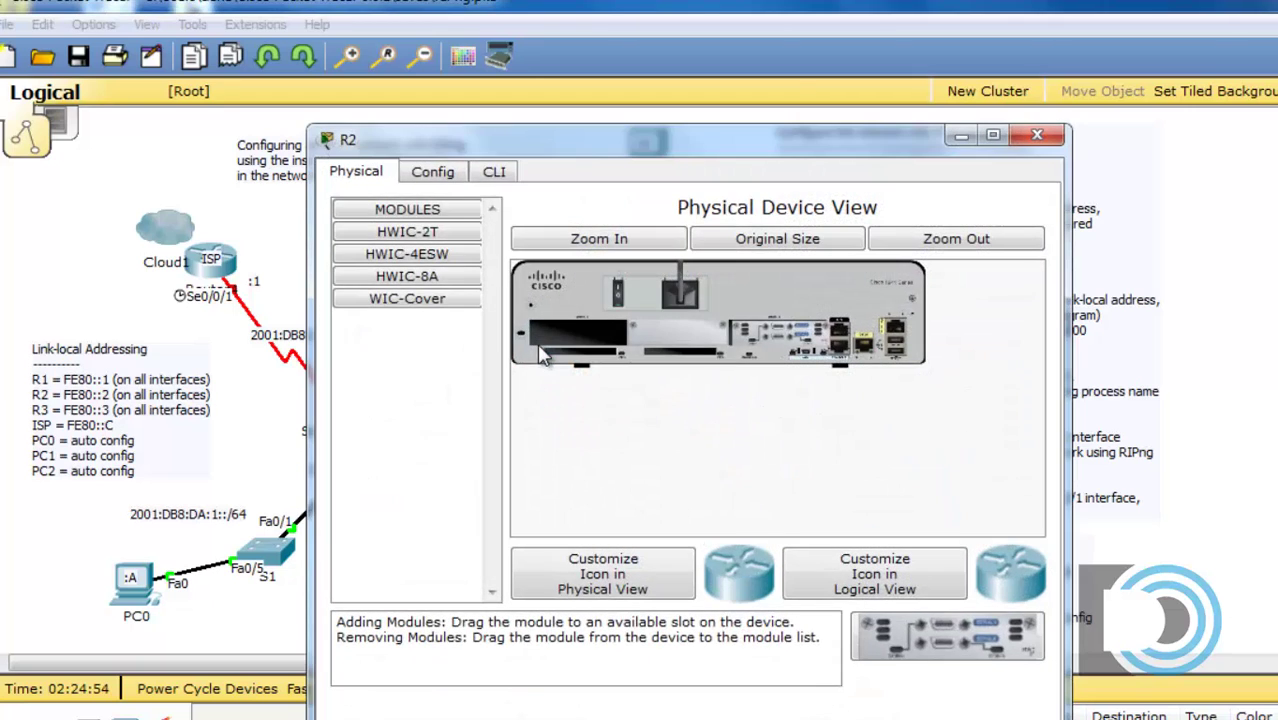
pyautogui.click(494, 172)
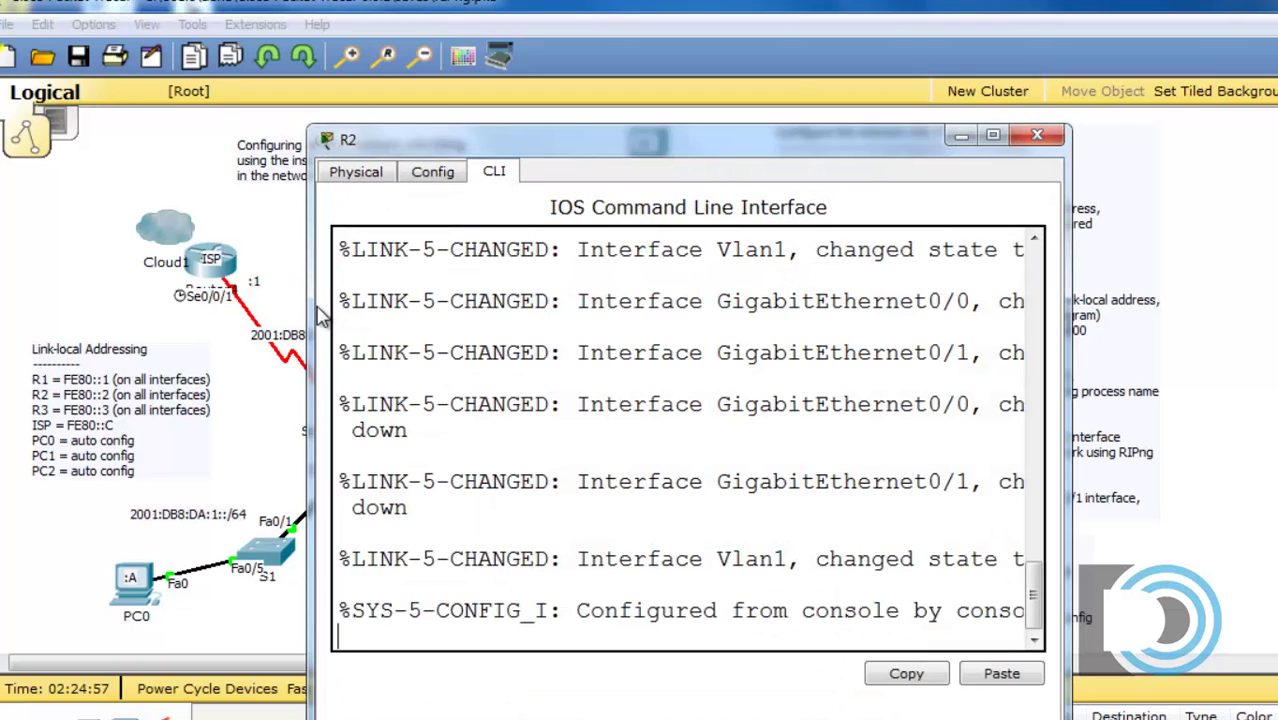
pyautogui.moveTo(308, 308); pyautogui.dragTo(58, 292)
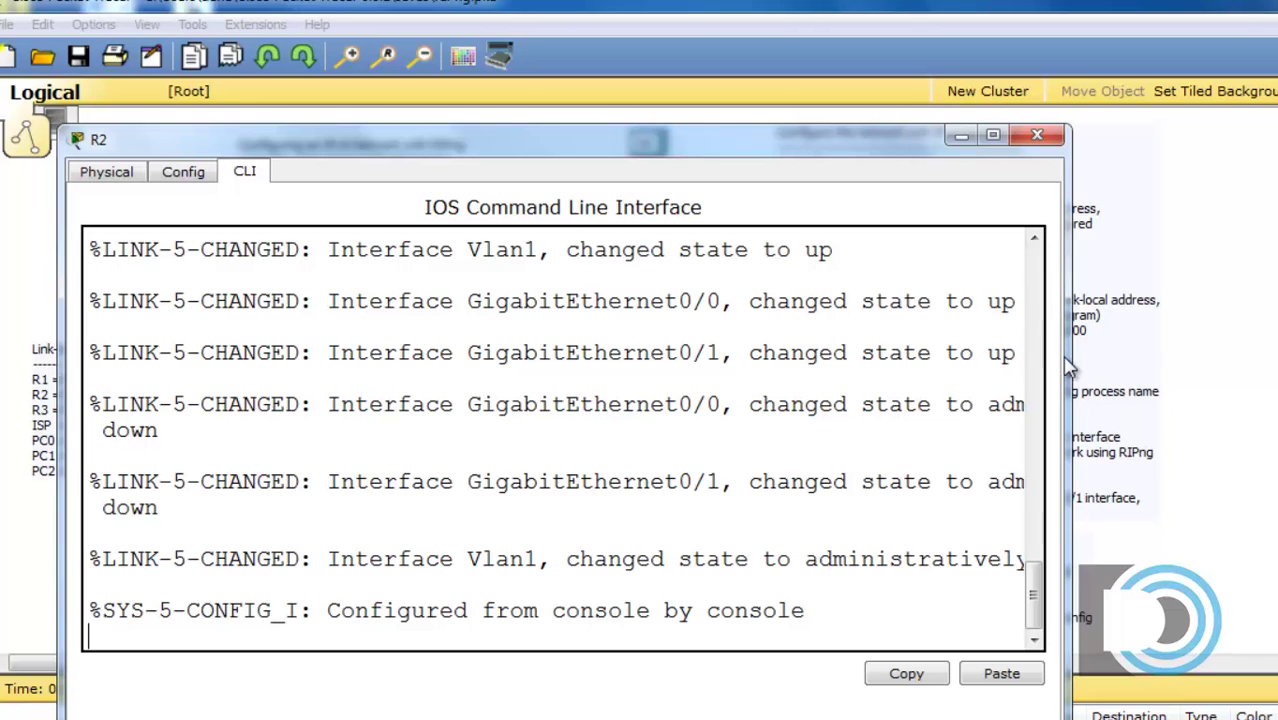
pyautogui.moveTo(1070, 366); pyautogui.dragTo(1258, 370)
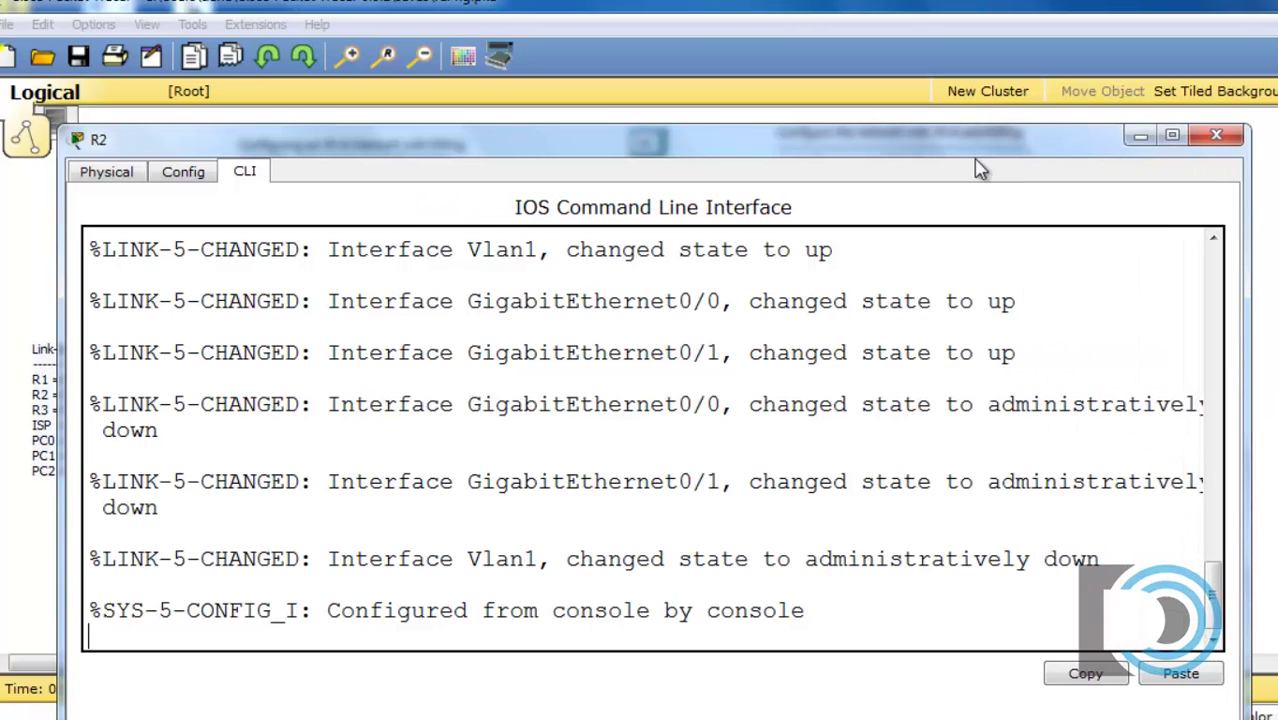
pyautogui.moveTo(977, 140); pyautogui.dragTo(985, 64)
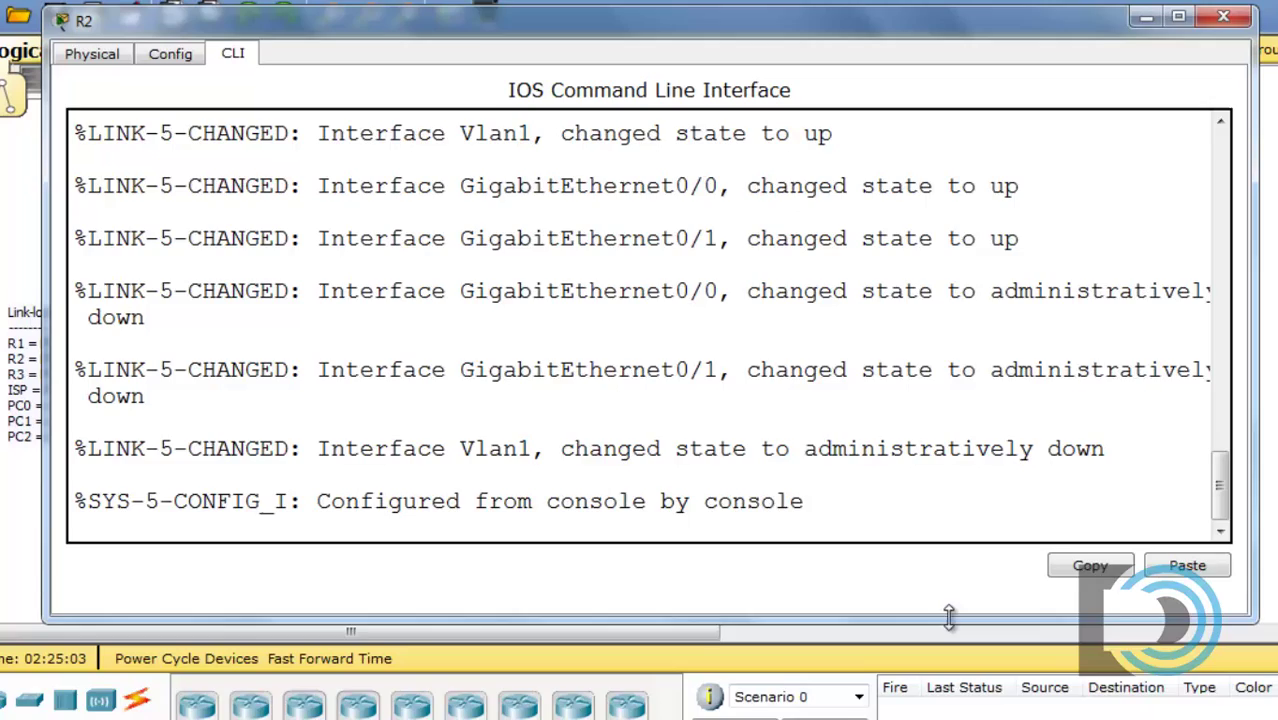
pyautogui.moveTo(955, 655); pyautogui.dragTo(955, 715)
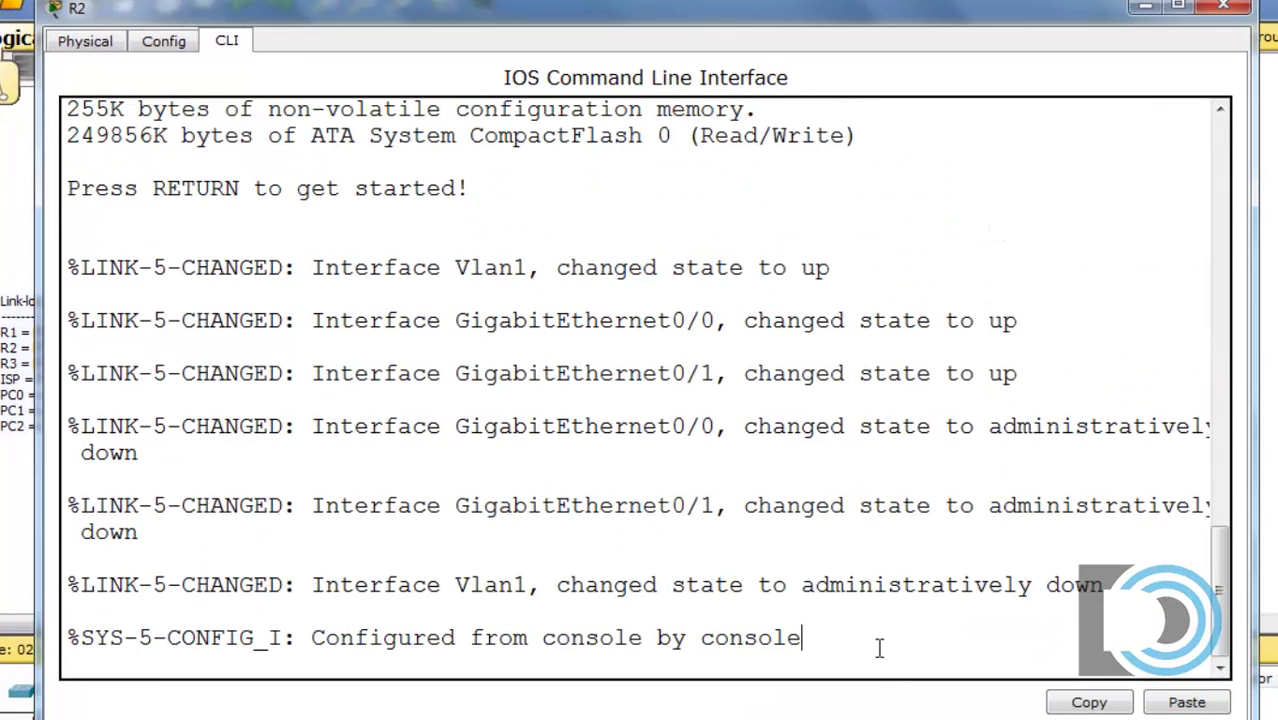
# Enter privileged and global configuration mode on the R2 router and set its hostname to R2
pyautogui.press('Return')
pyautogui.write('en')
pyautogui.press('Return')
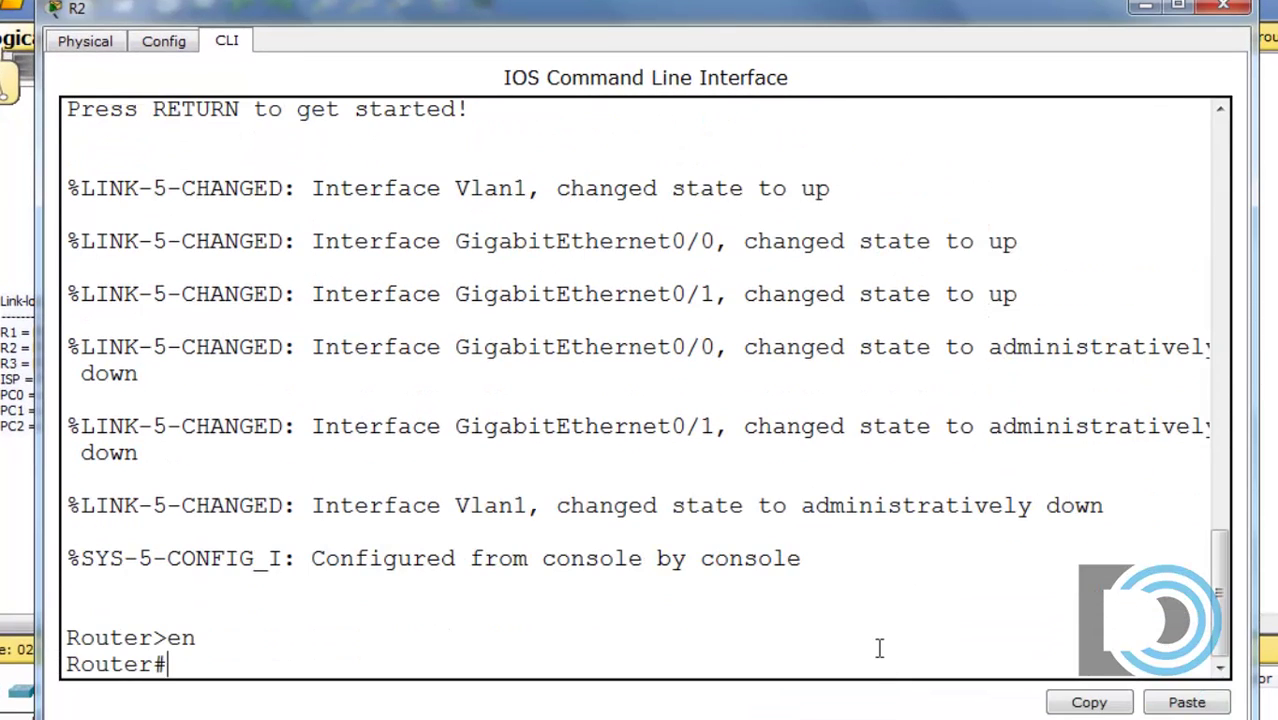
pyautogui.write('conf t')
pyautogui.press('Return')
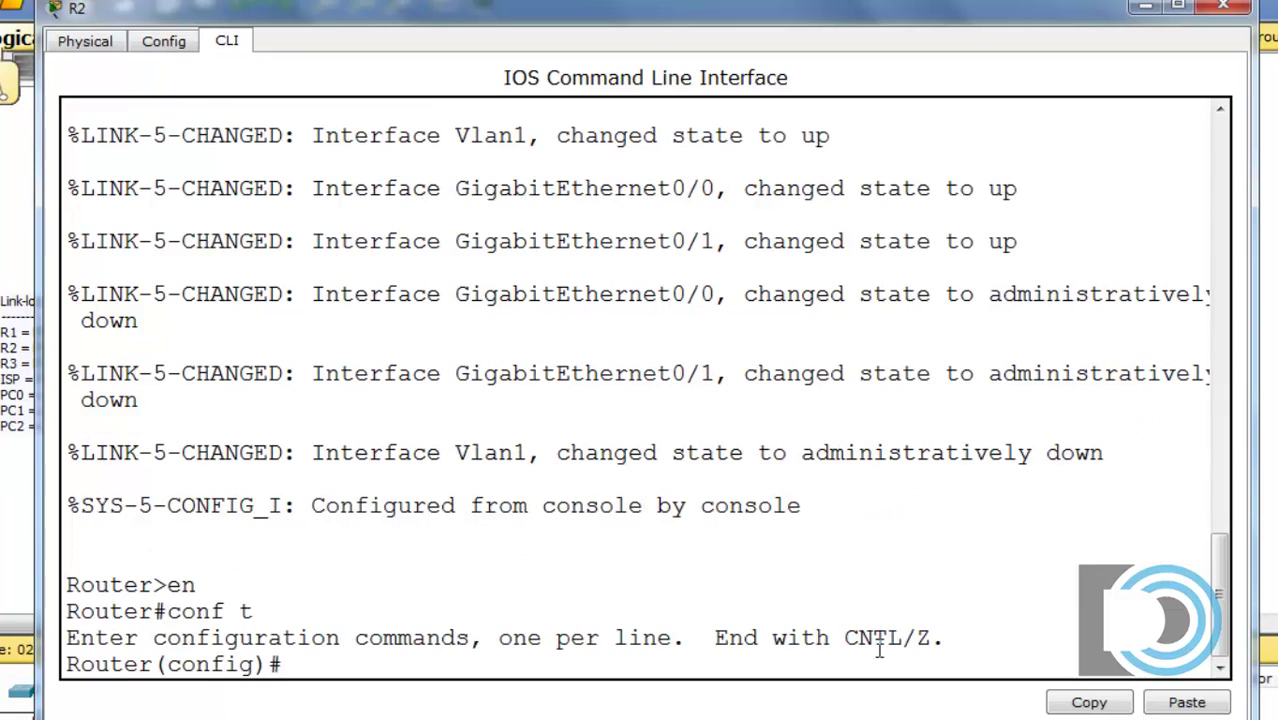
pyautogui.write('hostname')
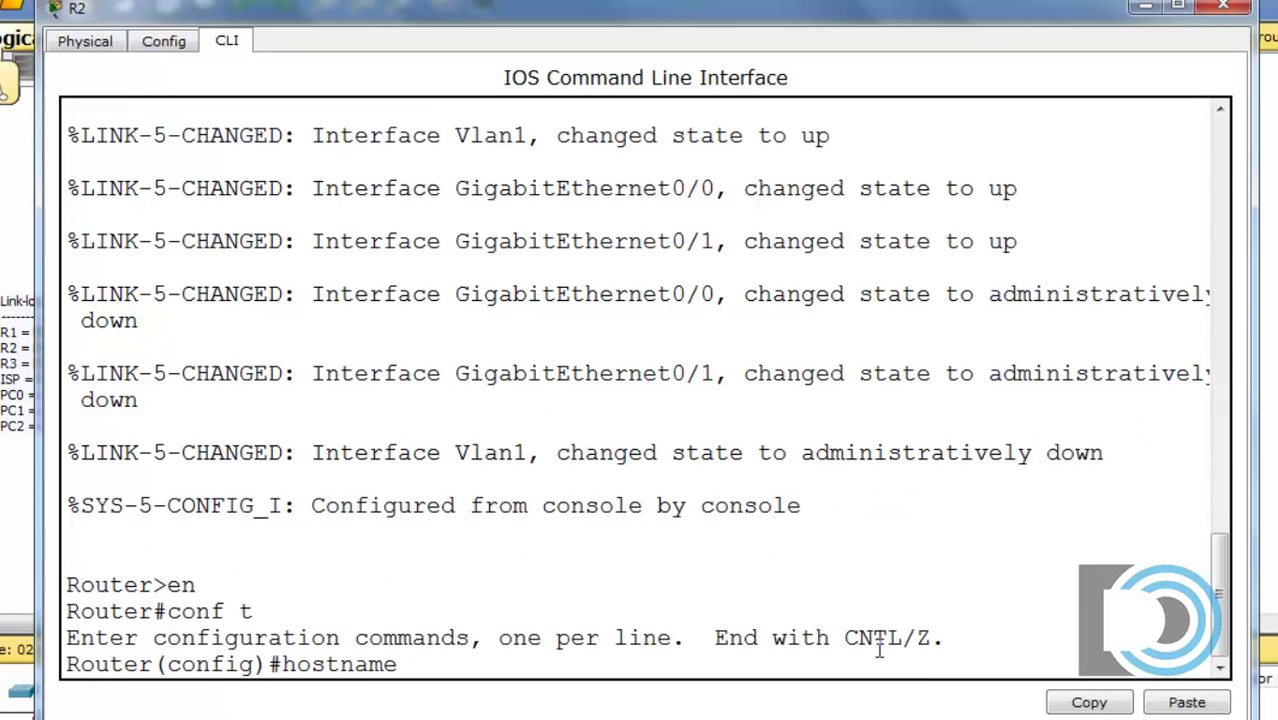
pyautogui.write(' R2')
pyautogui.press('Return')
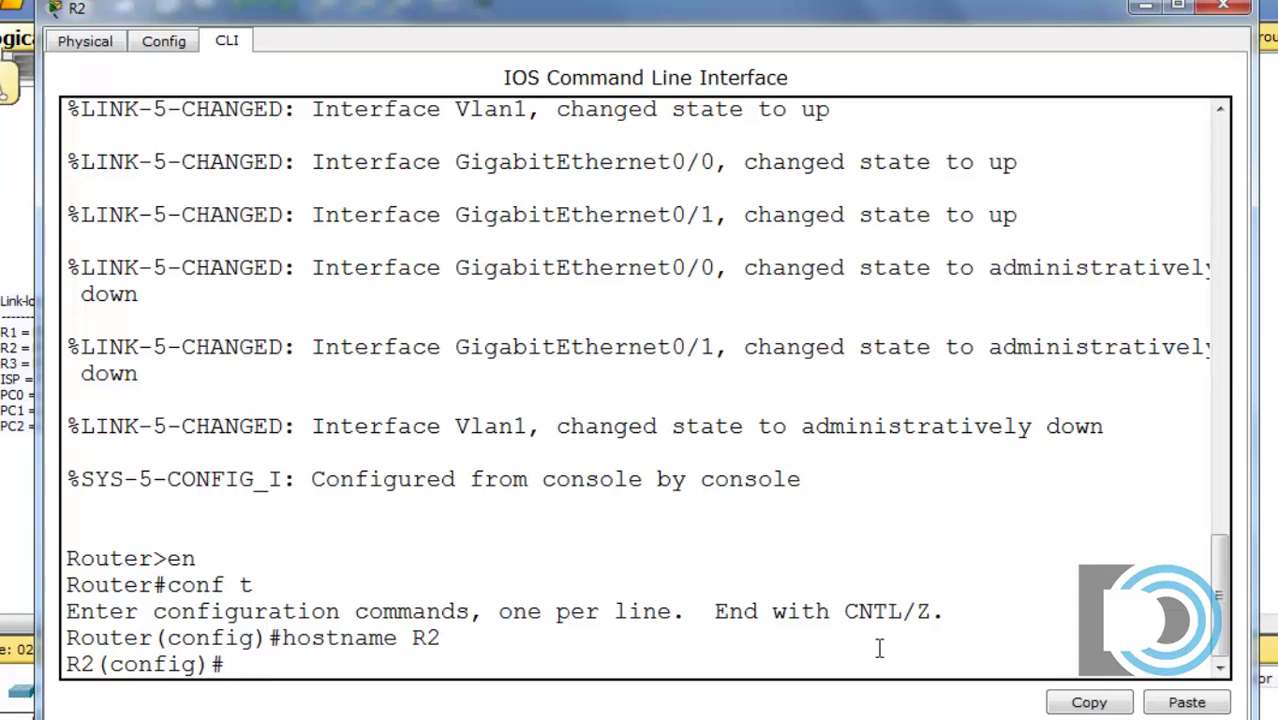
# Enable IPv6 routing on R2 with ipv6 unicast-routing
pyautogui.write('ipv6 unicast-')
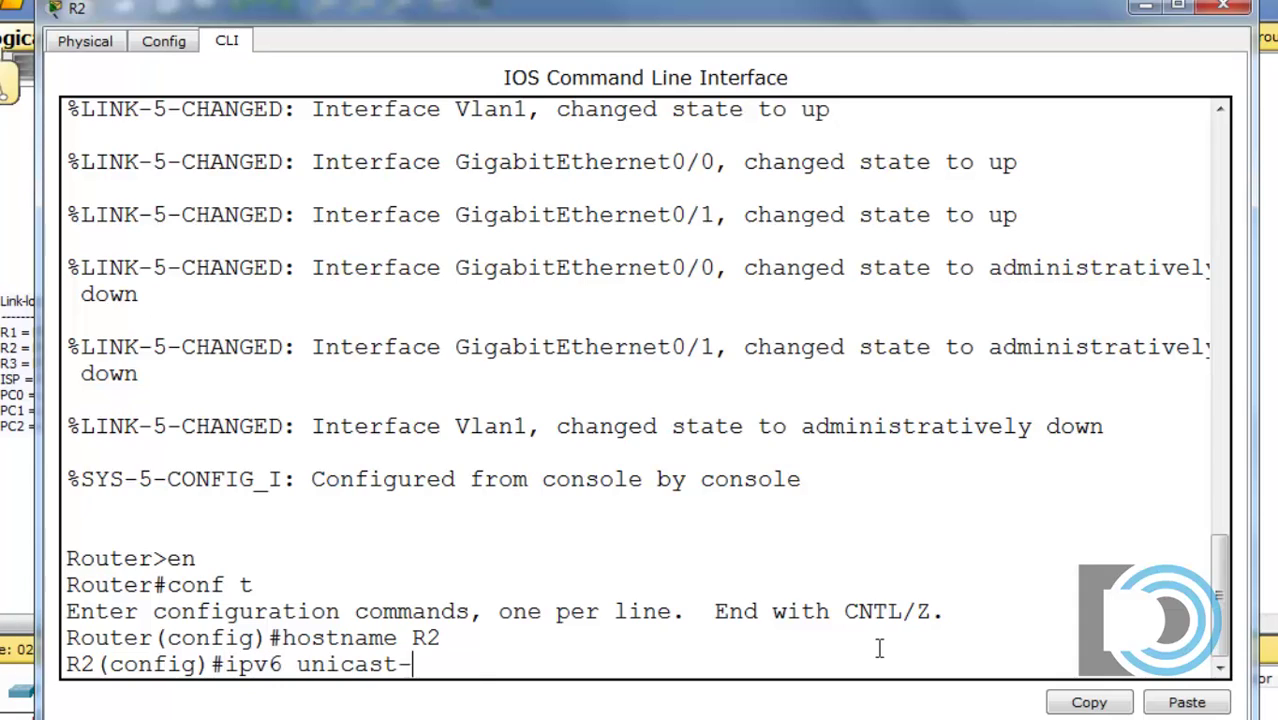
pyautogui.write('routing')
pyautogui.press('Return')
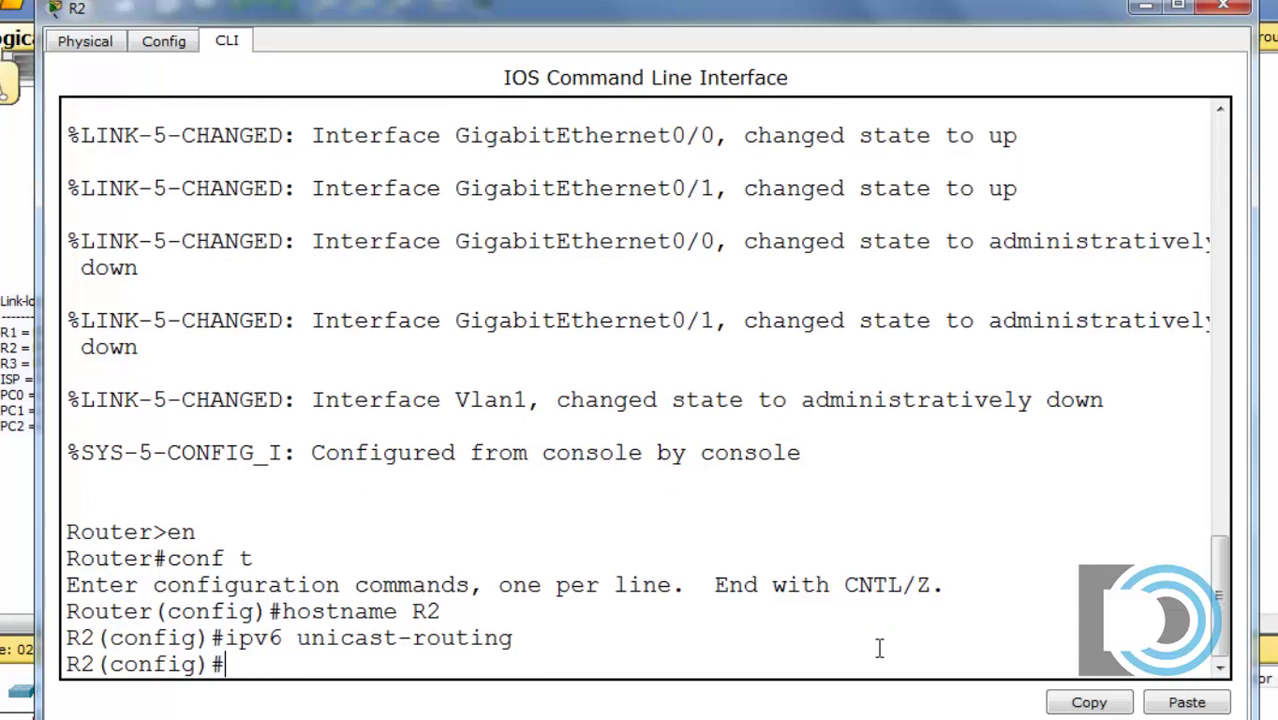
# Enter R2's interface s0/0/0 and assign it the link-local IPv6 address FE80::2
pyautogui.write('int s0/0/0')
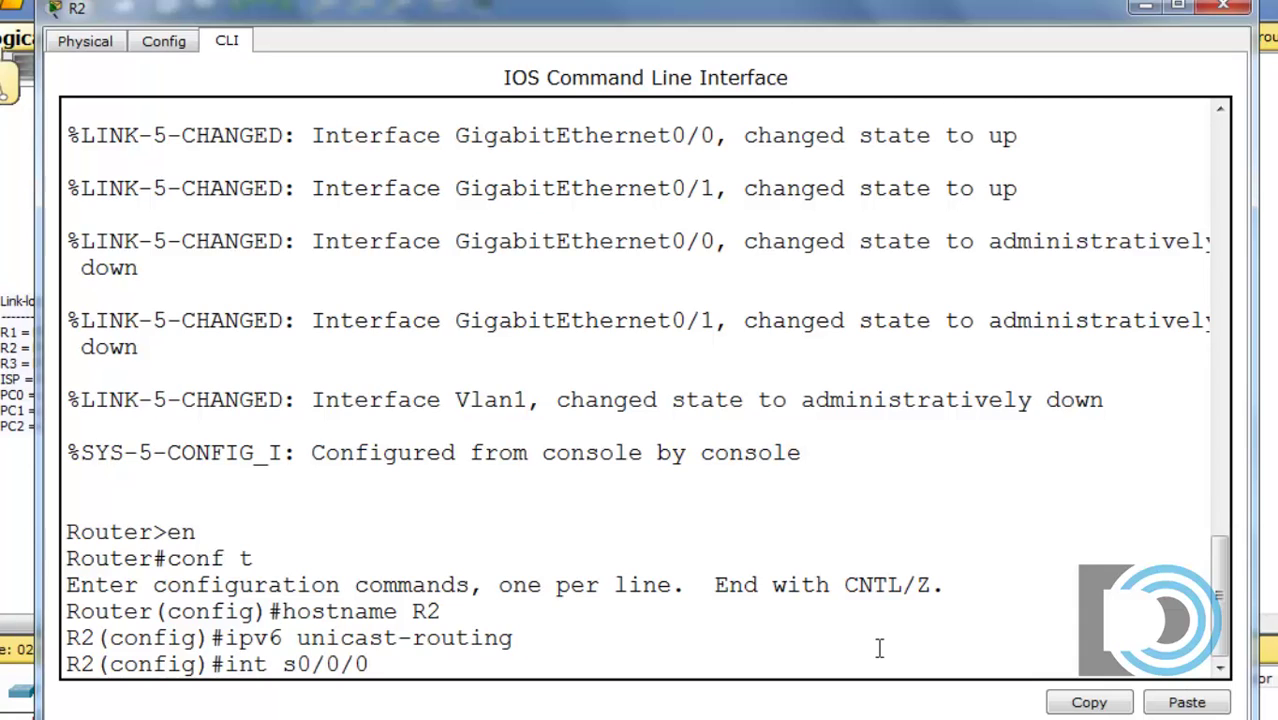
pyautogui.press('Return')
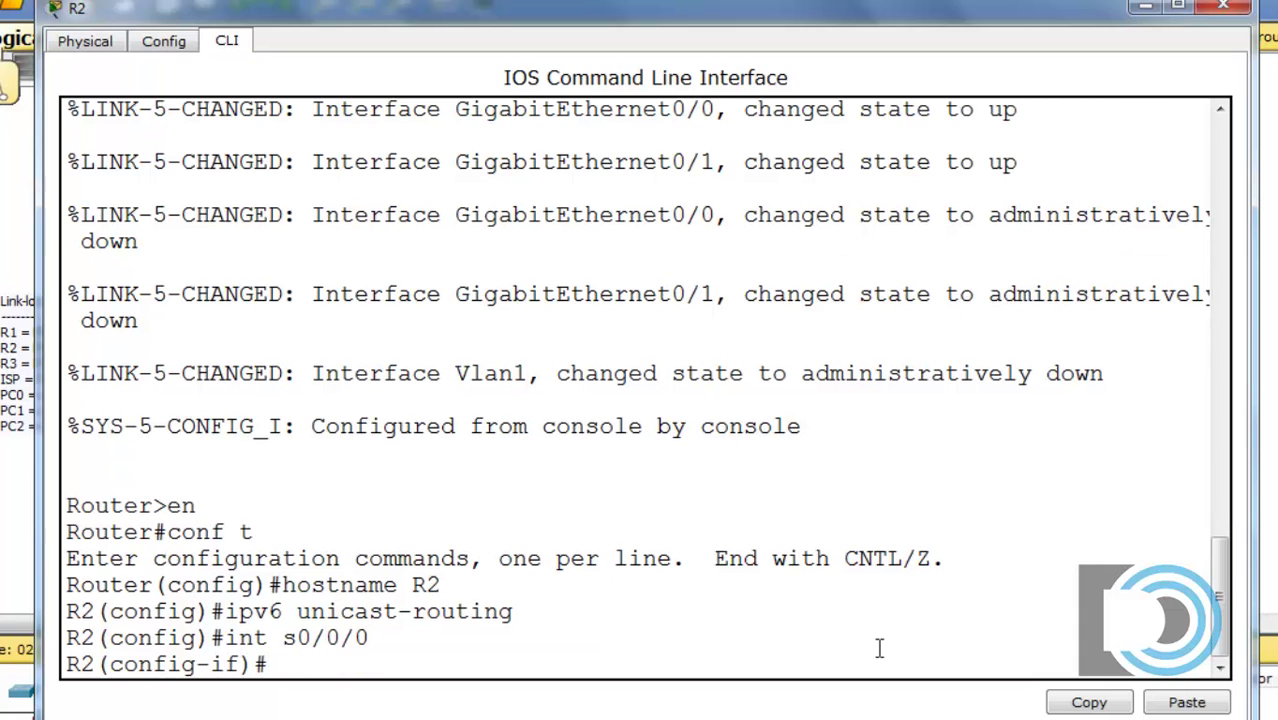
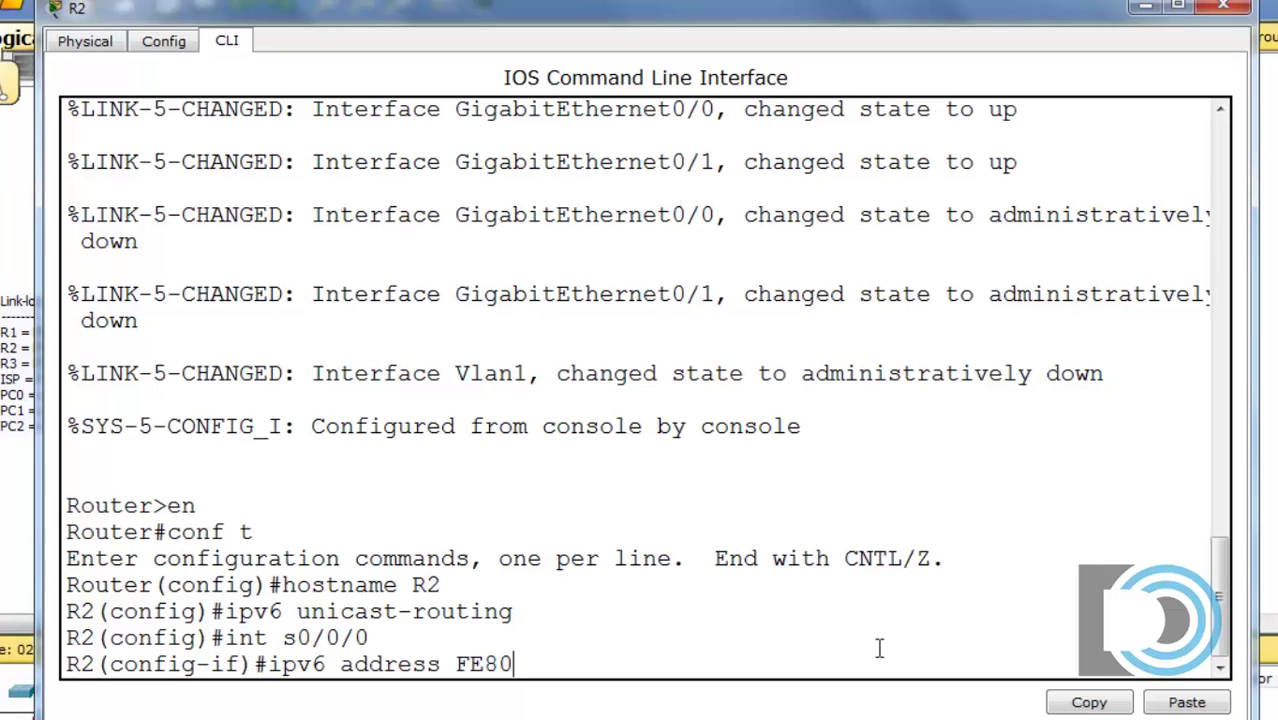
pyautogui.write('::2 link-')
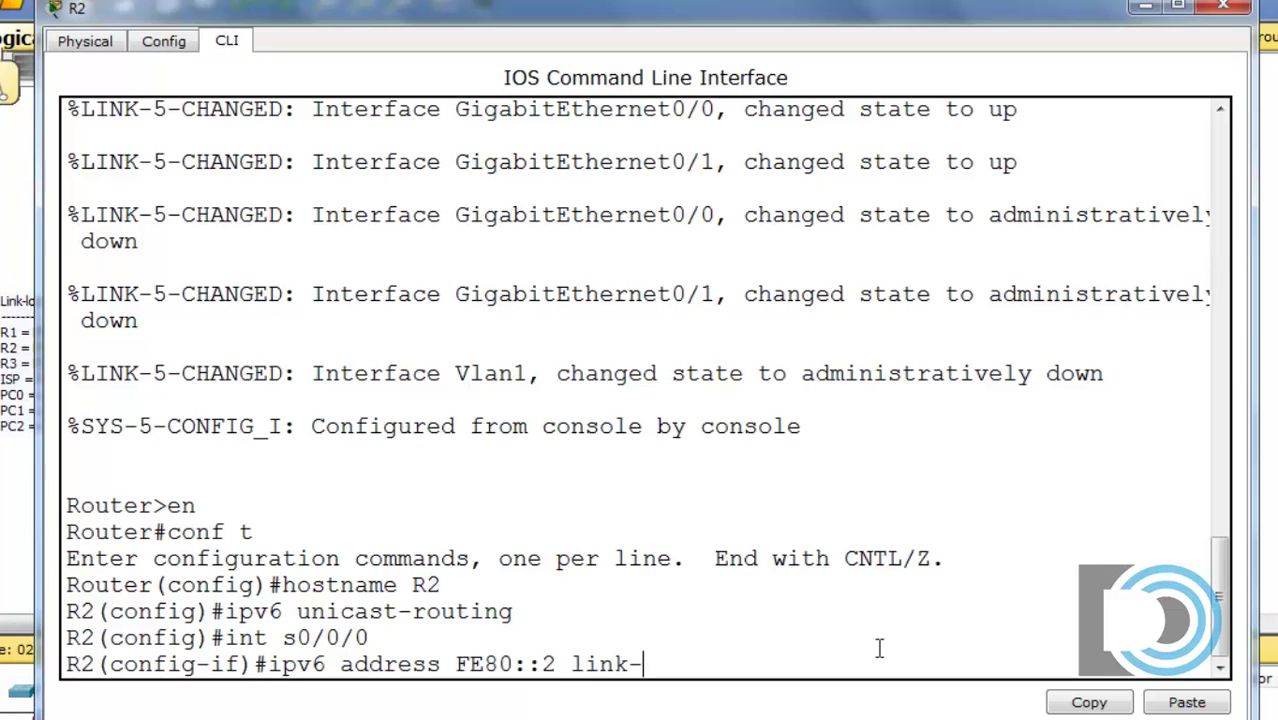
pyautogui.write('locl')
pyautogui.write('local')
pyautogui.press('Return')
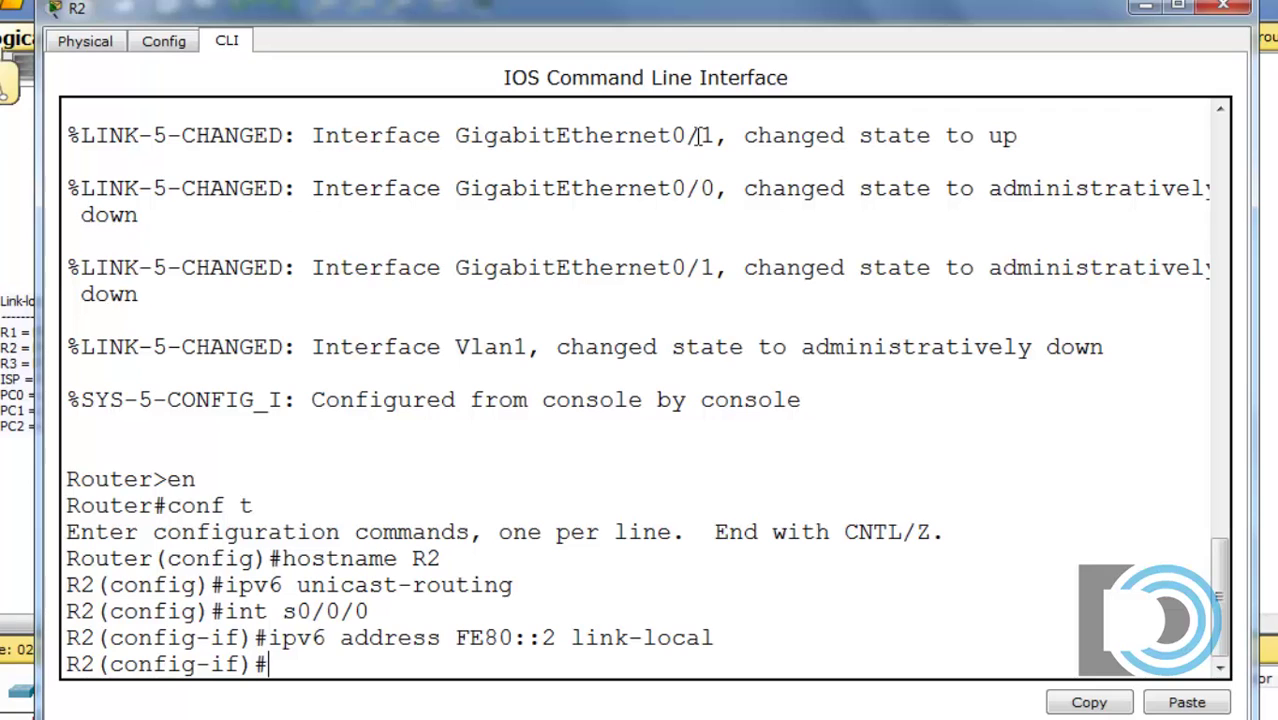
# Check the subnet in the topology diagram and assign the global unicast address 2001:DB8:DA:2::2/64 to R2's s0/0/0
pyautogui.moveTo(674, 12); pyautogui.dragTo(688, 546)
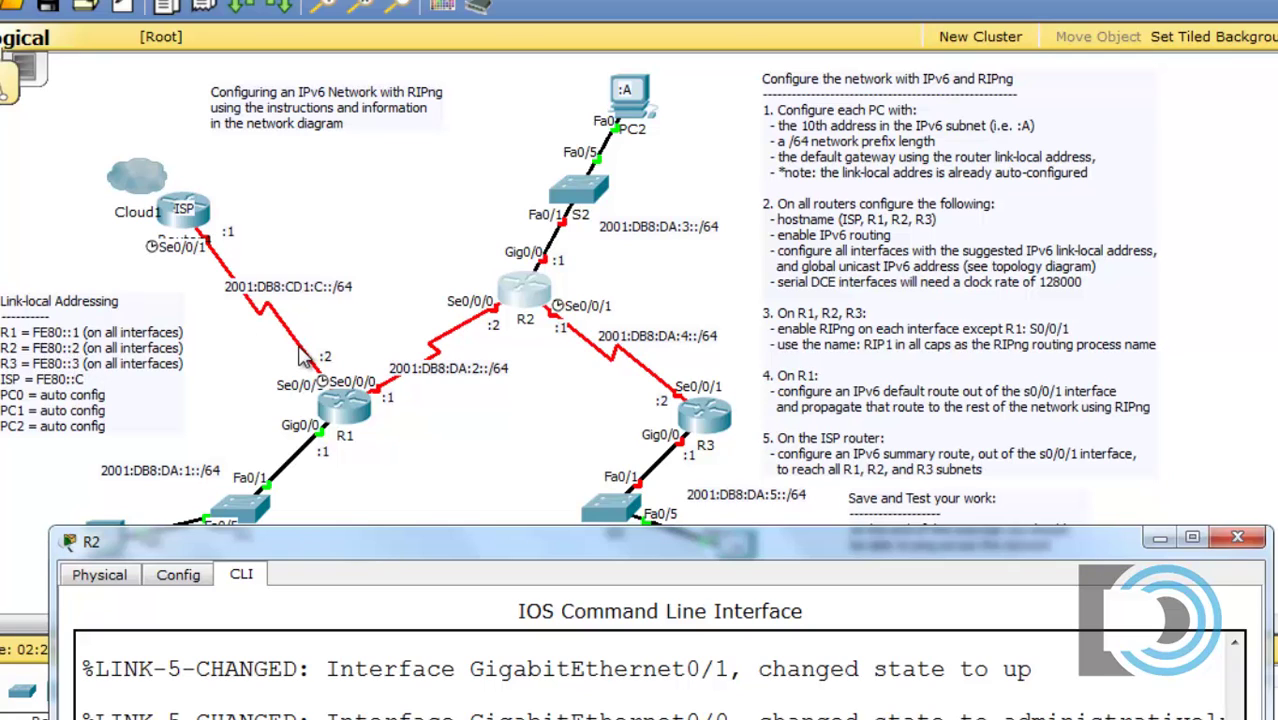
pyautogui.moveTo(481, 560); pyautogui.dragTo(486, 27)
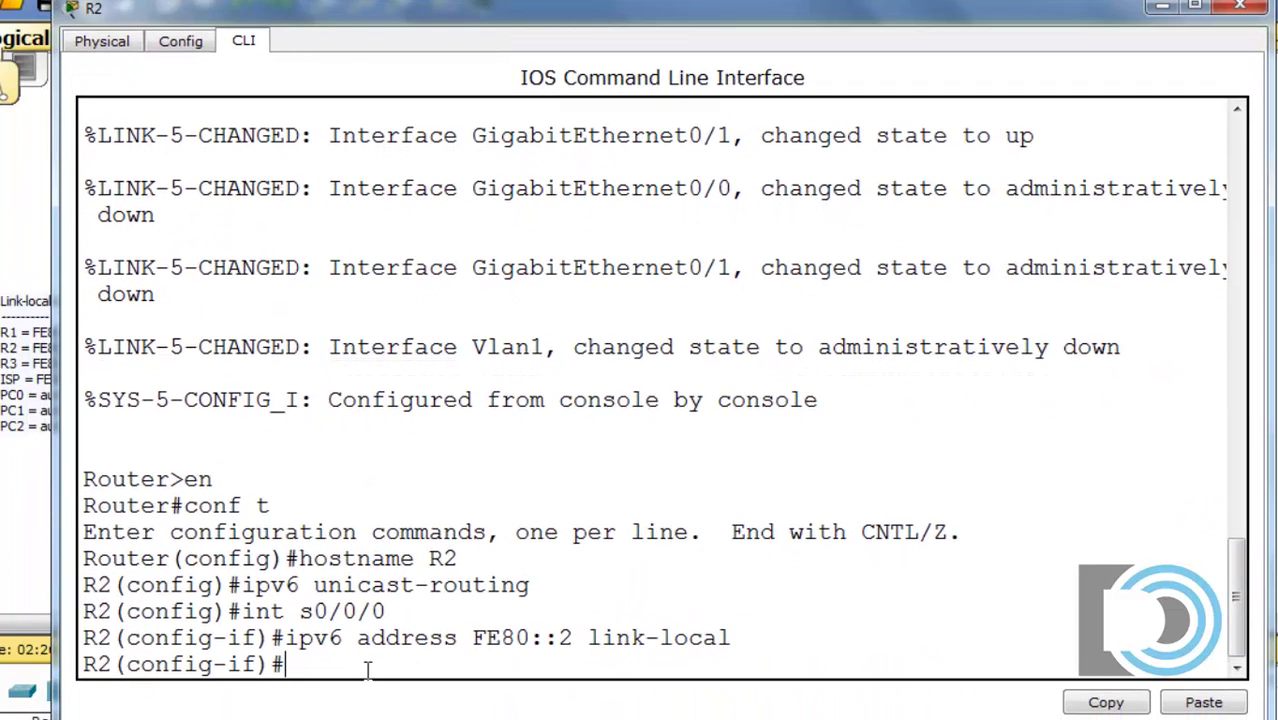
pyautogui.press('Up')
pyautogui.press('BackSpace')
pyautogui.press('BackSpace')
pyautogui.press('BackSpace')
pyautogui.press('BackSpace')
pyautogui.press('BackSpace')
pyautogui.press('BackSpace')
pyautogui.press('BackSpace')
pyautogui.press('BackSpace')
pyautogui.press('BackSpace')
pyautogui.press('BackSpace')
pyautogui.press('BackSpace')
pyautogui.press('BackSpace')
pyautogui.press('BackSpace')
pyautogui.press('BackSpace')
pyautogui.press('BackSpace')
pyautogui.press('BackSpace')
pyautogui.press('BackSpace')
pyautogui.press('BackSpace')
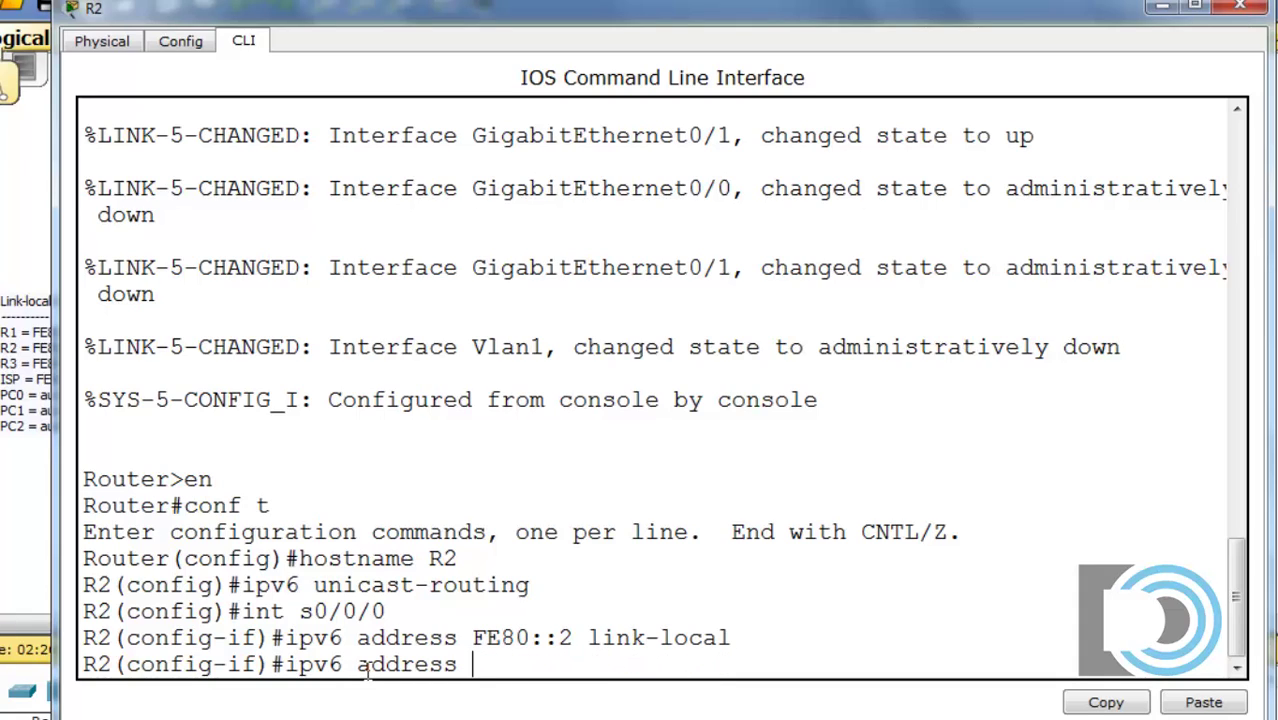
pyautogui.write('2001:DB8:')
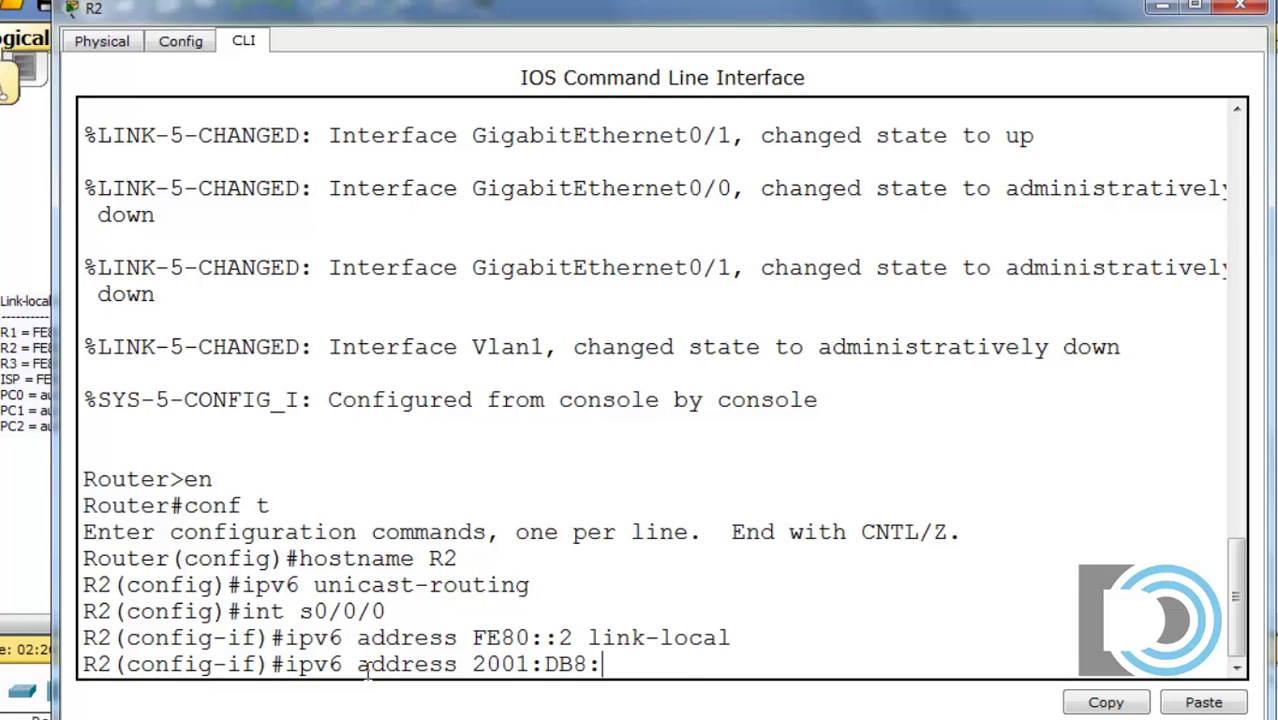
pyautogui.write('DA:2::')
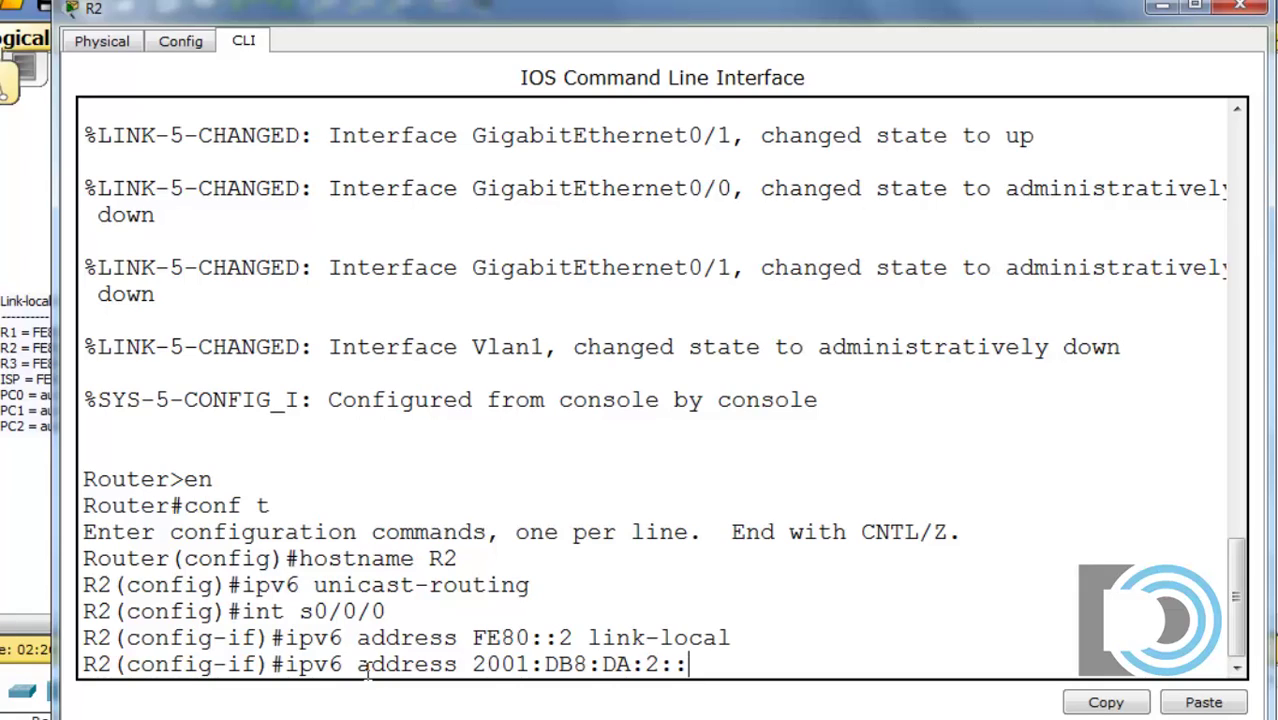
pyautogui.write('2/64')
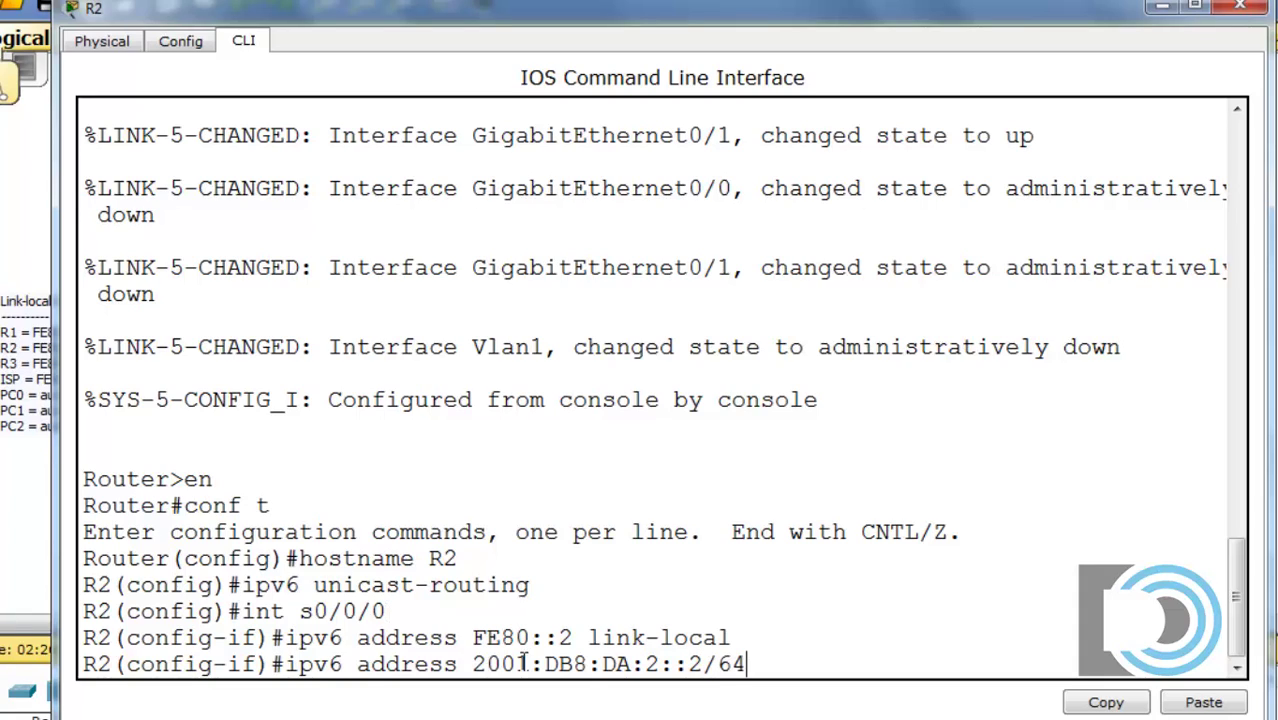
pyautogui.moveTo(708, 25); pyautogui.dragTo(708, 519)
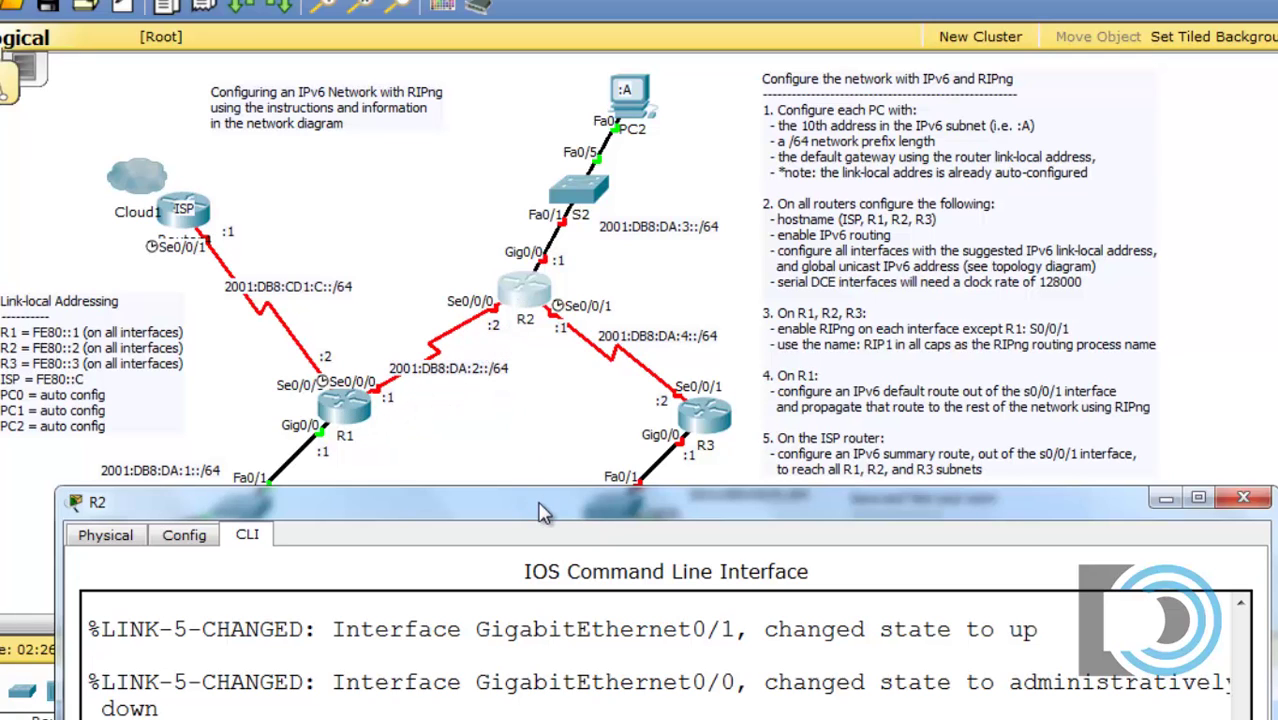
pyautogui.moveTo(543, 508); pyautogui.dragTo(543, 0)
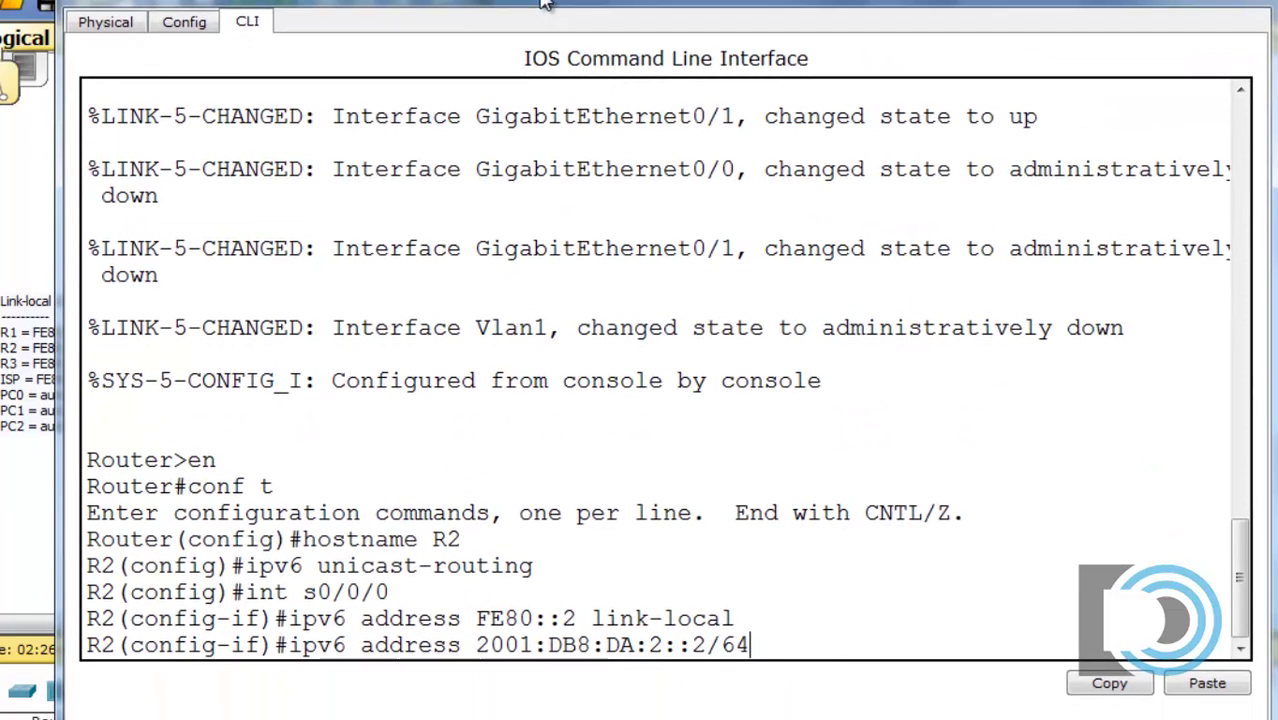
pyautogui.press('Return')
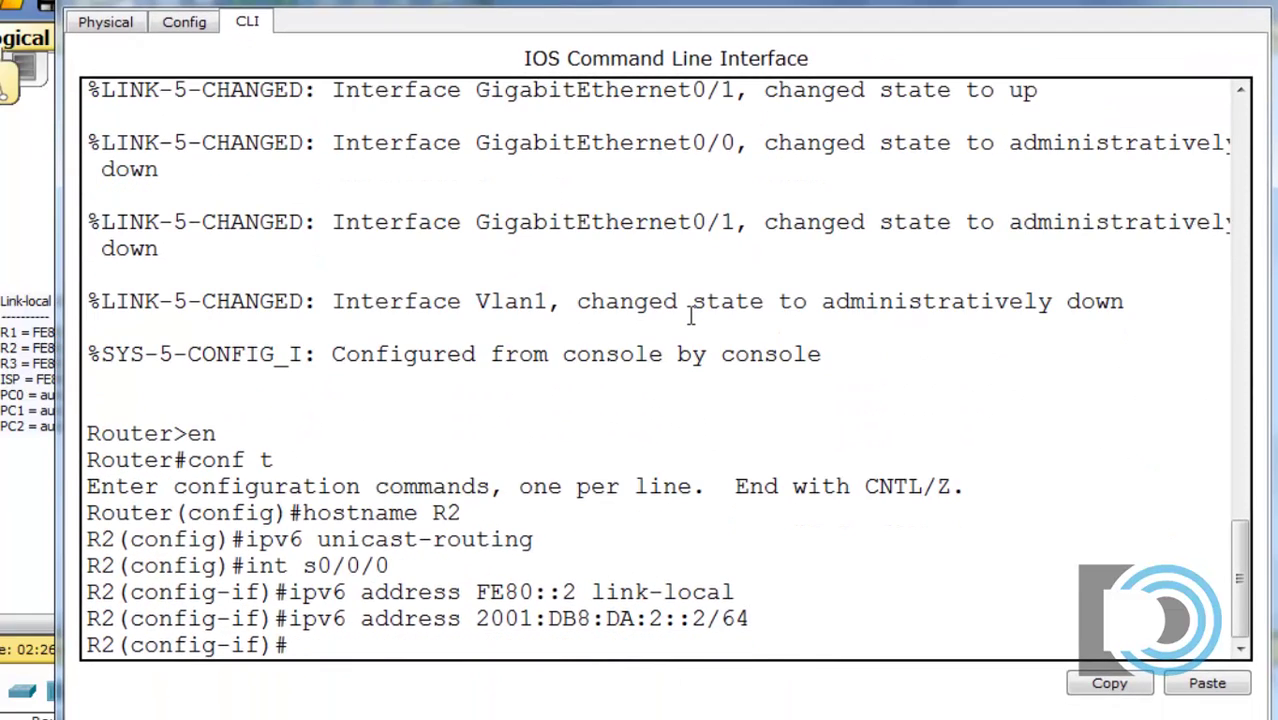
# Bring up R2's s0/0/0 interface with no shut and check the R1–R2 serial link in the topology
pyautogui.write('no shut')
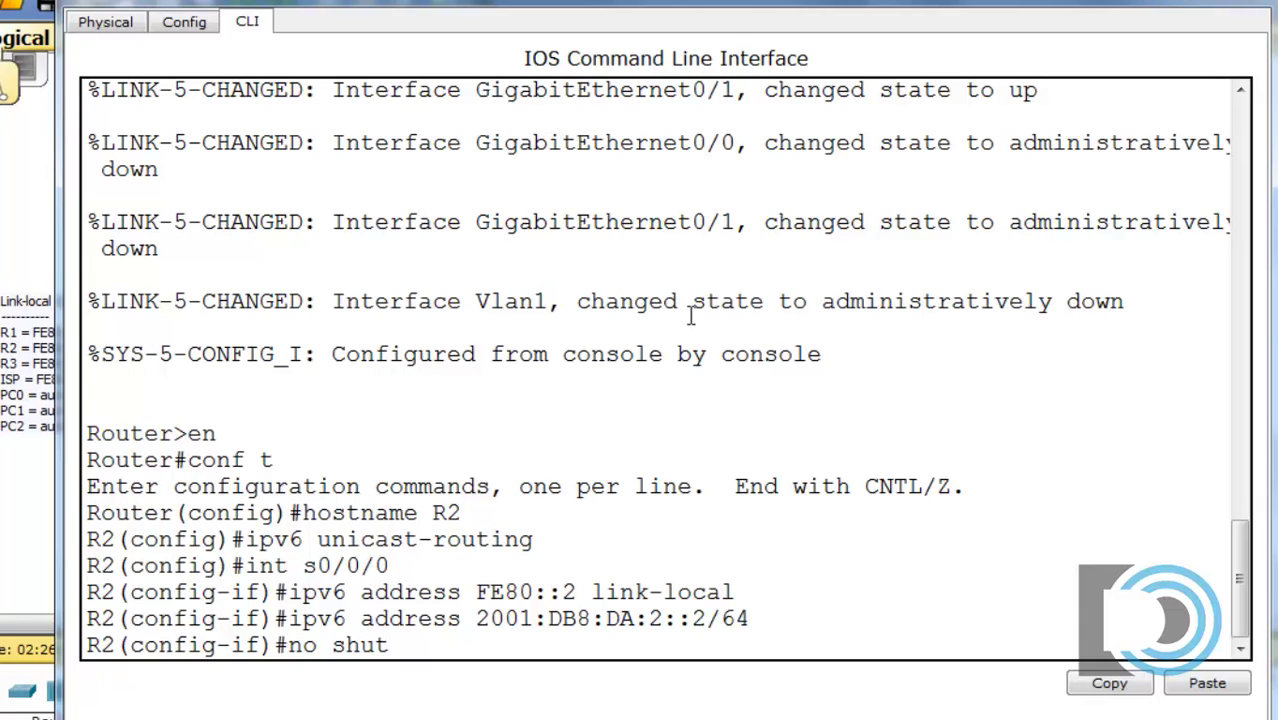
pyautogui.press('Return')
pyautogui.press('Return')
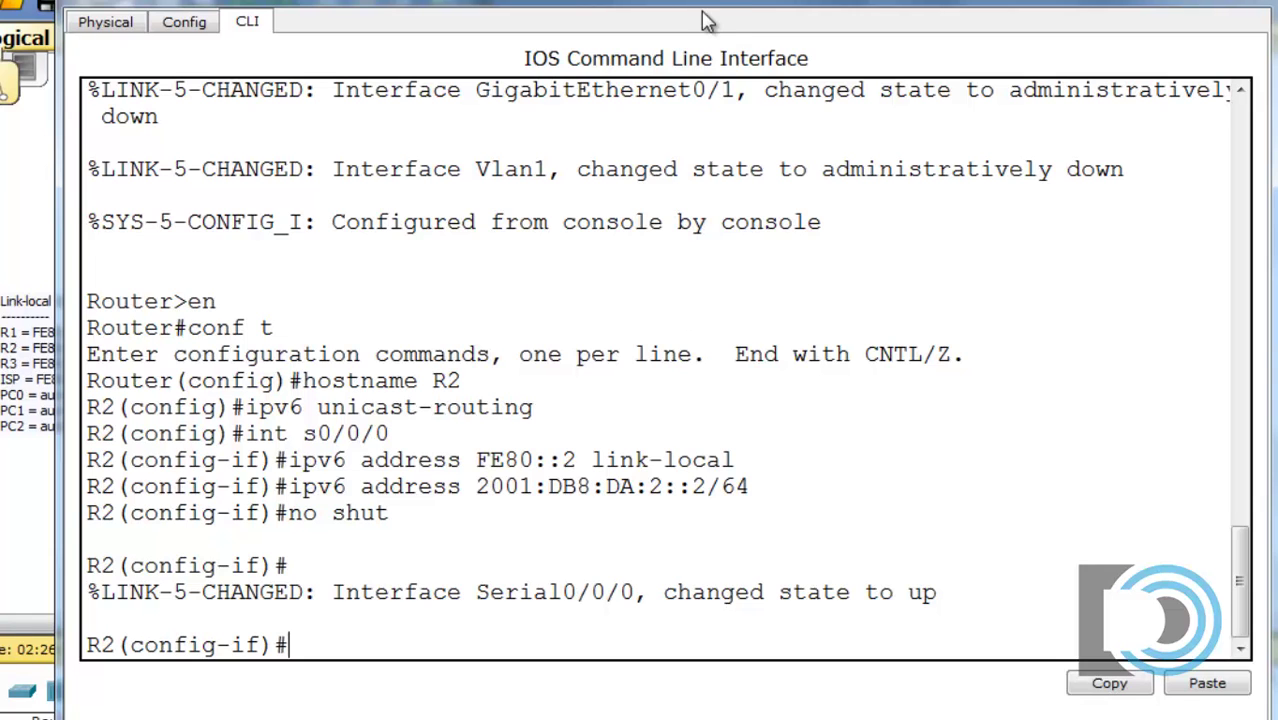
pyautogui.moveTo(701, 3); pyautogui.dragTo(632, 509)
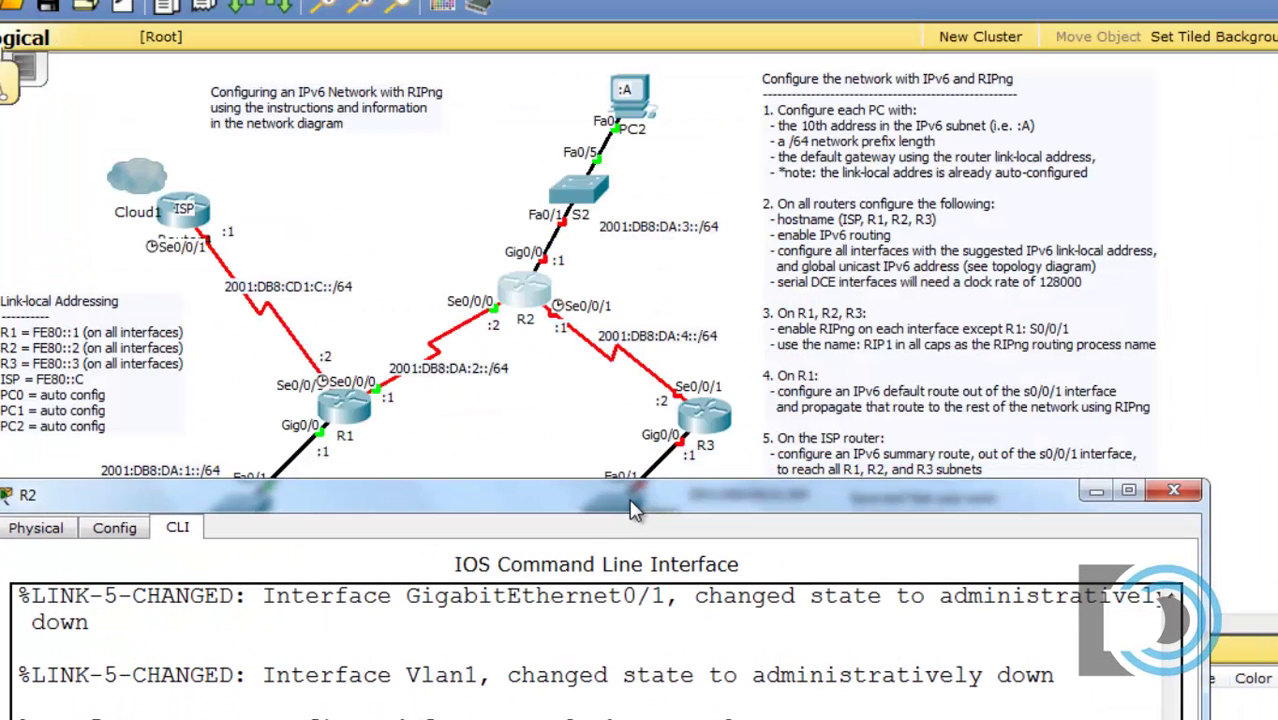
pyautogui.hotkey('ctrl', 'z')
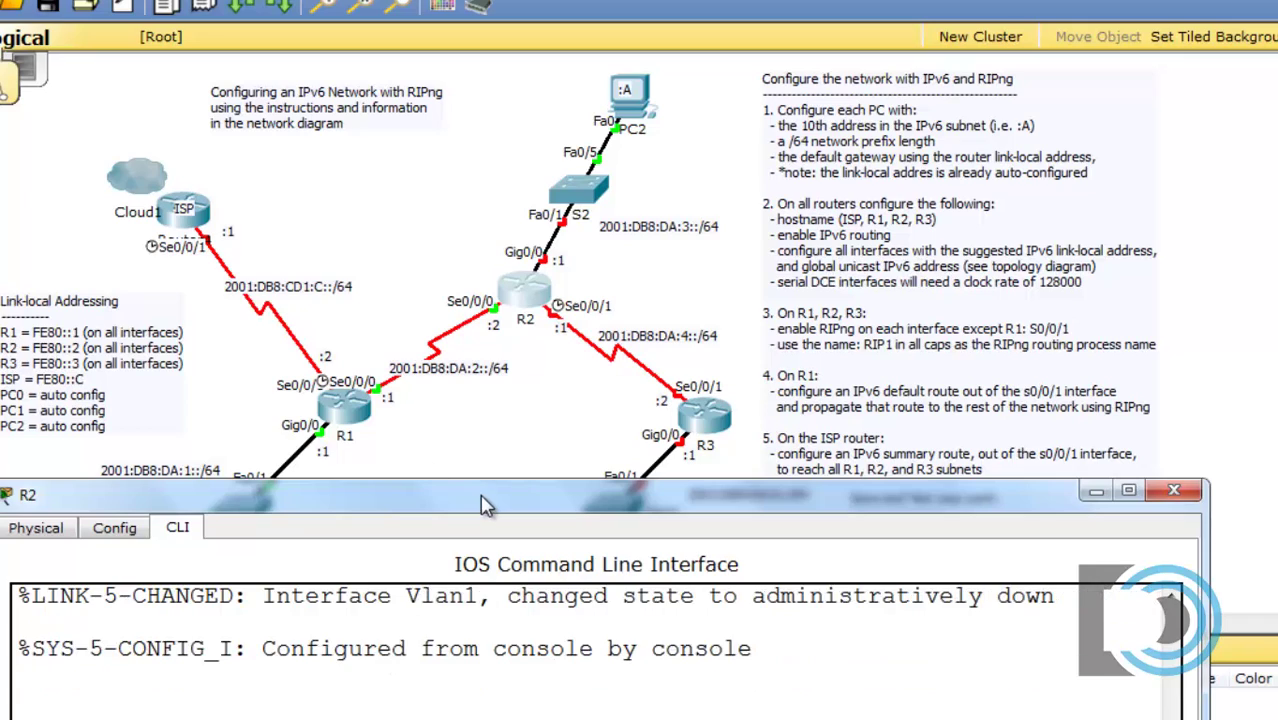
pyautogui.moveTo(484, 505); pyautogui.dragTo(558, 0)
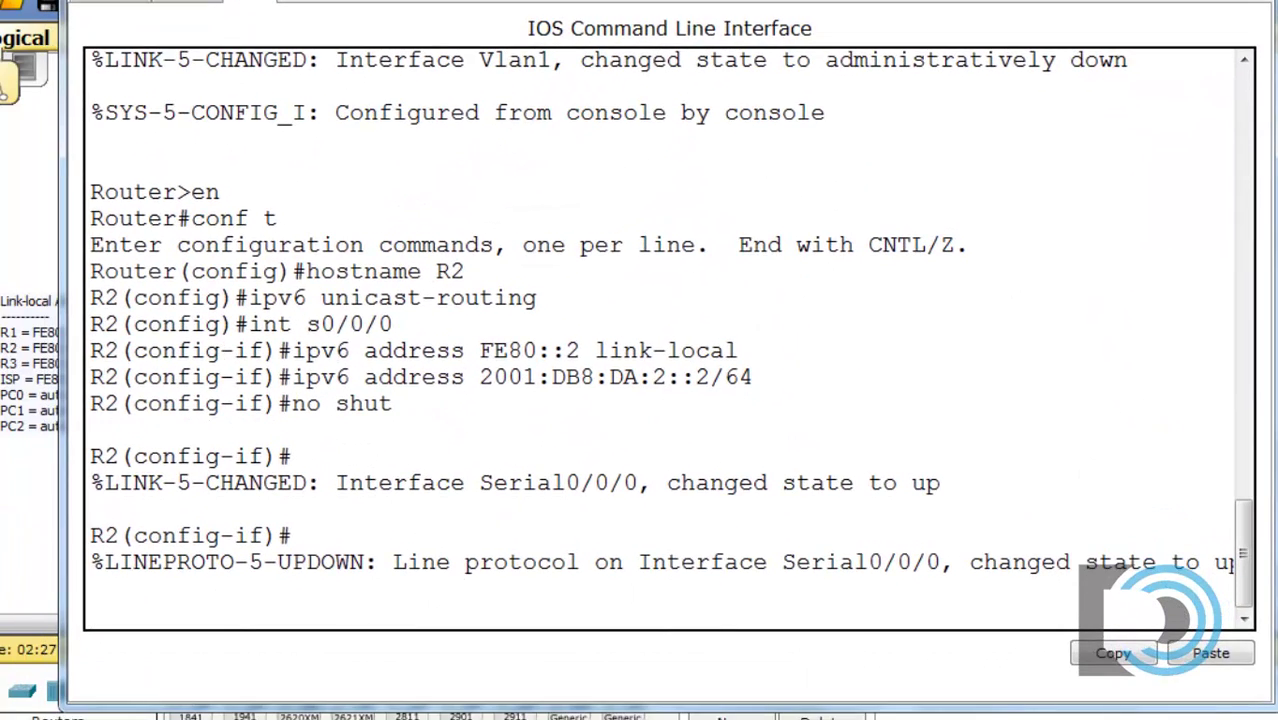
# Switch R2 to configuring interface g0/0
pyautogui.click(494, 596)
pyautogui.press('Return')
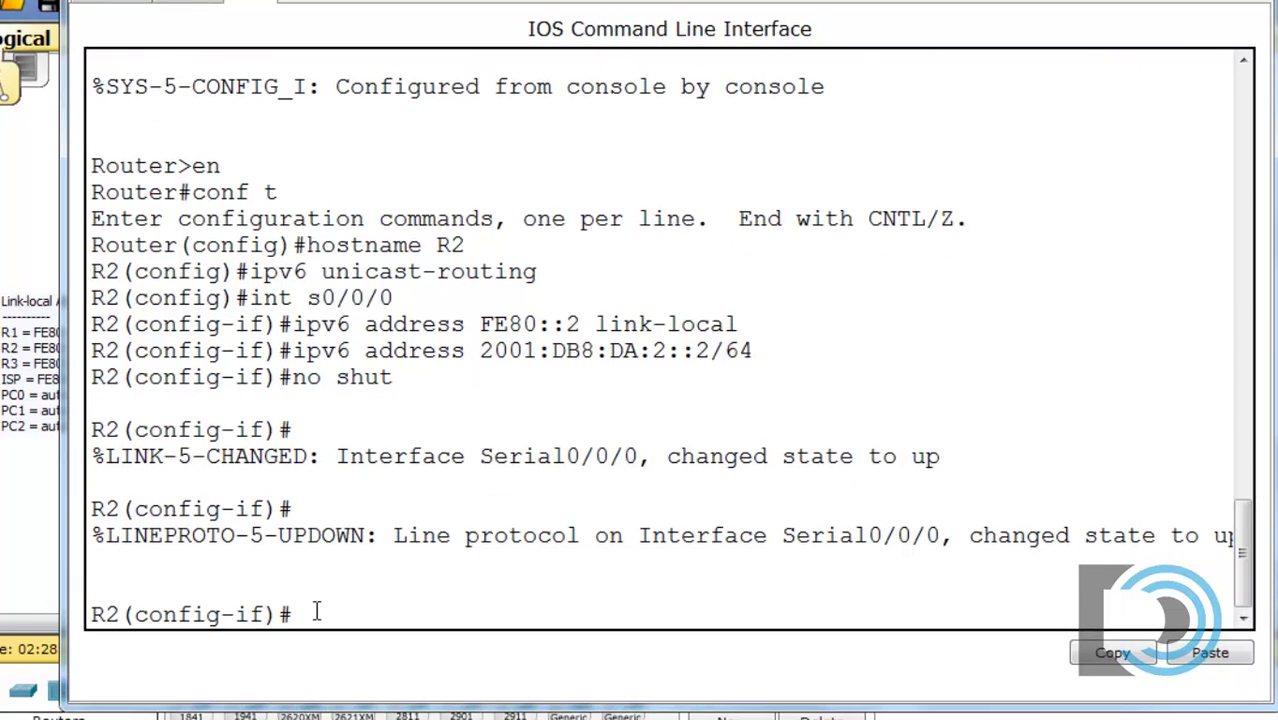
pyautogui.press('Up')
pyautogui.press('Up')
pyautogui.press('Up')
pyautogui.press('Up')
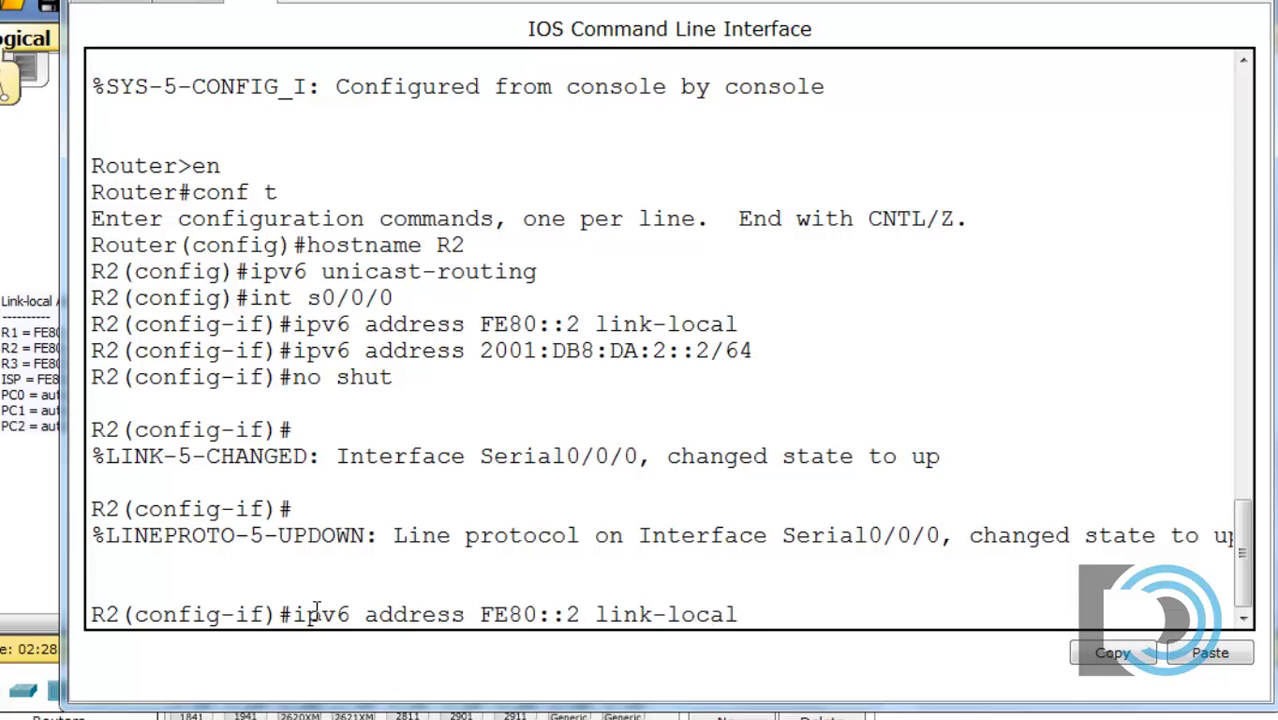
pyautogui.press('BackSpace')
pyautogui.press('BackSpace')
pyautogui.press('BackSpace')
pyautogui.press('BackSpace')
pyautogui.press('BackSpace')
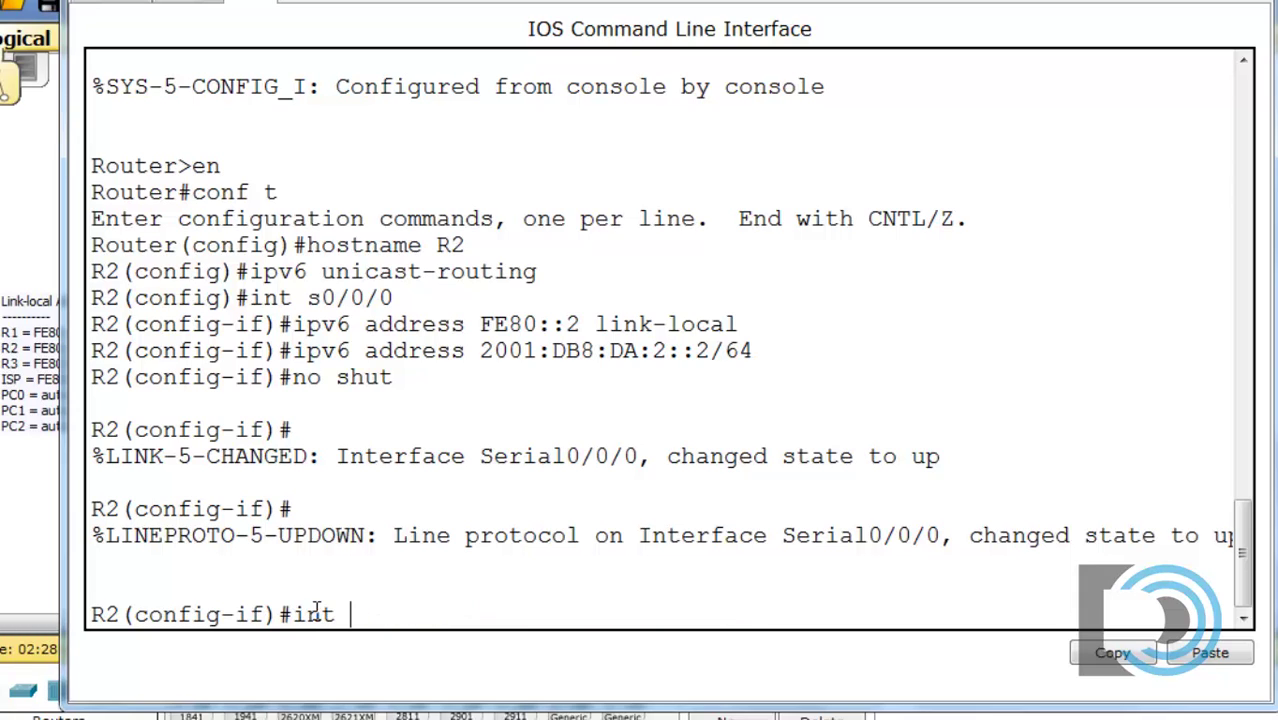
pyautogui.write('g0/0')
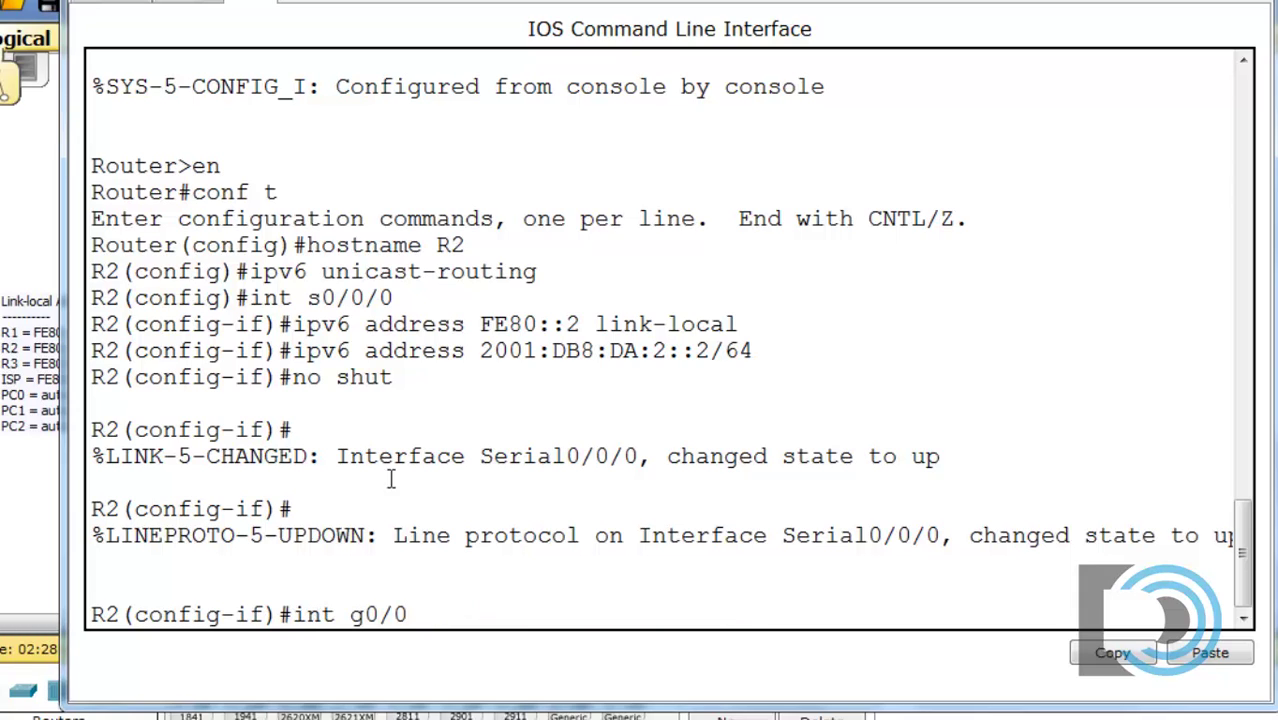
pyautogui.moveTo(295, 615); pyautogui.dragTo(428, 602)
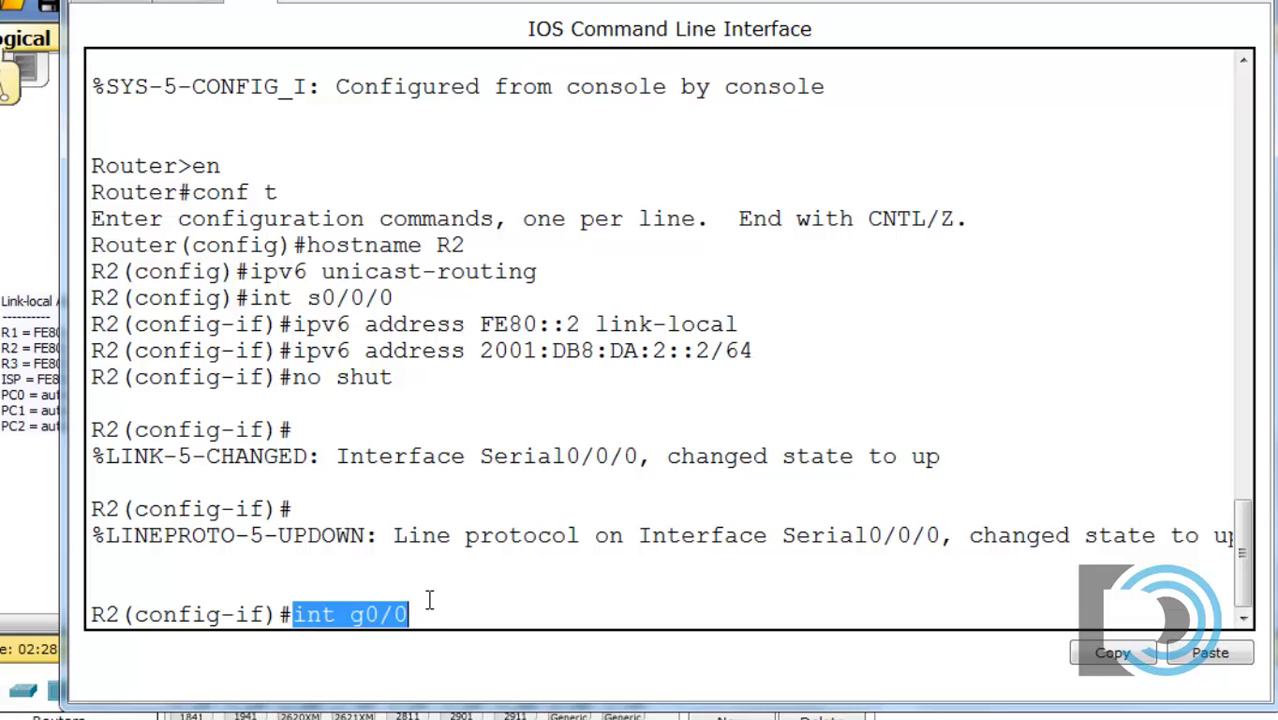
pyautogui.click(429, 578)
pyautogui.press('Return')
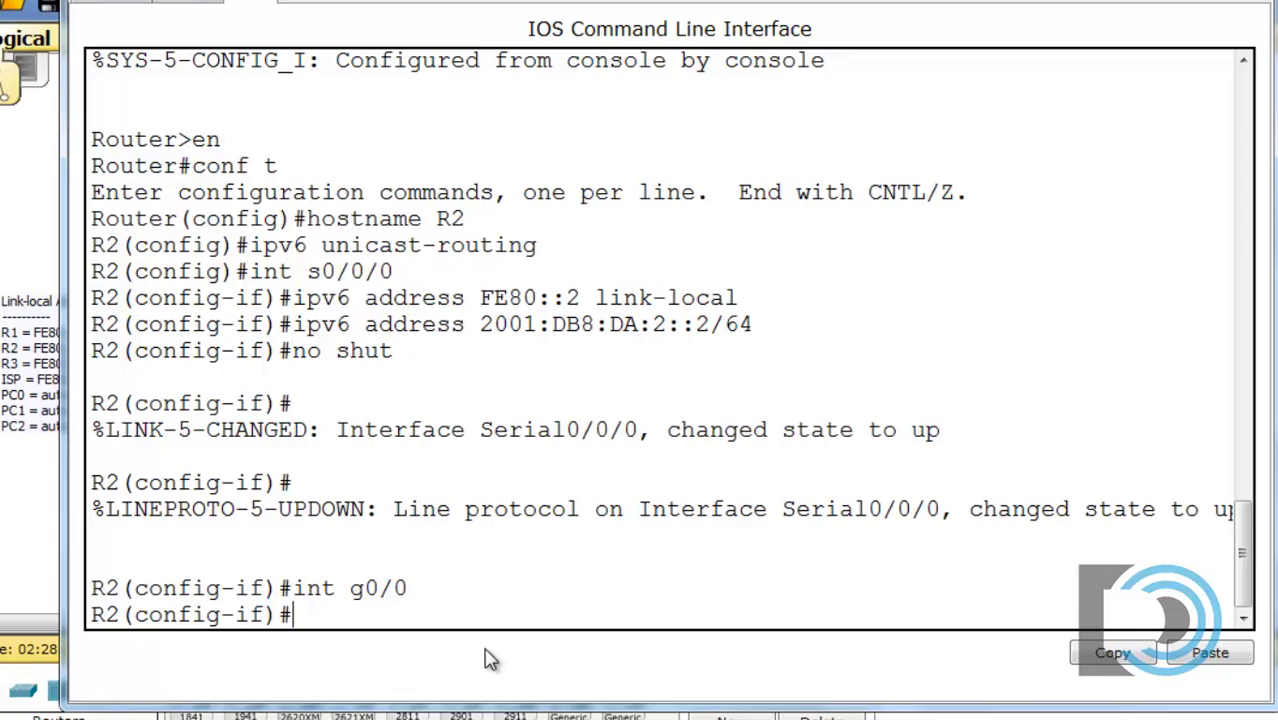
# Assign the link-local IPv6 address FE80::2 to R2's g0/0 interface
pyautogui.press('Up')
pyautogui.press('Up')
pyautogui.press('Up')
pyautogui.press('Up')
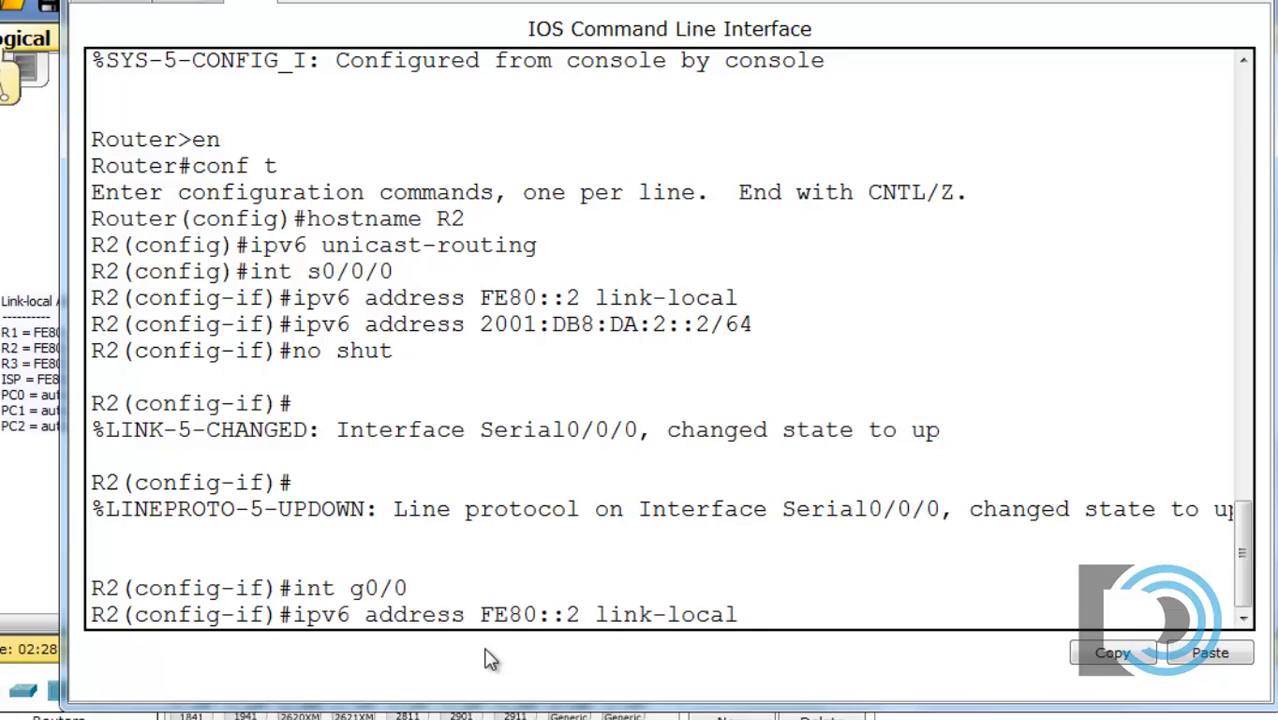
pyautogui.press('Return')
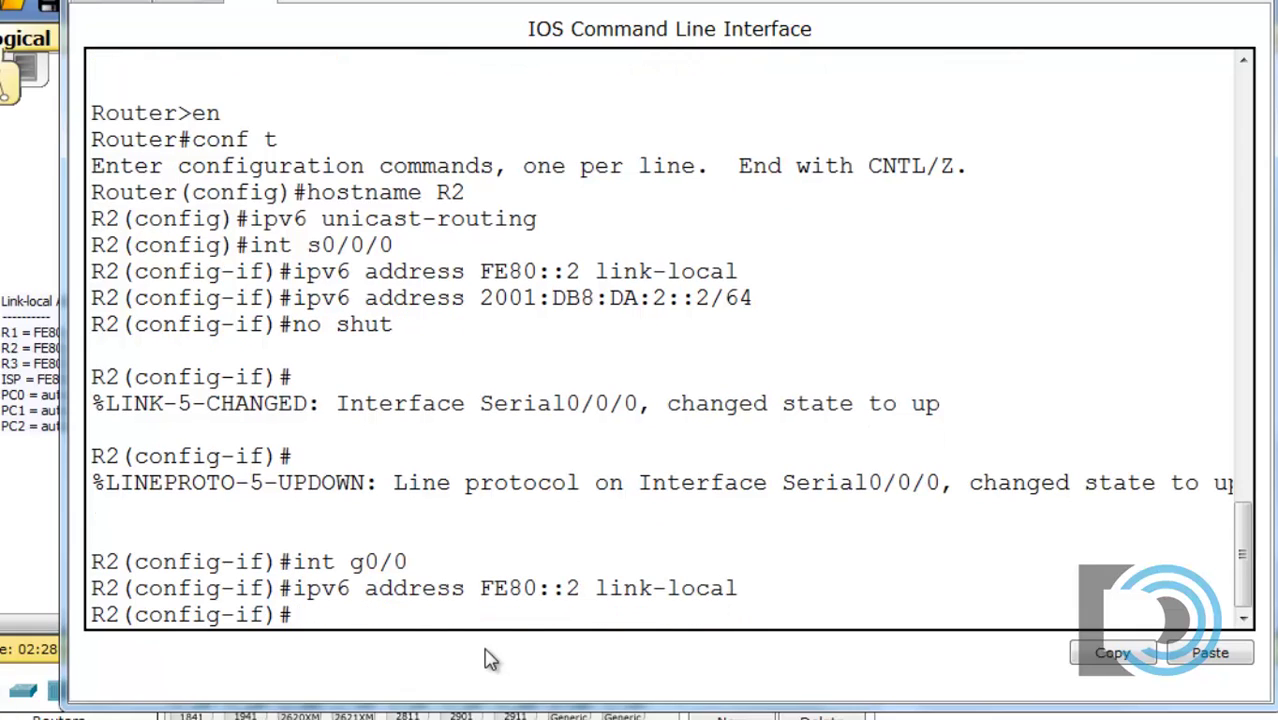
# Assign the global unicast IPv6 address 2001:DB8:DA:3::1/64 to R2's g0/0 interface
pyautogui.press('Up')
pyautogui.press('Up')
pyautogui.press('Down')
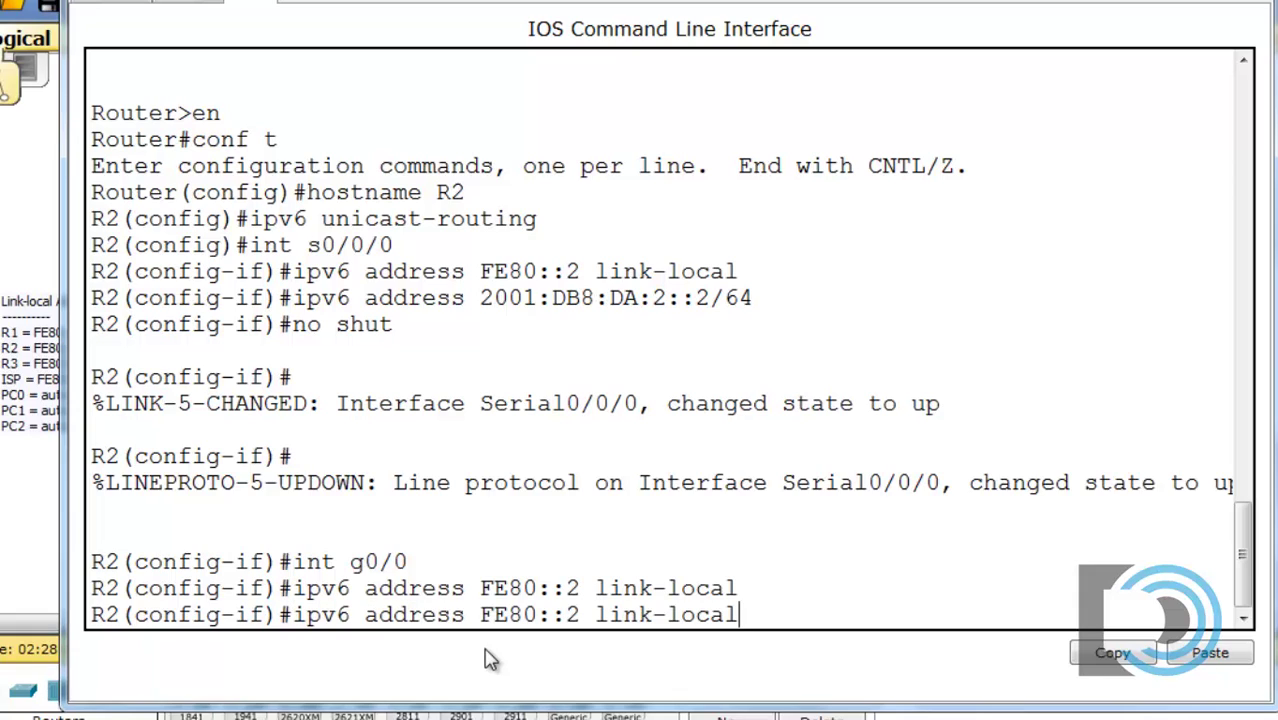
pyautogui.press('Up')
pyautogui.press('Up')
pyautogui.press('Up')
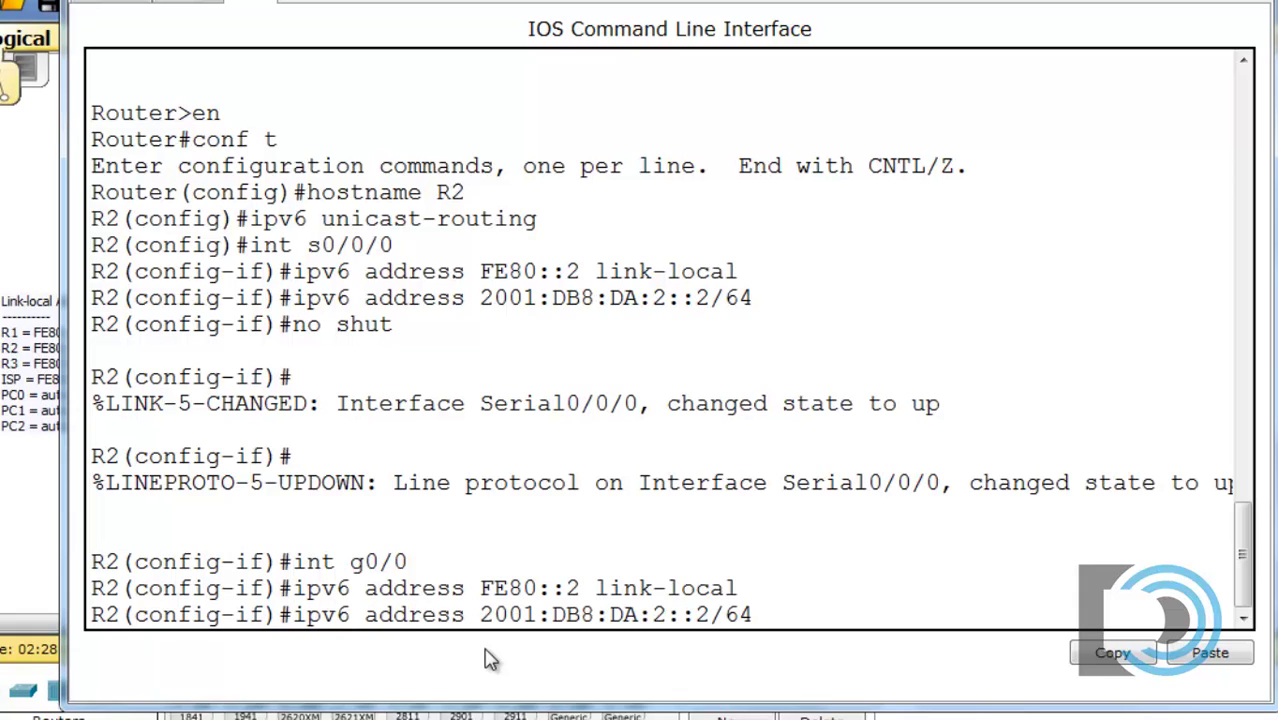
pyautogui.press('BackSpace')
pyautogui.write('3')
pyautogui.press('Right')
pyautogui.press('Right')
pyautogui.press('Right')
pyautogui.press('BackSpace')
pyautogui.write('1')
pyautogui.press('Return')
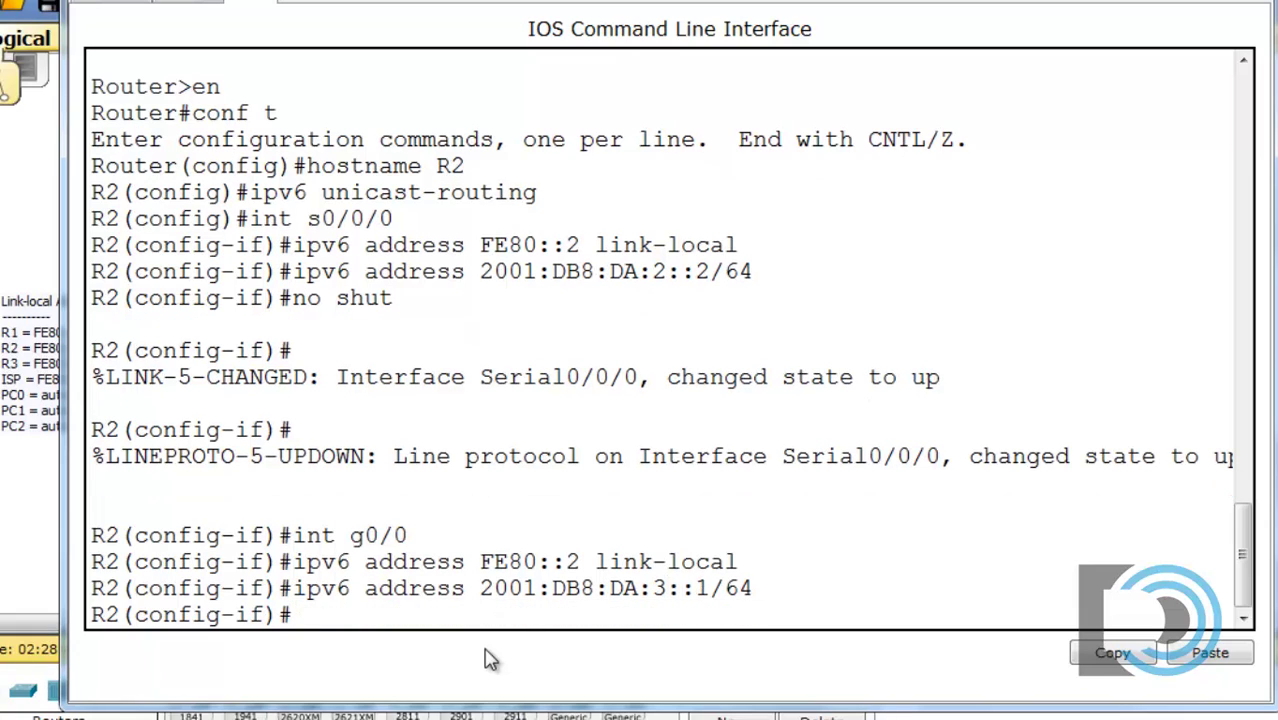
# Bring up R2's g0/0 interface with no shut and check R2's links and addressing in the topology diagram
pyautogui.write('no shut')
pyautogui.press('Return')
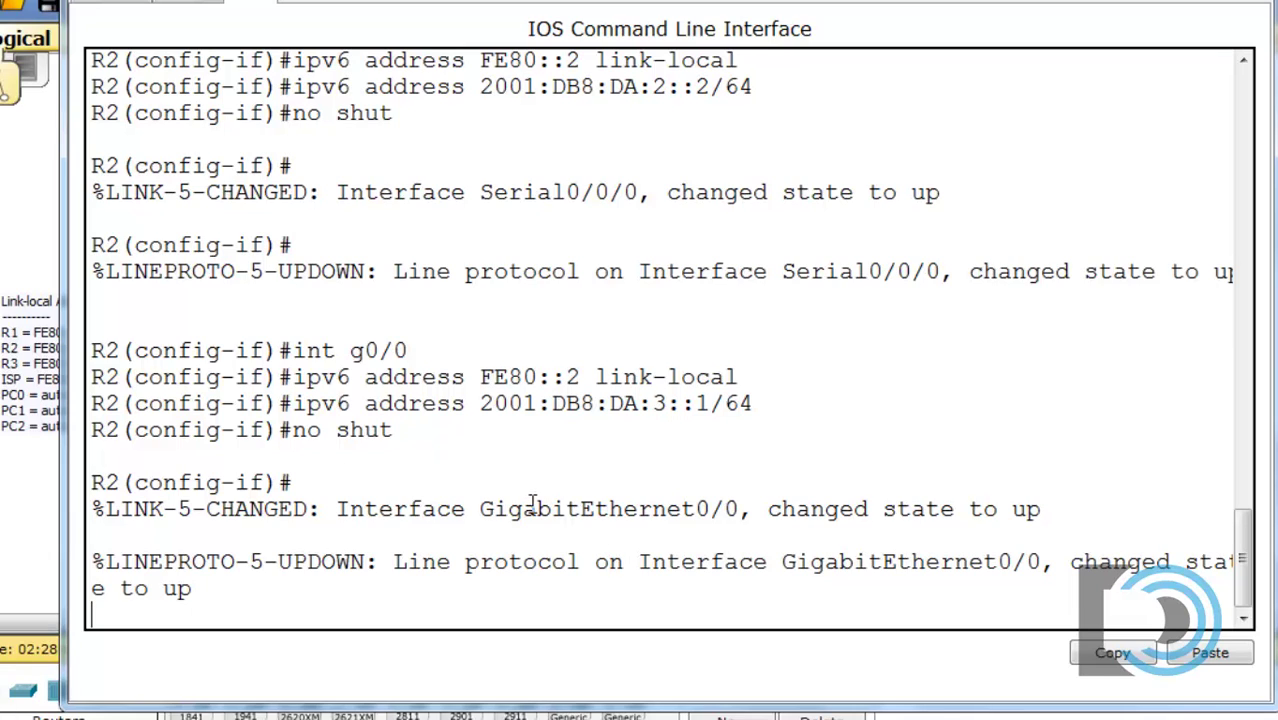
pyautogui.press('Return')
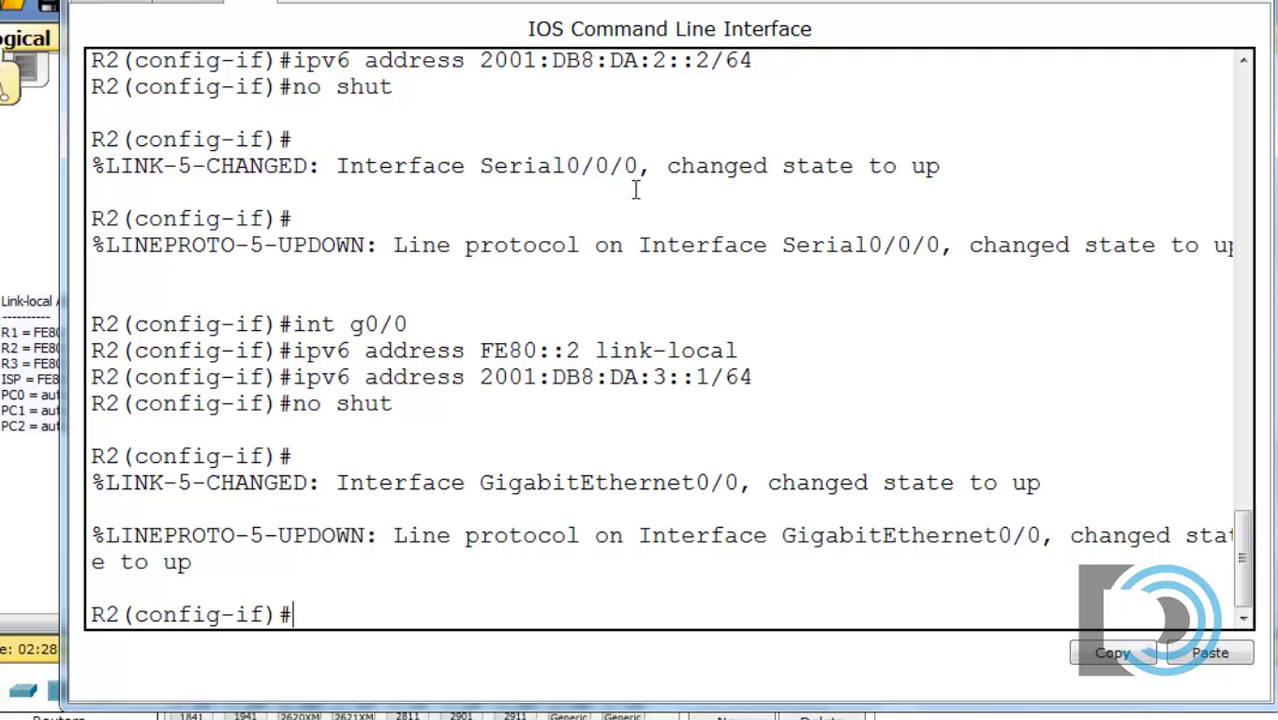
pyautogui.moveTo(684, 5); pyautogui.dragTo(684, 575)
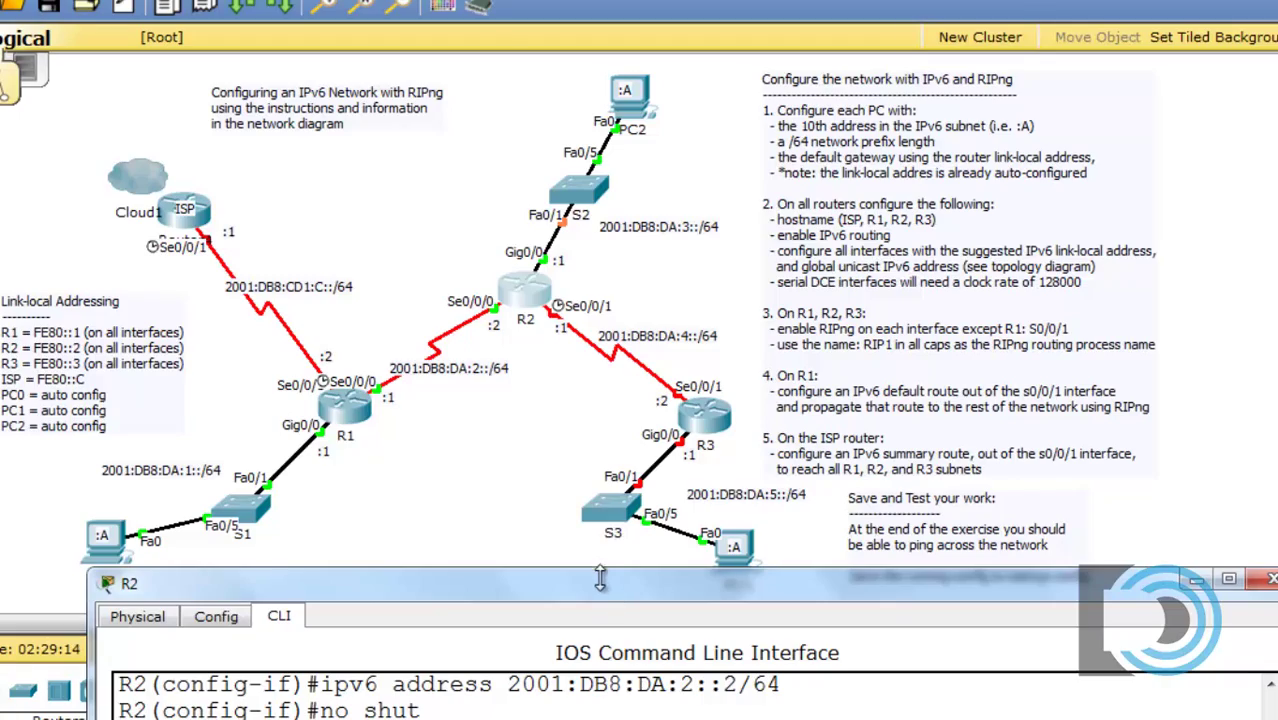
pyautogui.moveTo(612, 578); pyautogui.dragTo(583, 351)
pyautogui.moveTo(583, 440); pyautogui.dragTo(593, 434)
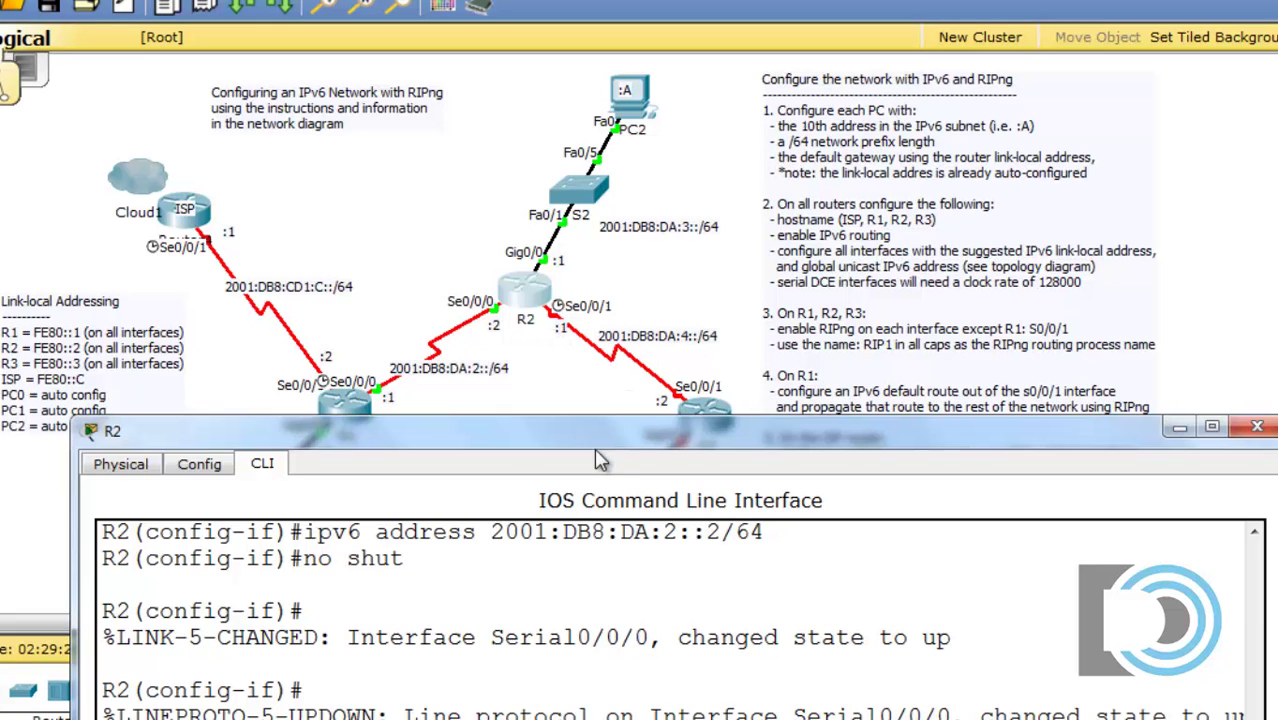
pyautogui.moveTo(590, 445); pyautogui.dragTo(575, 50)
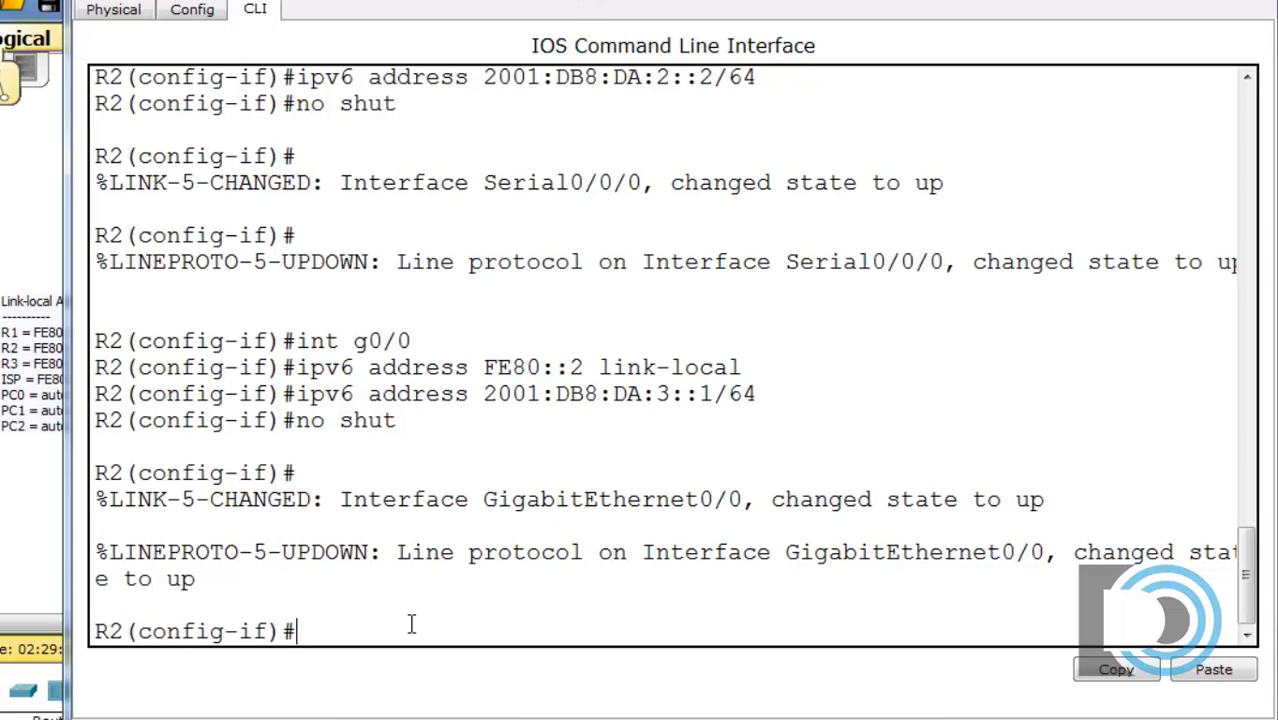
# Enter R2's interface s0/0/1 and set its clock rate to 128000
pyautogui.press('Up')
pyautogui.press('Up')
pyautogui.press('Up')
pyautogui.press('Up')
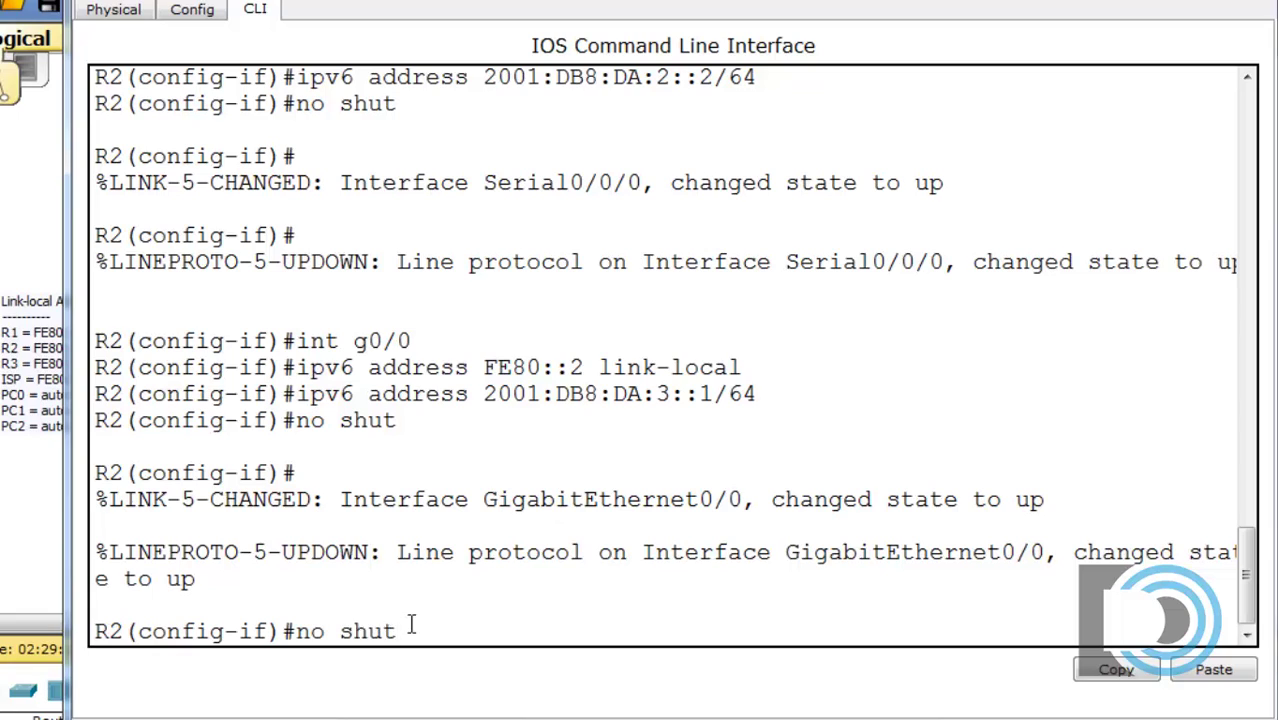
pyautogui.press('BackSpace')
pyautogui.press('BackSpace')
pyautogui.press('BackSpace')
pyautogui.press('BackSpace')
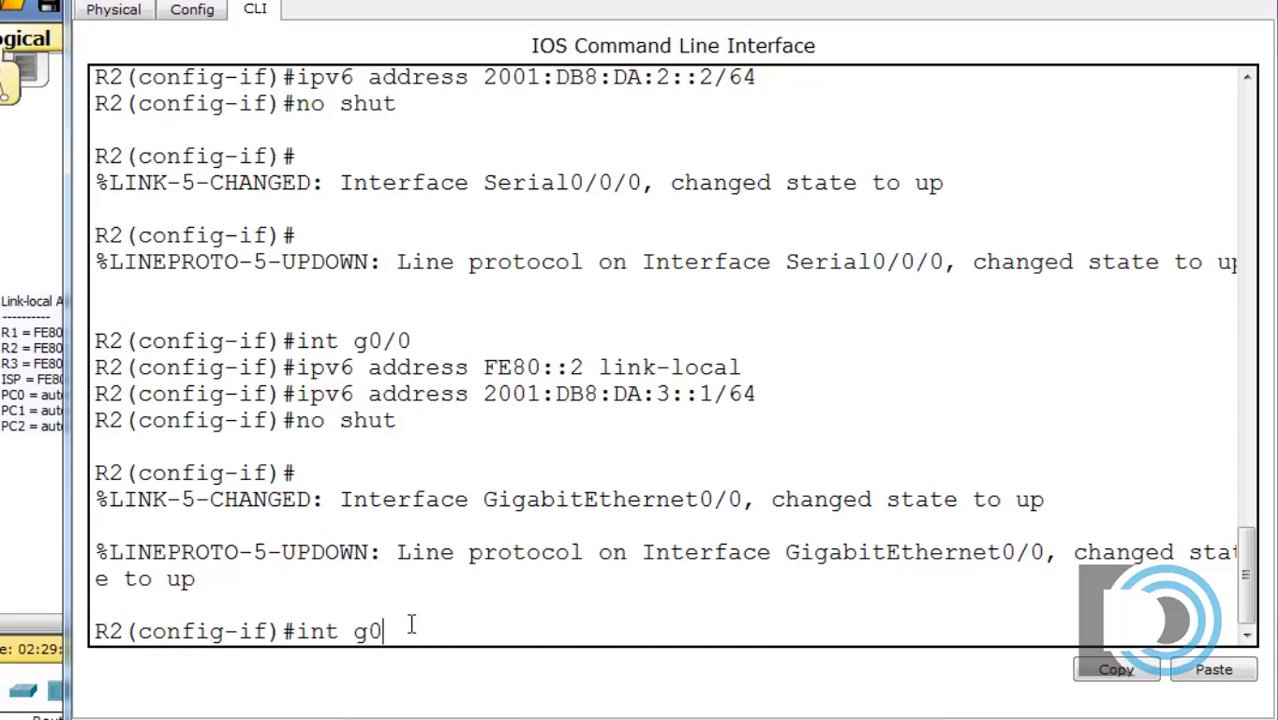
pyautogui.write('s0/0/1')
pyautogui.press('Return')
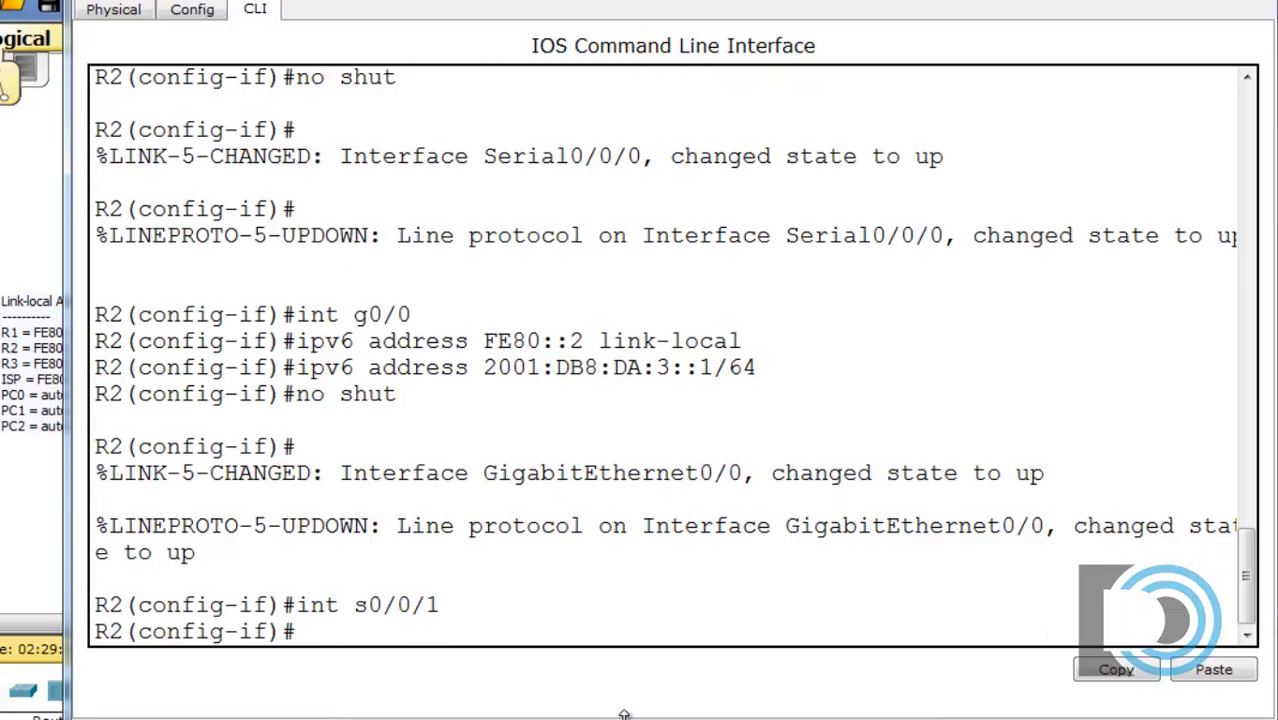
pyautogui.write('clock rate ')
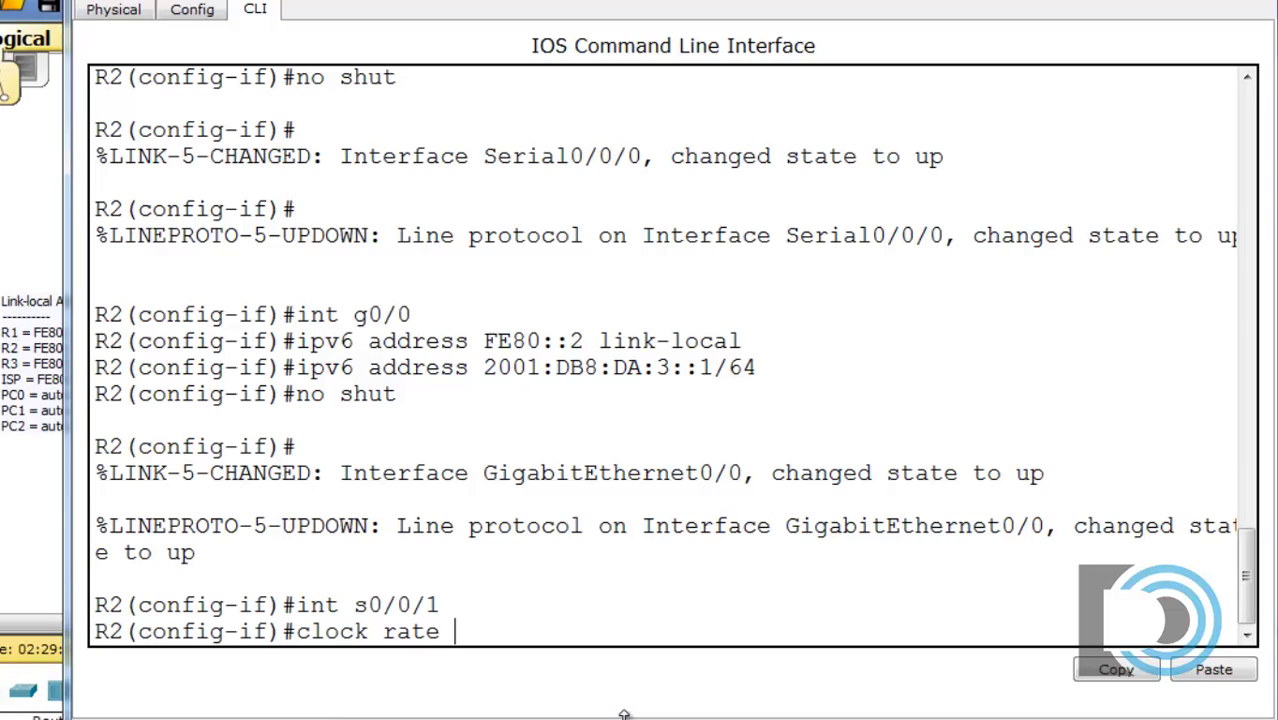
pyautogui.write('12800')
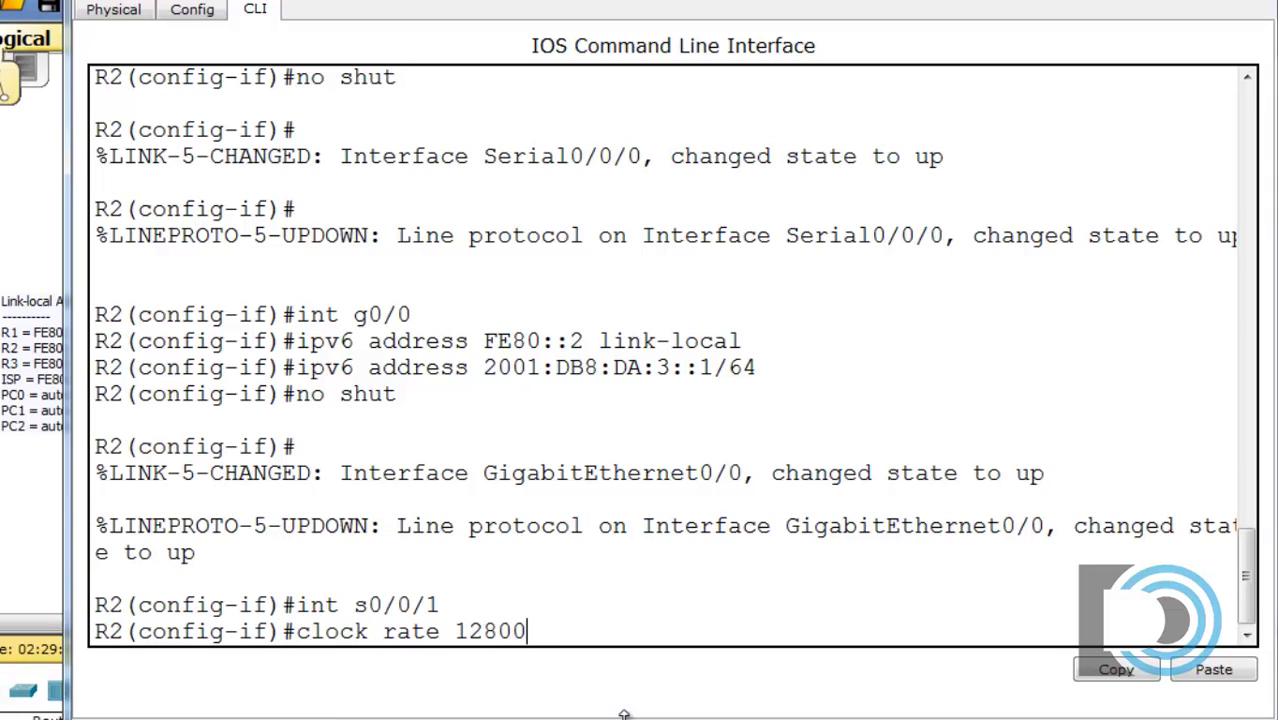
pyautogui.write('0')
pyautogui.press('Return')
# Assign the link-local IPv6 address FE80::2 to R2's s0/0/1 interface
pyautogui.press('Up')
pyautogui.press('Up')
pyautogui.press('Up')
pyautogui.press('Up')
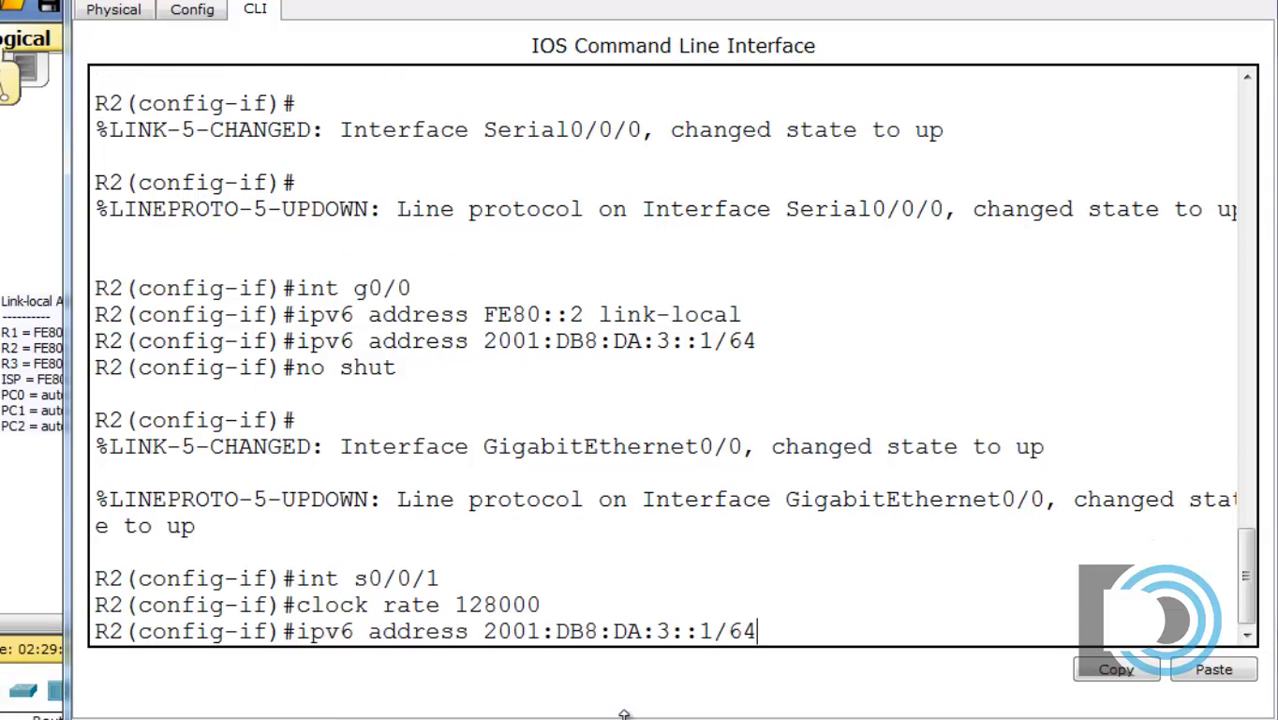
pyautogui.press('Up')
pyautogui.press('Return')
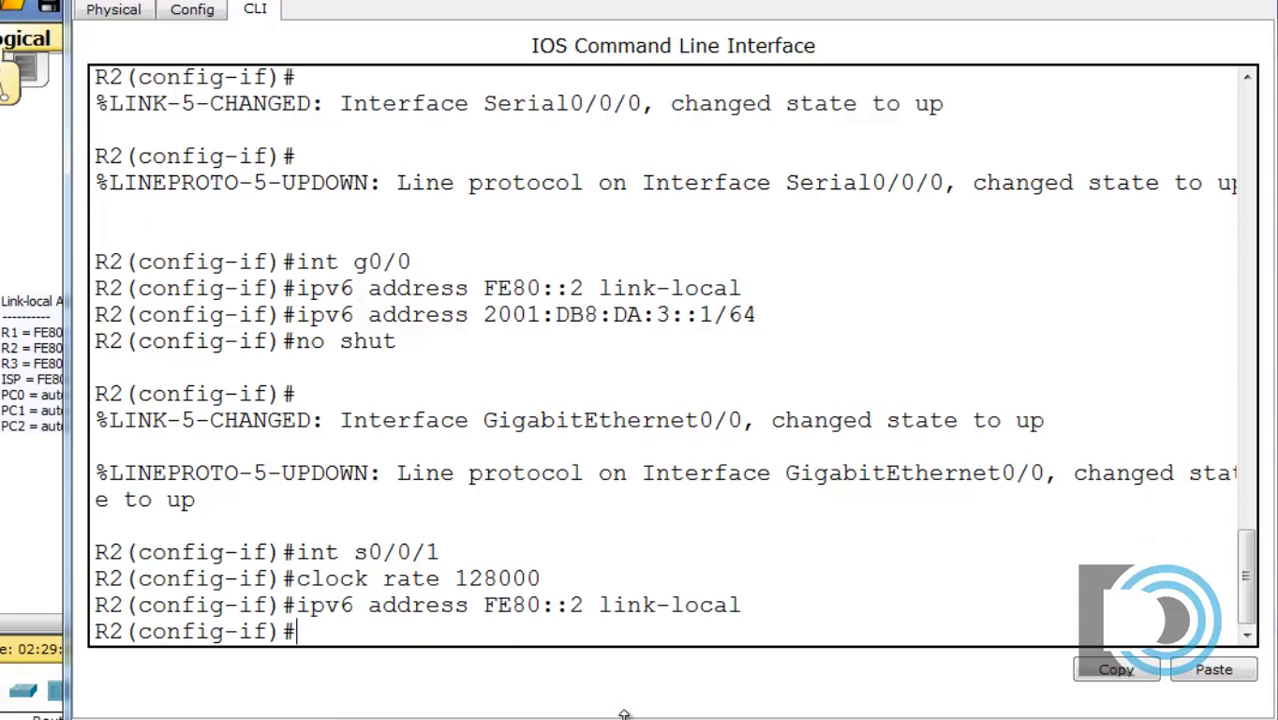
# Assign the global unicast IPv6 address 2001:DB8:DA:4::1/64 to R2's s0/0/1 interface
pyautogui.press('Up')
pyautogui.press('Up')
pyautogui.press('Up')
pyautogui.press('Up')
pyautogui.press('Up')
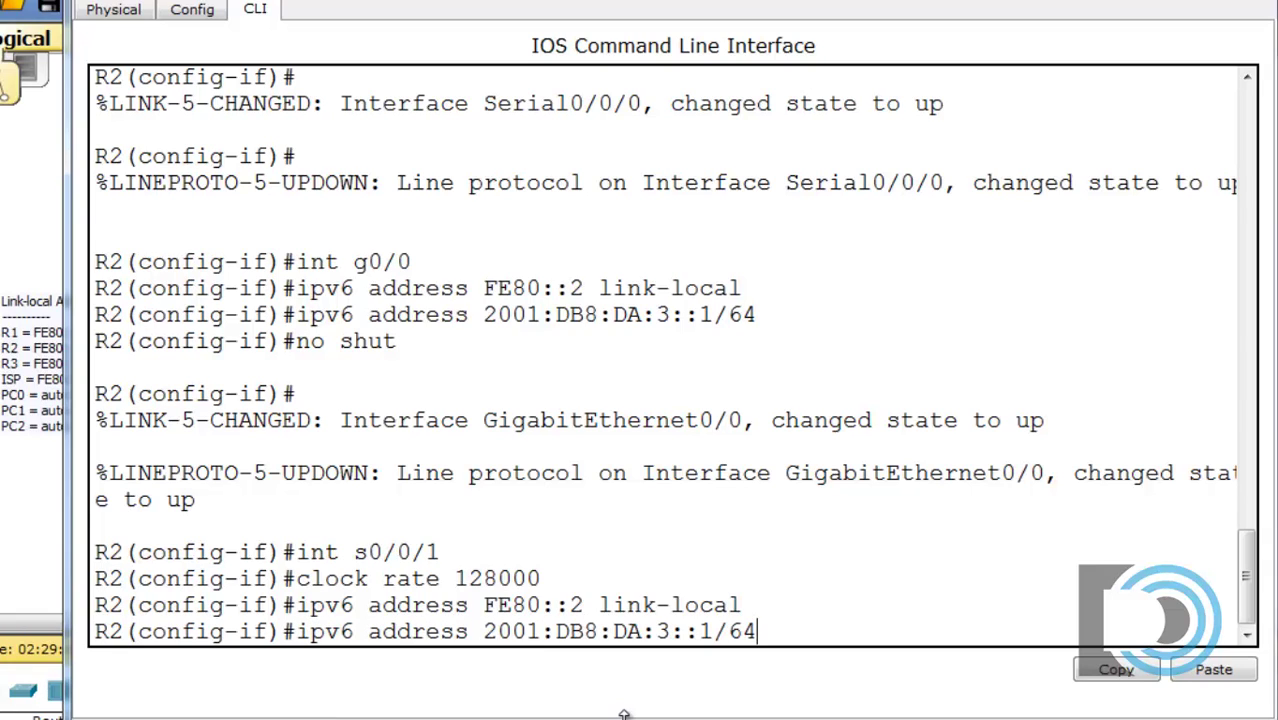
pyautogui.press('Left')
pyautogui.press('Left')
pyautogui.press('BackSpace')
pyautogui.write('4')
pyautogui.press('Right')
pyautogui.press('Right')
pyautogui.press('Right')
pyautogui.press('Return')
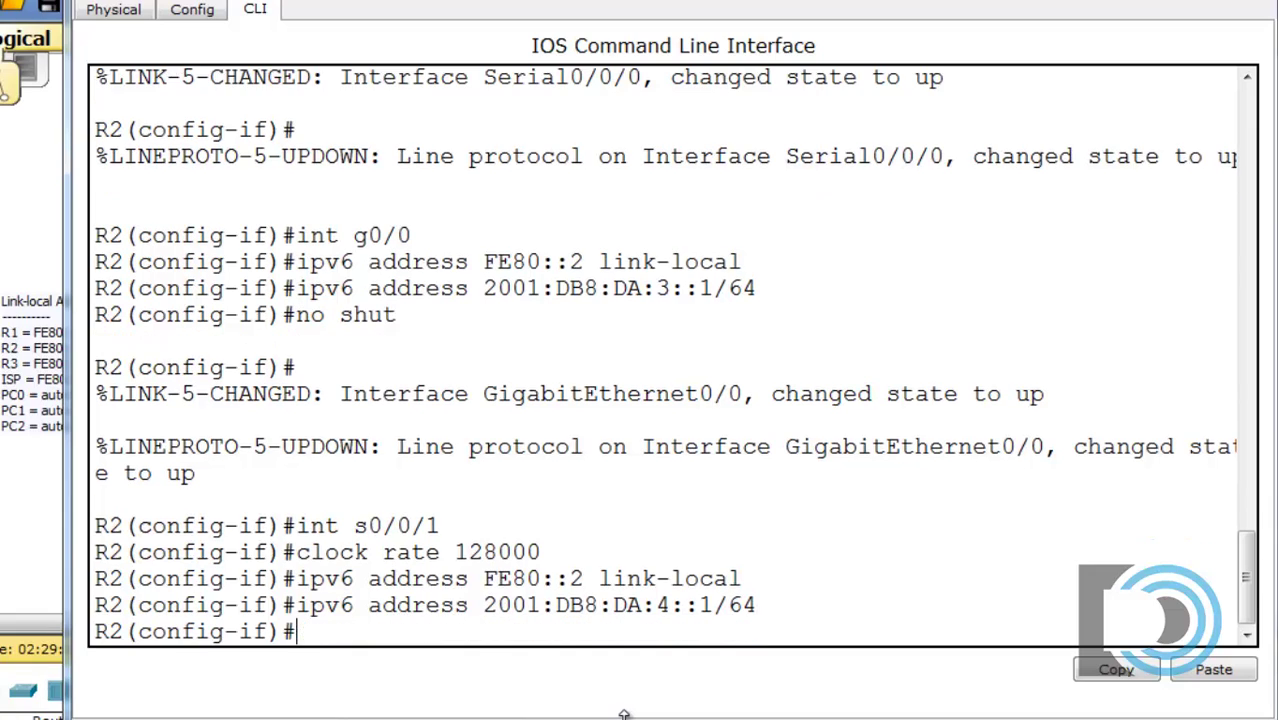
# Bring up R2's s0/0/1 interface with no shut
pyautogui.write('no shut')
pyautogui.press('Return')
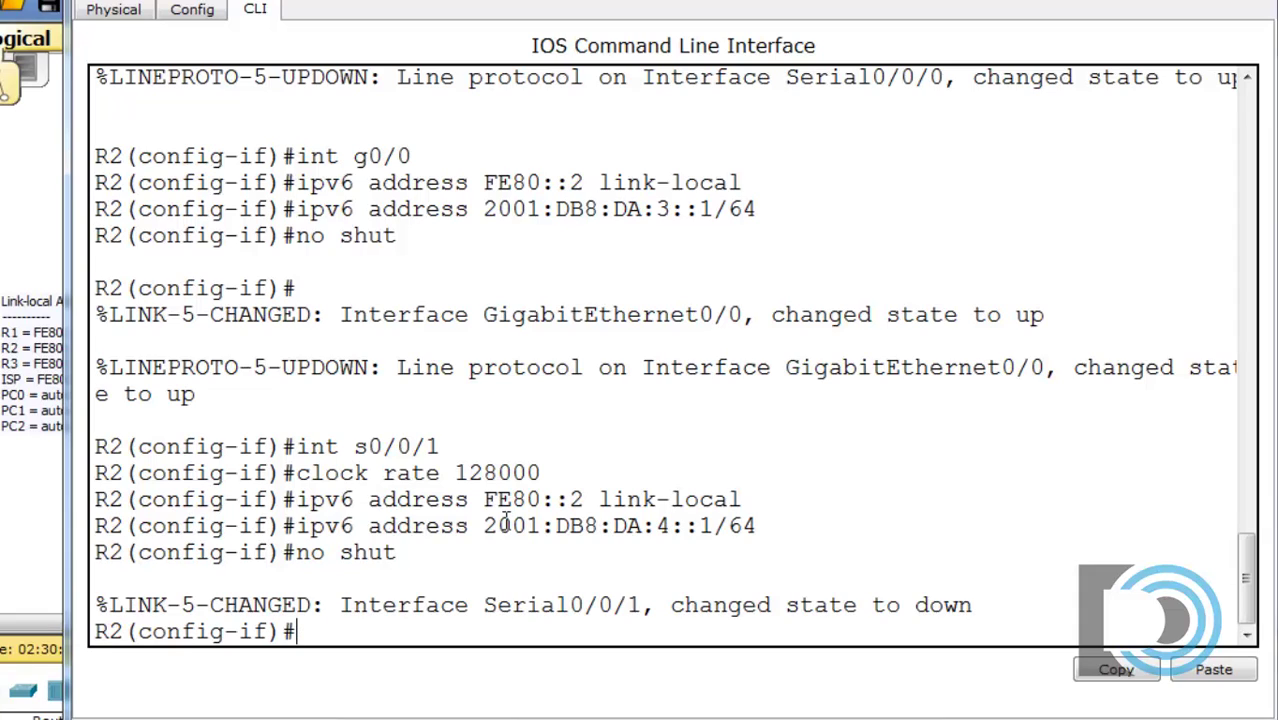
pyautogui.press('Return')
pyautogui.press('Return')
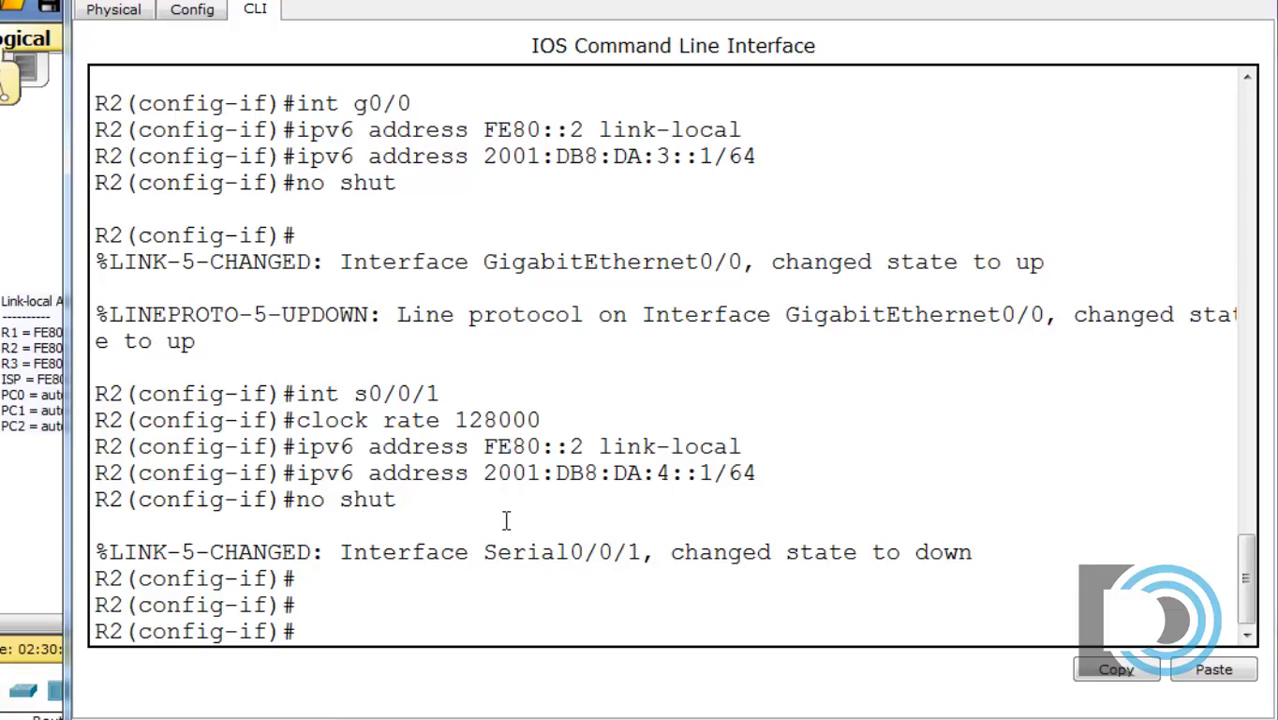
# Enable RIPng on R2's s0/0/1 interface with ipv6 rip RIP1 enable
pyautogui.write('ipv6 rip')
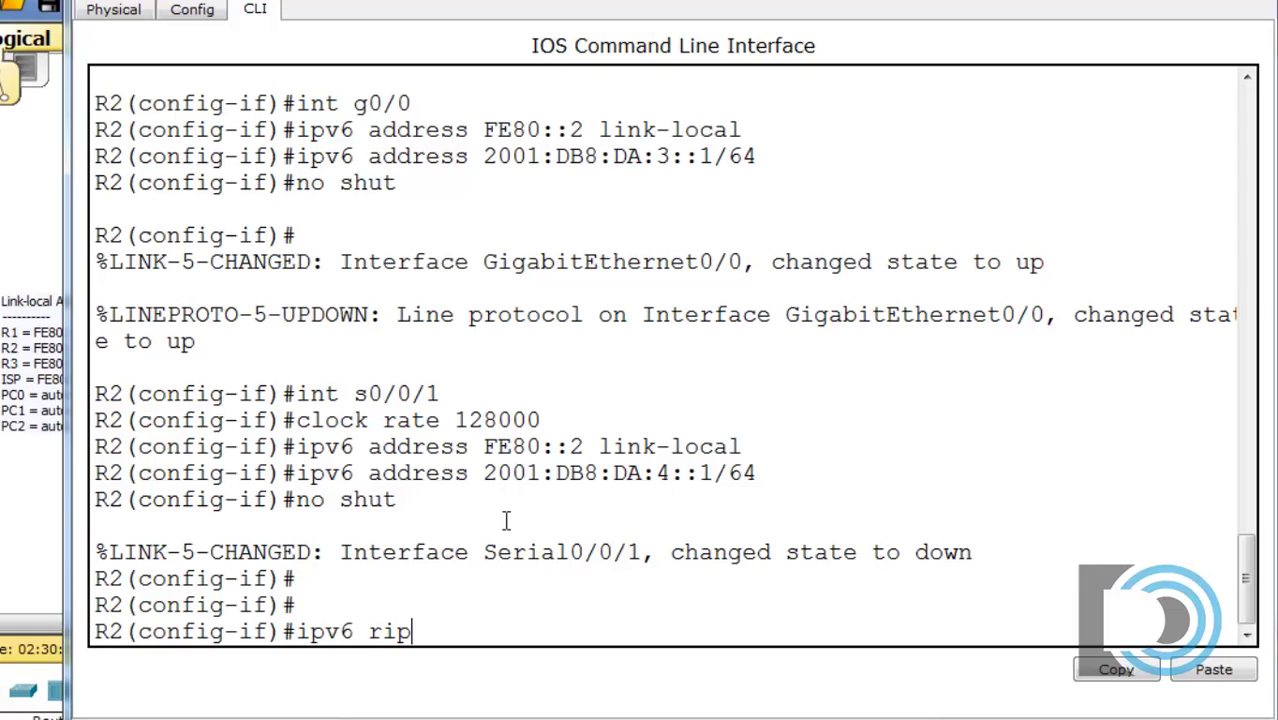
pyautogui.write('RIP1 enable')
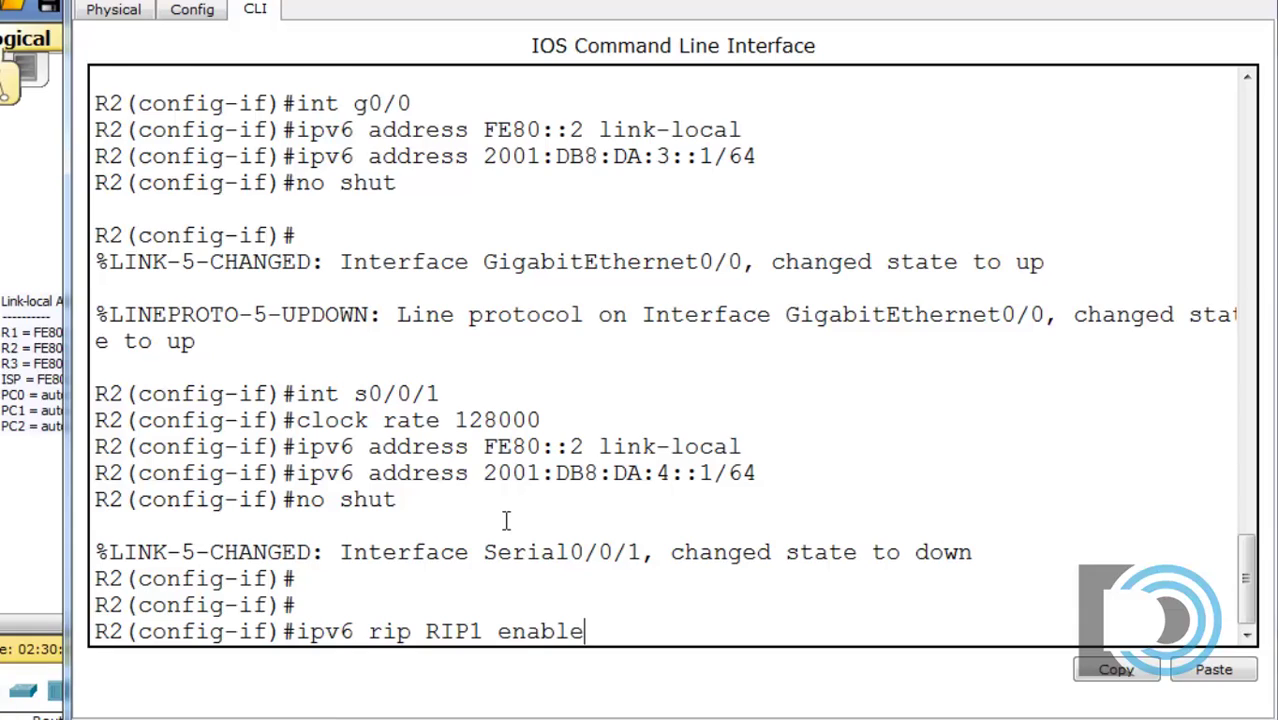
pyautogui.press('Return')
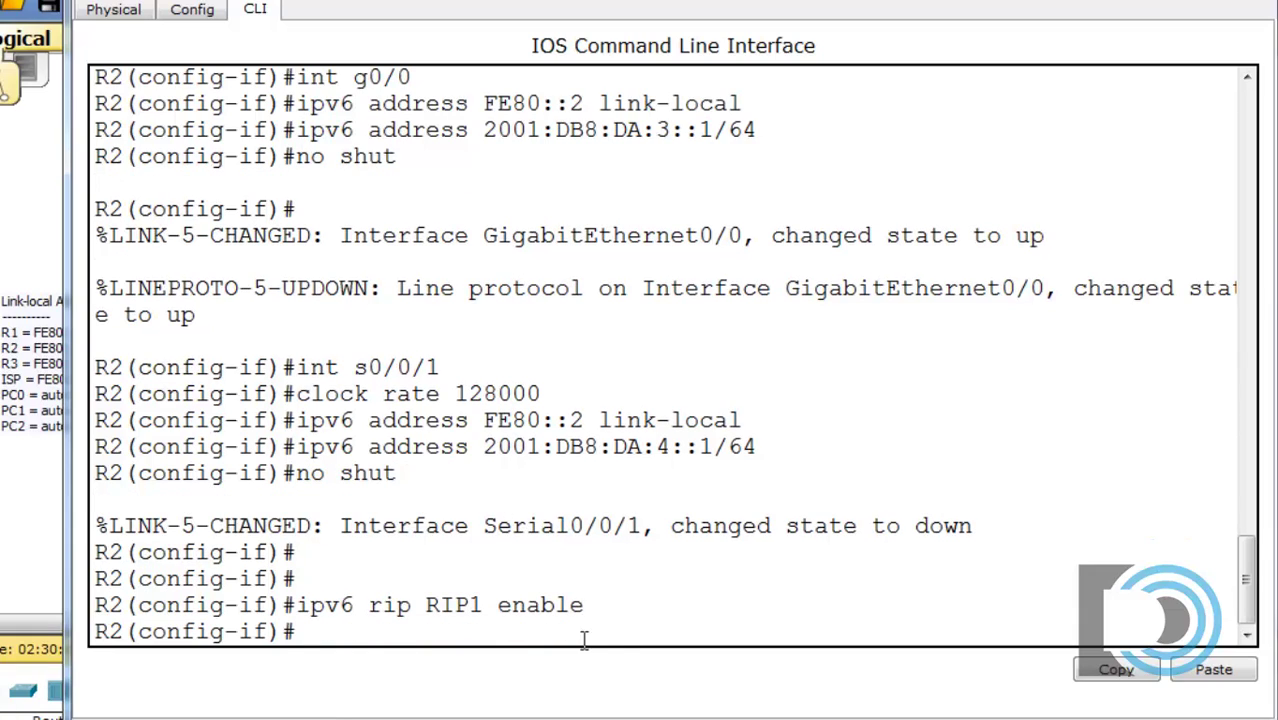
pyautogui.moveTo(585, 606); pyautogui.dragTo(296, 608)
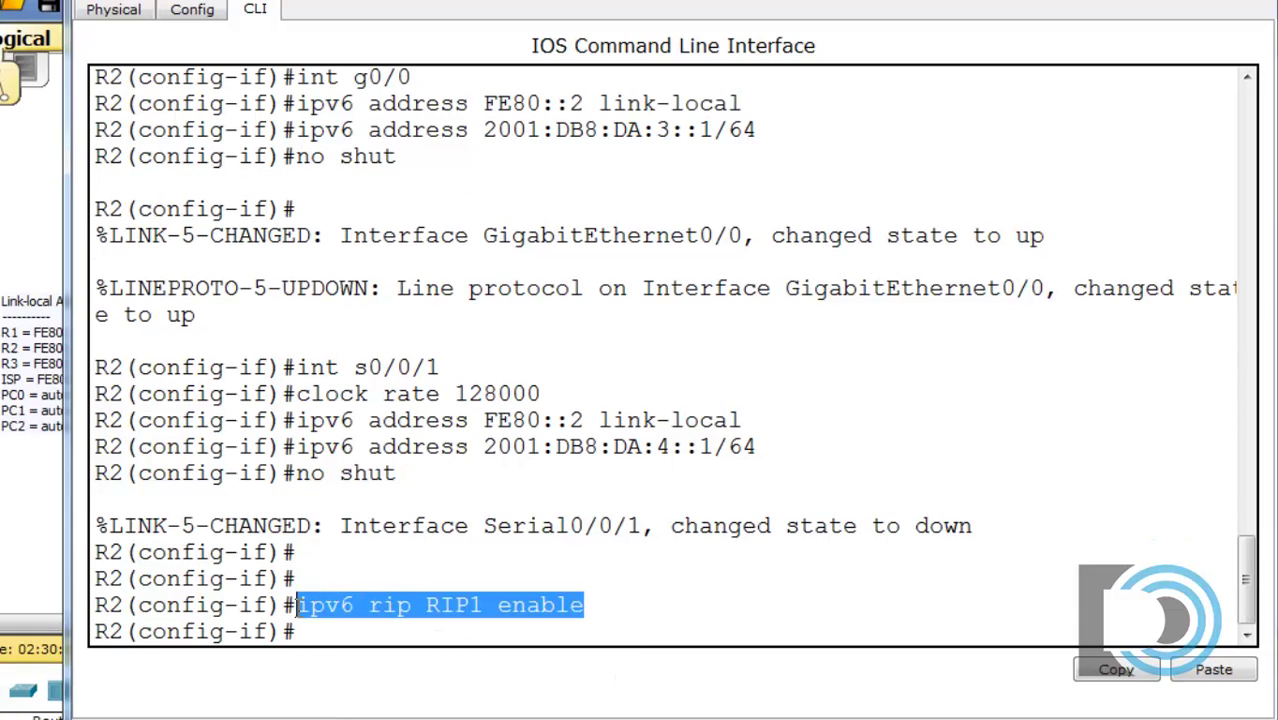
pyautogui.click(395, 615)
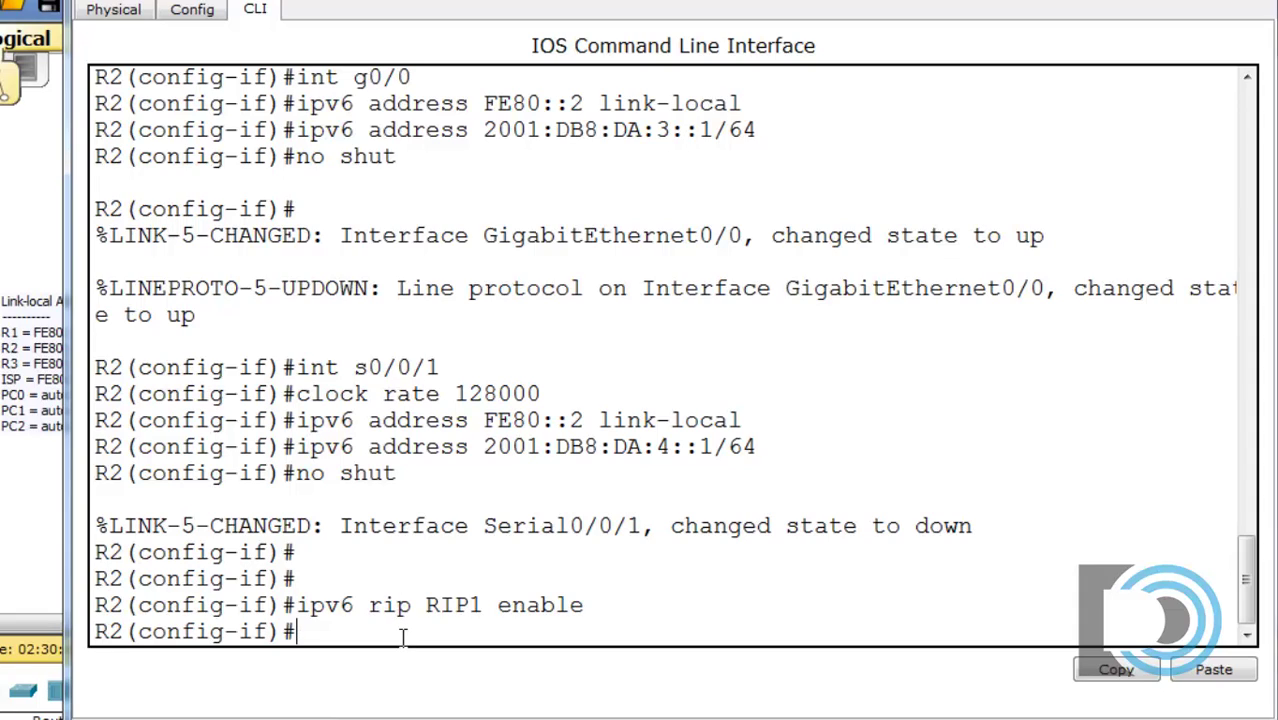
# Enable RIPng process RIP1 on R2's s0/0/0 interface with ipv6 rip RIP1 enable
pyautogui.press('Up')
pyautogui.press('Up')
pyautogui.press('Up')
pyautogui.press('Up')
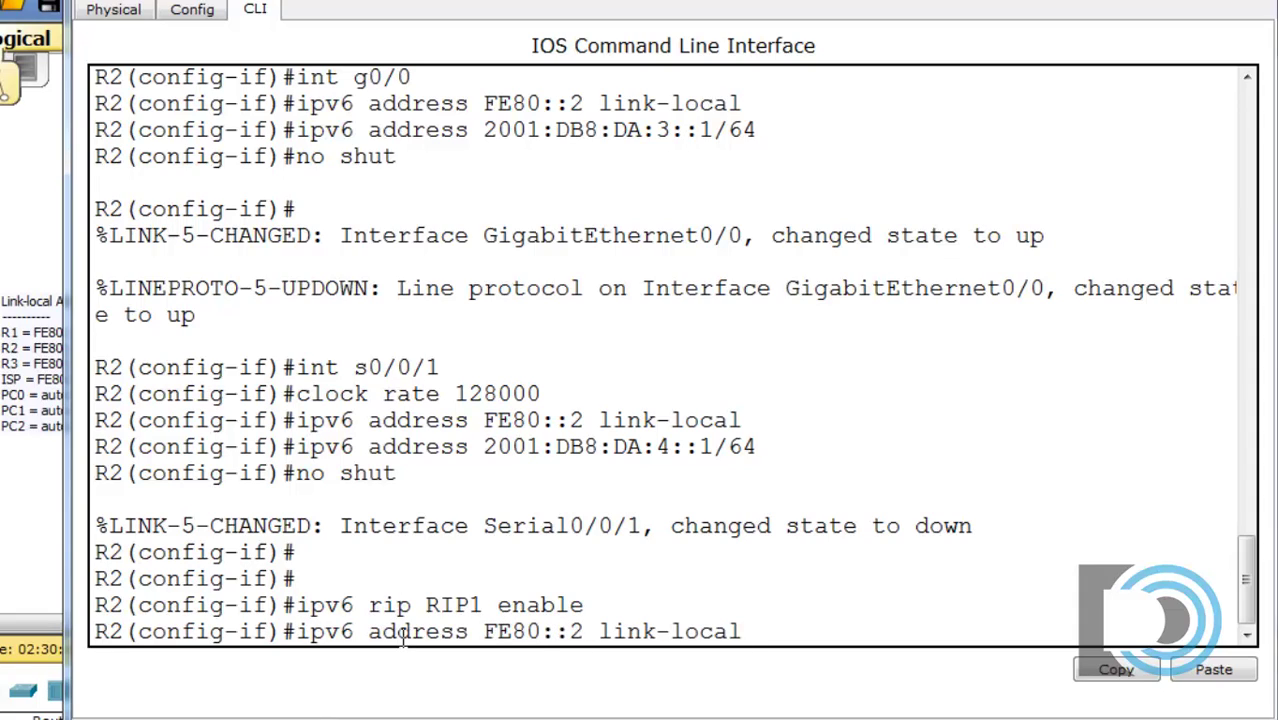
pyautogui.press('Up')
pyautogui.press('Up')
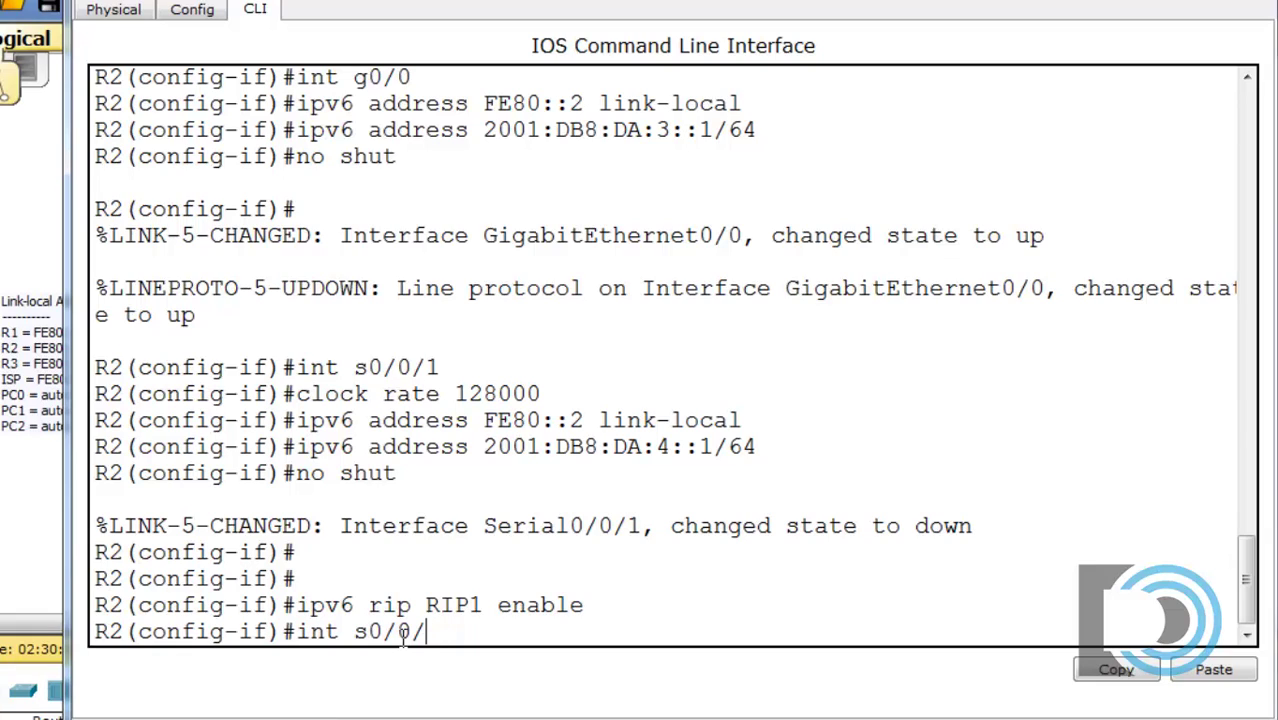
pyautogui.write('0')
pyautogui.press('Return')
pyautogui.press('Up')
pyautogui.press('Up')
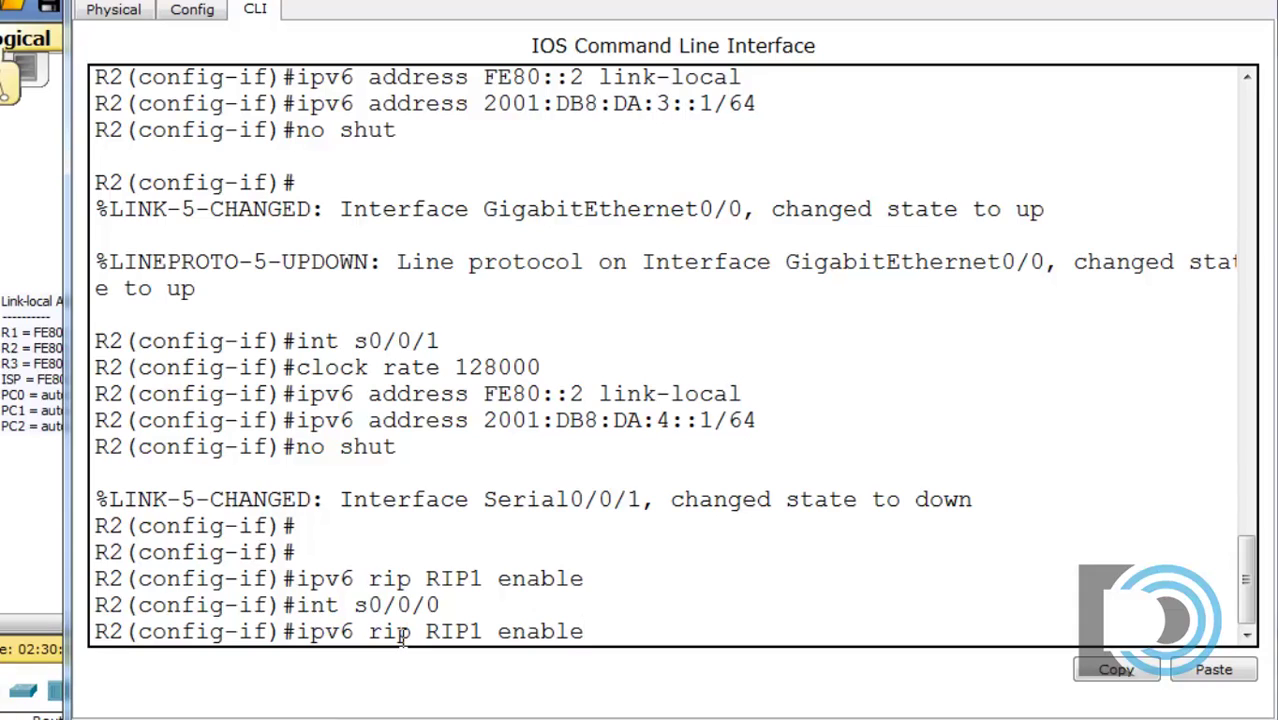
pyautogui.press('Return')
# Enable RIPng process RIP1 on R2's g0/0 interface with ipv6 rip RIP1 enable
pyautogui.press('Up')
pyautogui.press('Up')
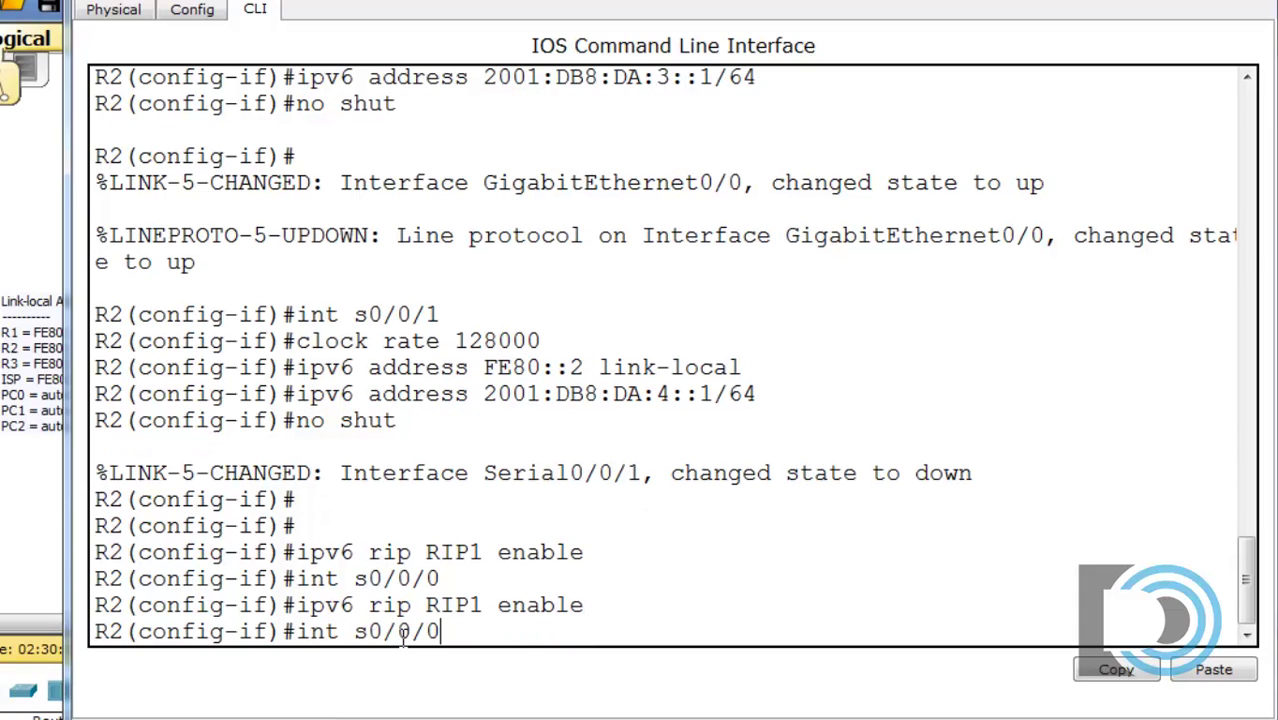
pyautogui.press('BackSpace')
pyautogui.press('BackSpace')
pyautogui.press('BackSpace')
pyautogui.press('BackSpace')
pyautogui.press('BackSpace')
pyautogui.press('BackSpace')
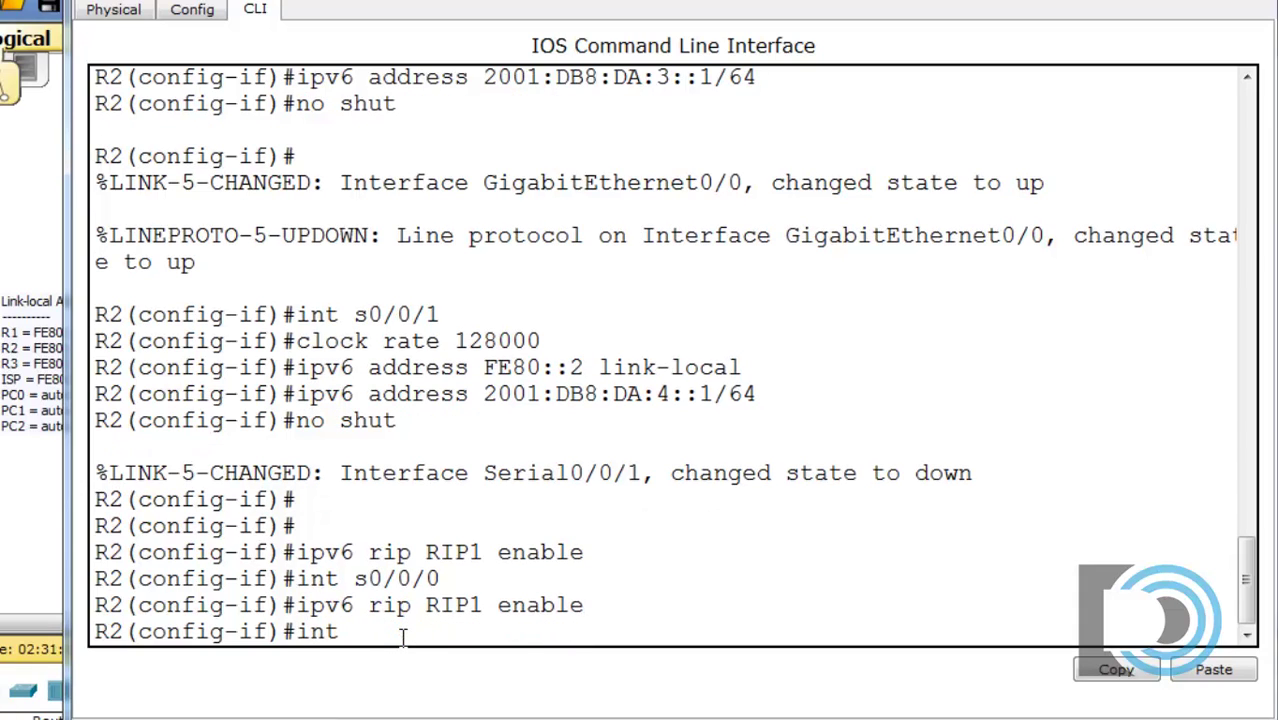
pyautogui.write('g0/0')
pyautogui.press('Return')
pyautogui.press('Up')
pyautogui.press('Up')
pyautogui.press('Return')
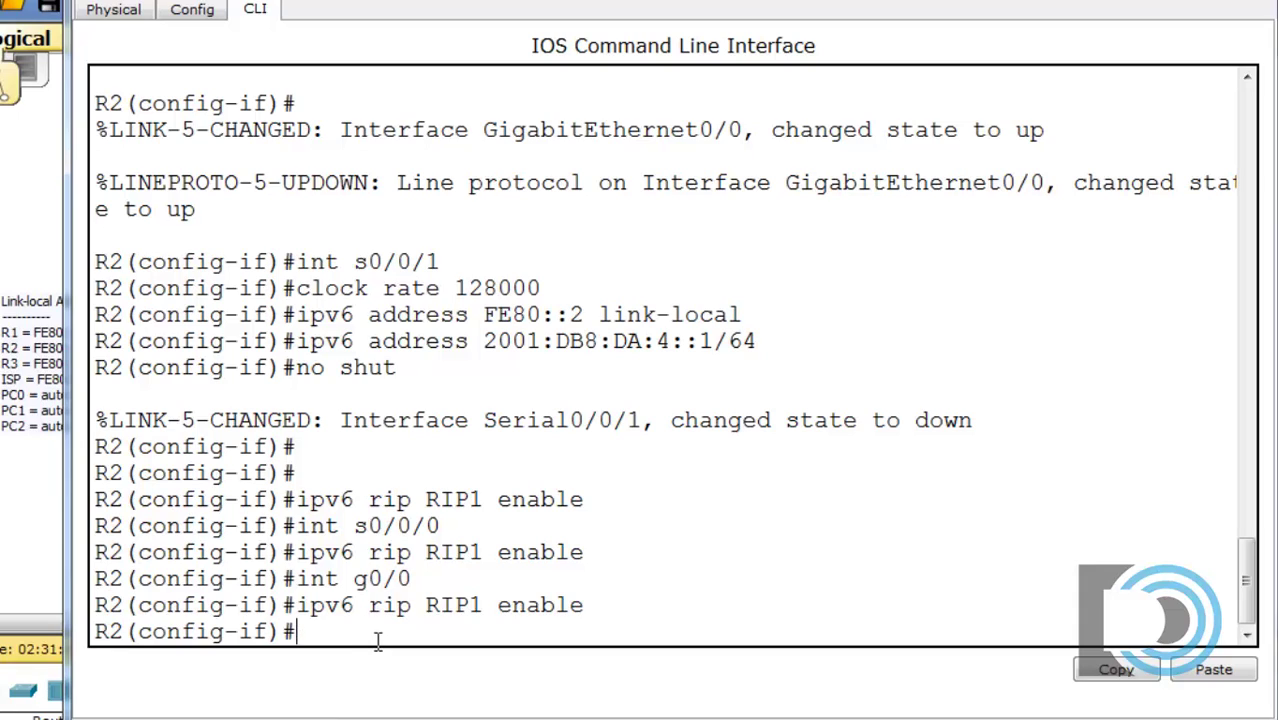
pyautogui.moveTo(427, 605); pyautogui.dragTo(476, 604)
pyautogui.click(490, 612)
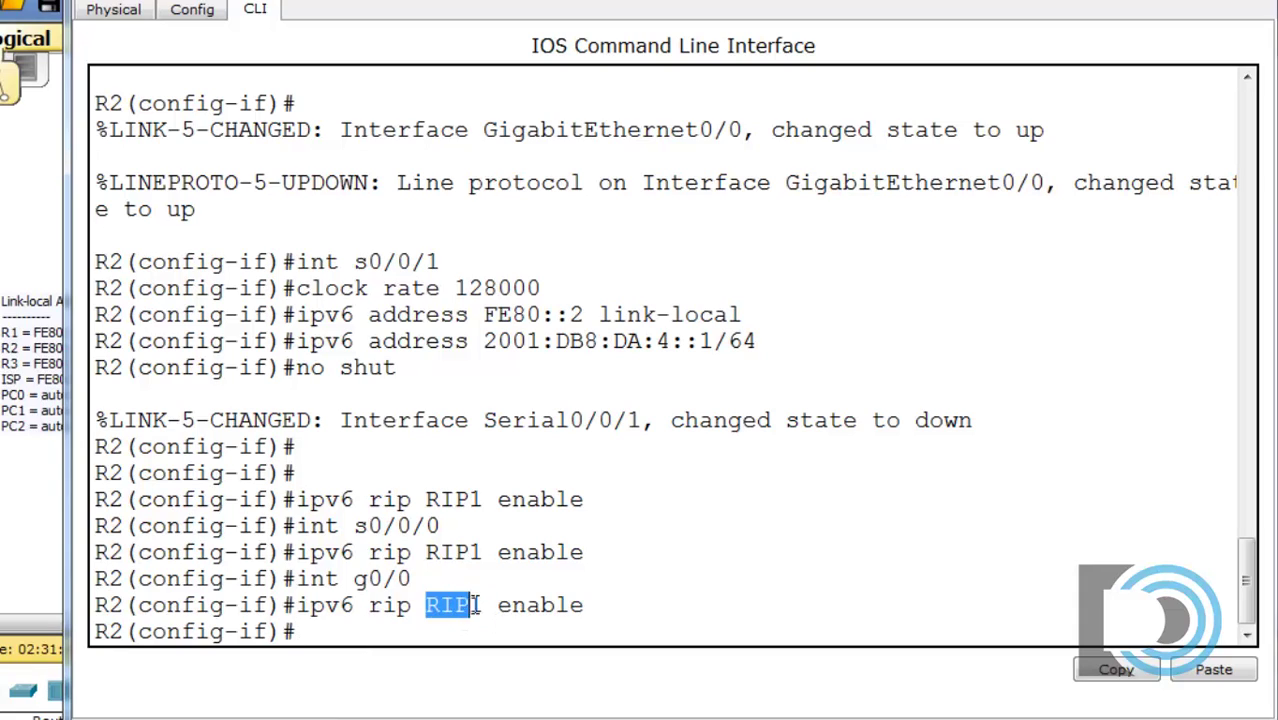
pyautogui.click(413, 630)
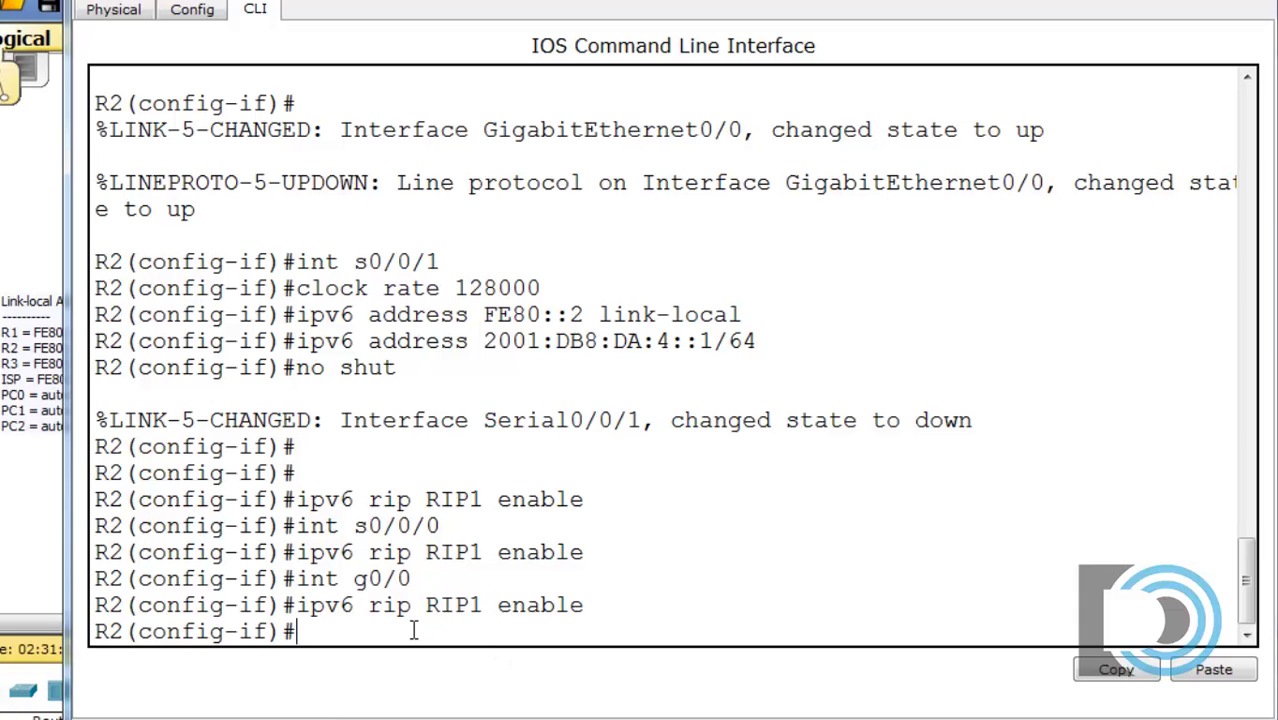
# Leave configuration mode on R2 and page through its whole running configuration with show run
pyautogui.hotkey('ctrl', 'z')
pyautogui.press('Return')
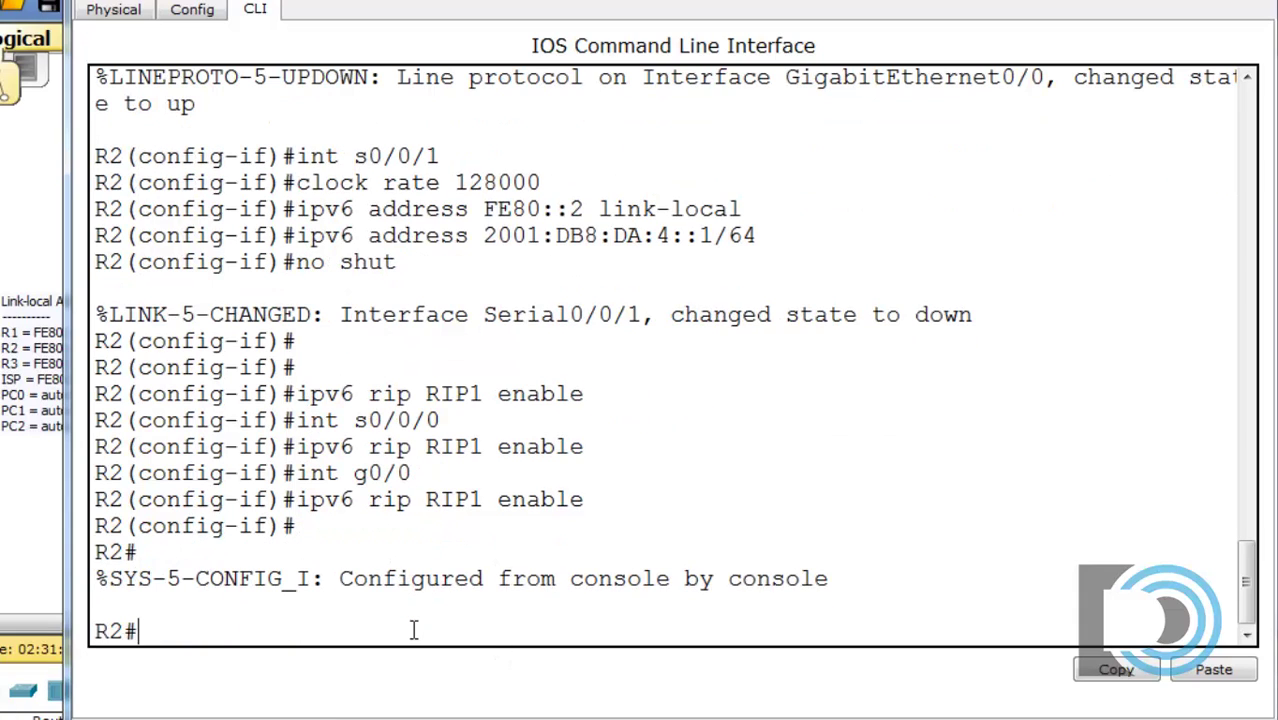
pyautogui.write('show ru')
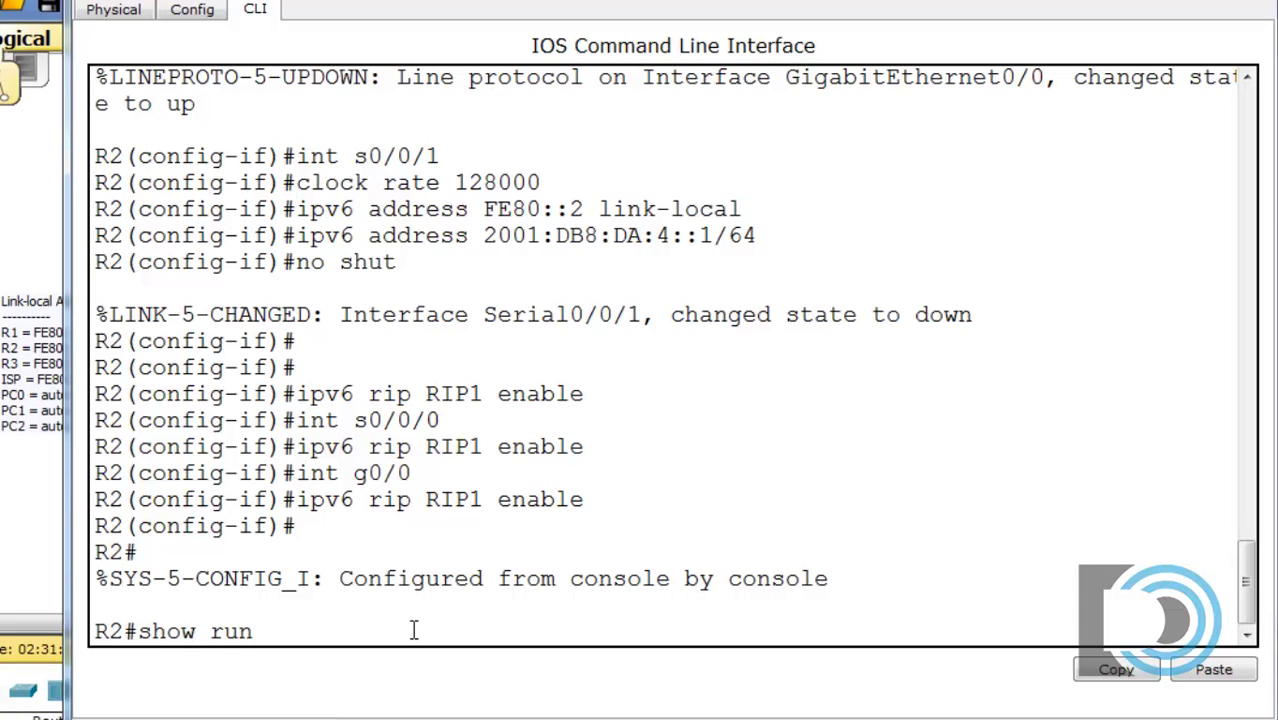
pyautogui.write('n')
pyautogui.press('Return')
pyautogui.press('space')
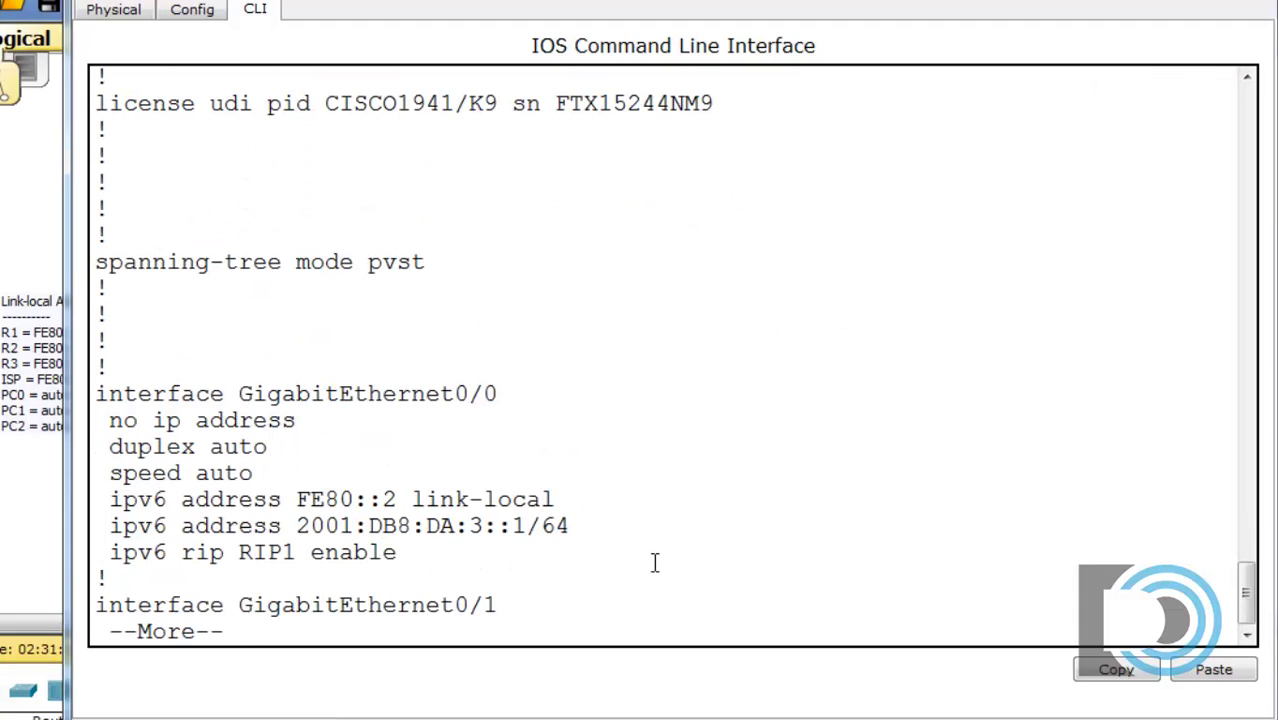
pyautogui.press('space')
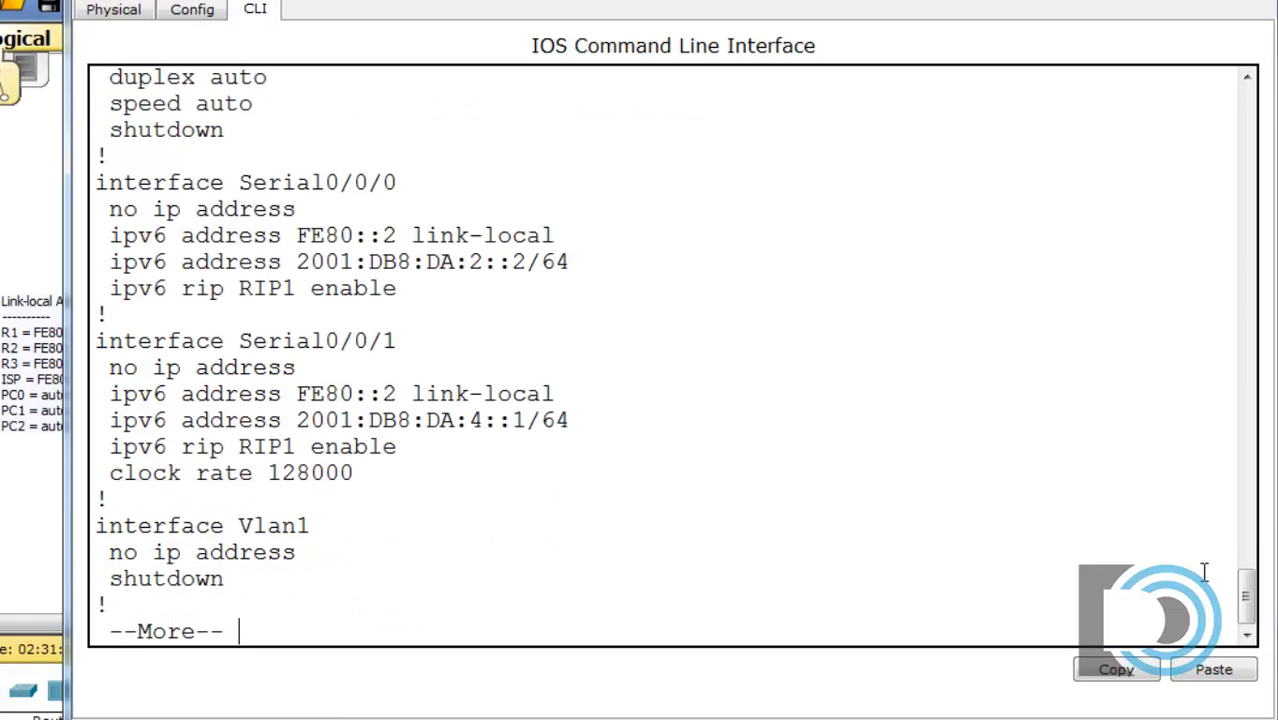
pyautogui.moveTo(1247, 605)
pyautogui.mouseDown()
pyautogui.moveTo(1247, 538)
pyautogui.moveTo(1247, 622)
pyautogui.mouseUp()
pyautogui.press('space')
pyautogui.press('space')
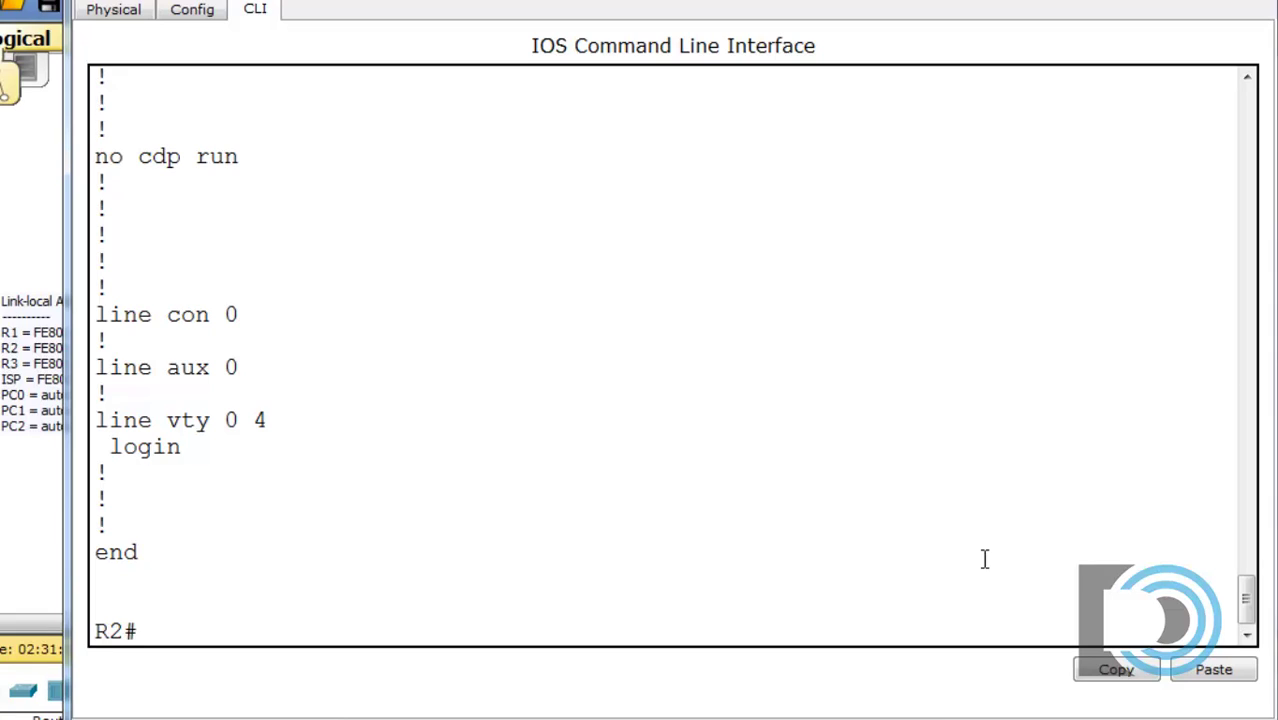
# Display R2's IPv6 routing table with show ipv6 route, examine the RIP-learned and default routes, and close R2's window
pyautogui.write('show ipv')
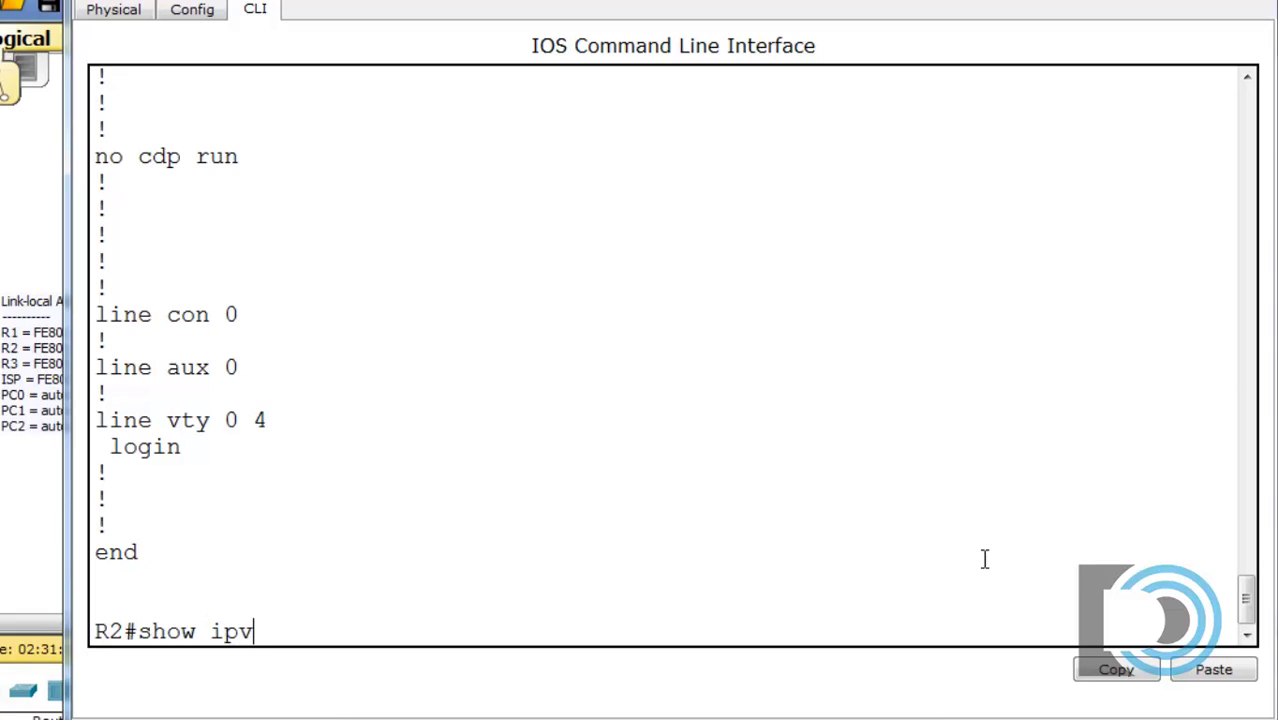
pyautogui.write('6 route')
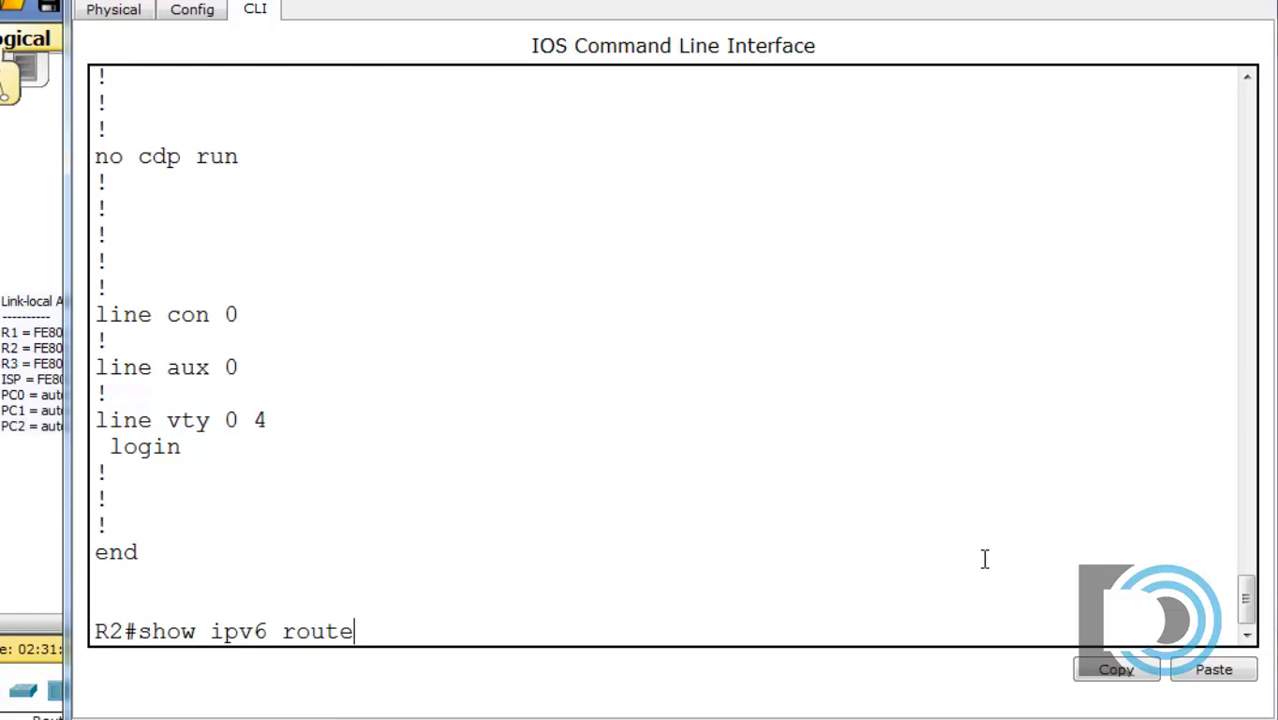
pyautogui.press('Return')
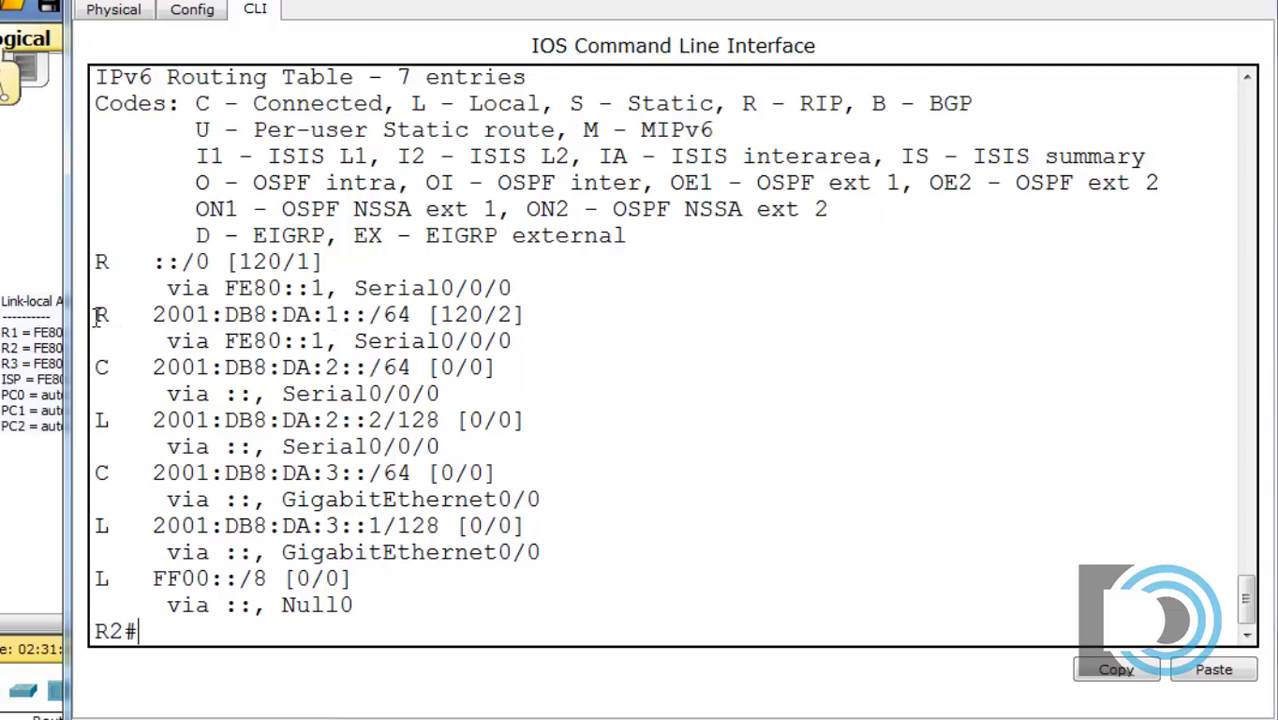
pyautogui.moveTo(98, 318); pyautogui.dragTo(514, 341)
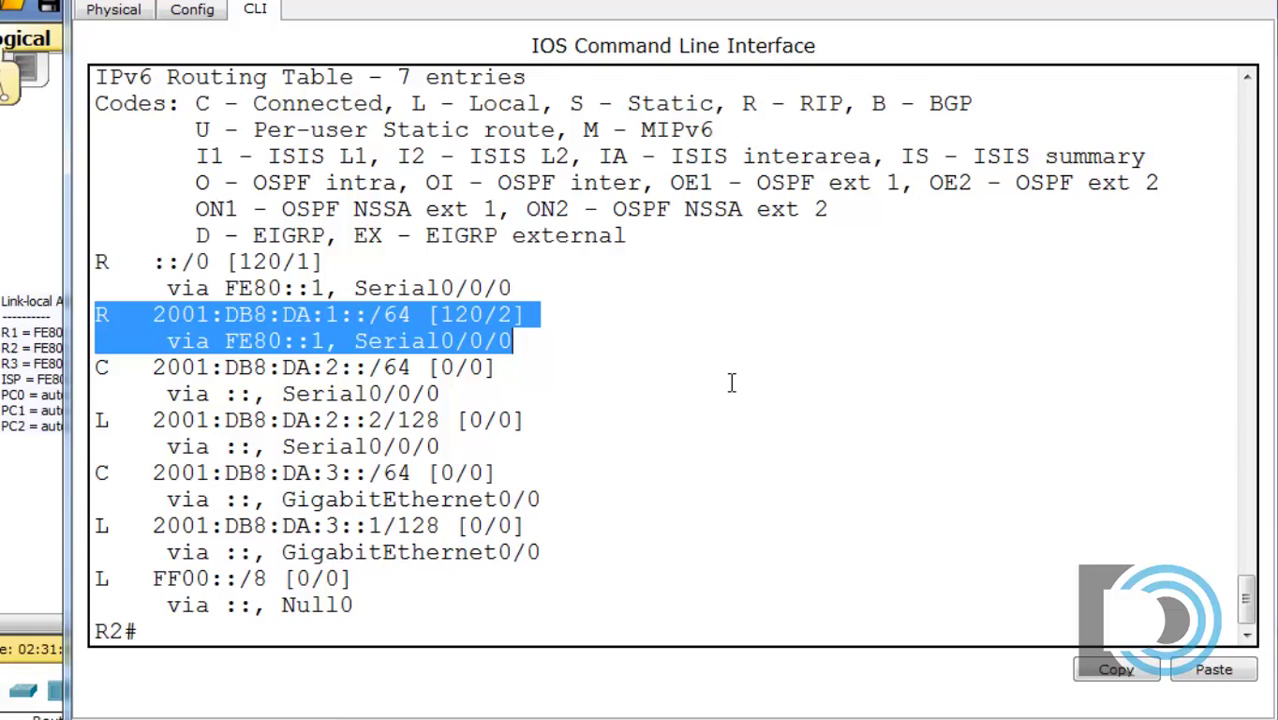
pyautogui.click(675, 381)
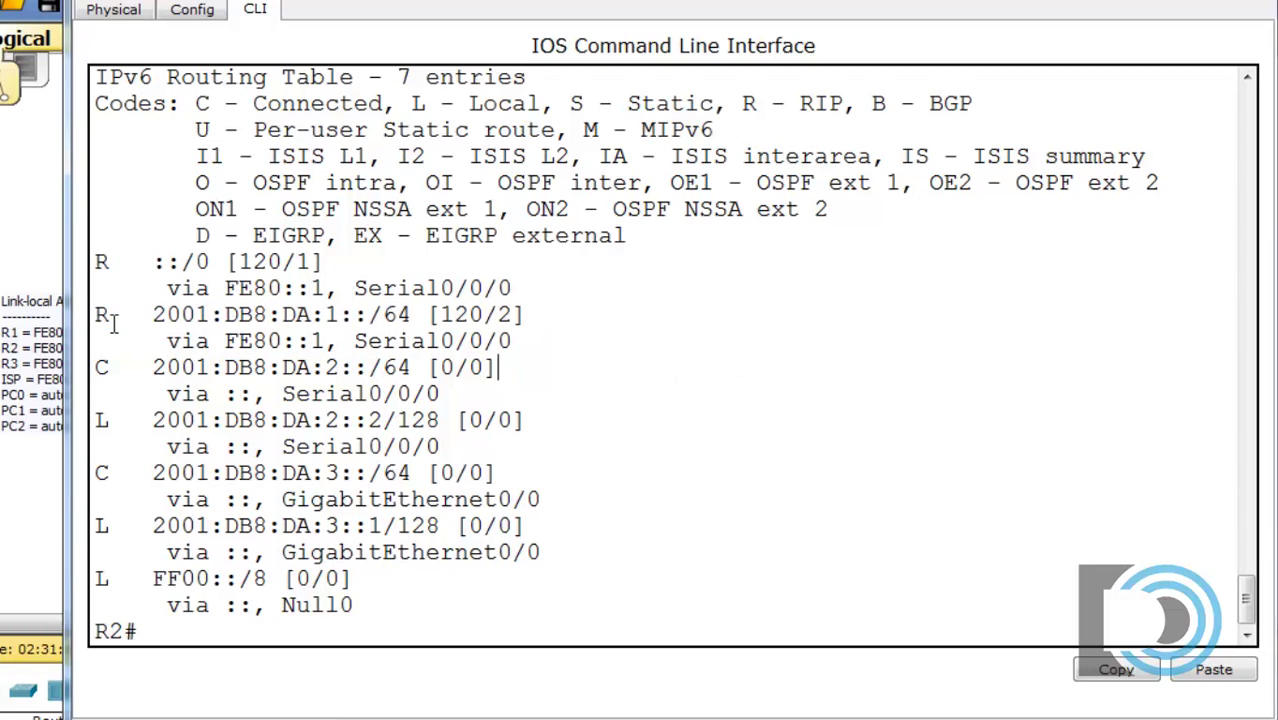
pyautogui.moveTo(104, 318); pyautogui.dragTo(97, 318)
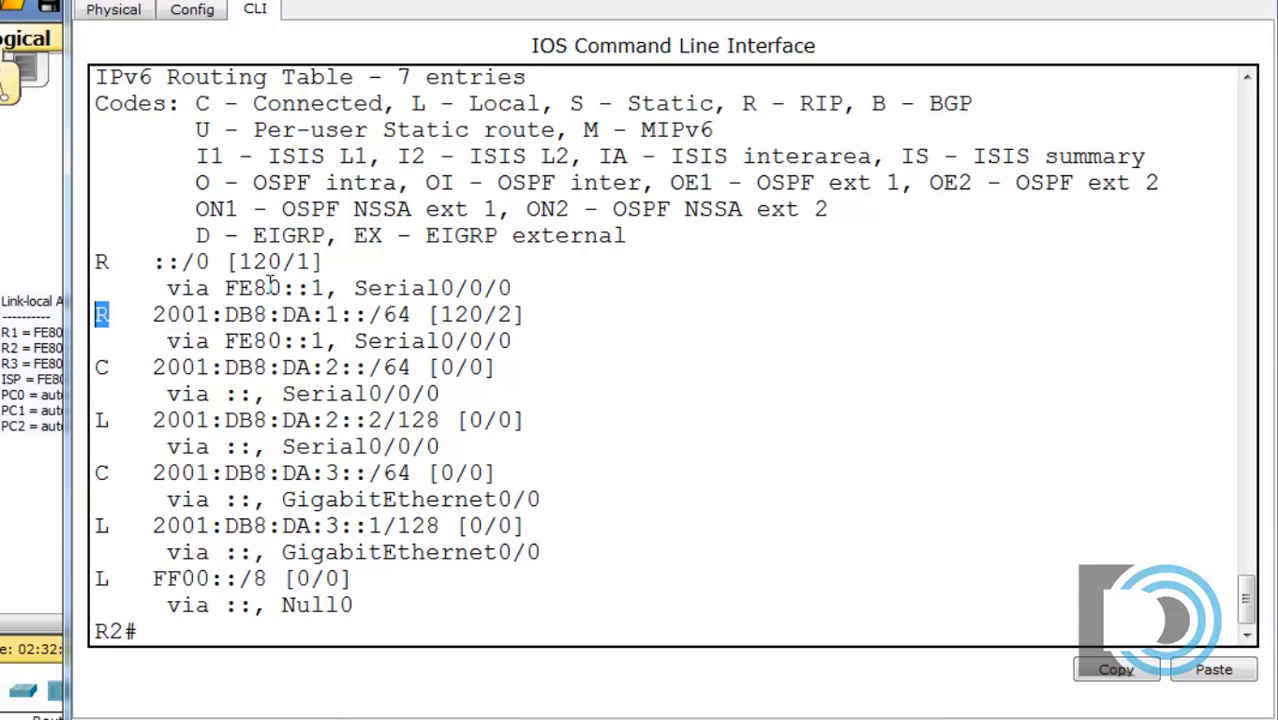
pyautogui.moveTo(330, 262); pyautogui.dragTo(88, 262)
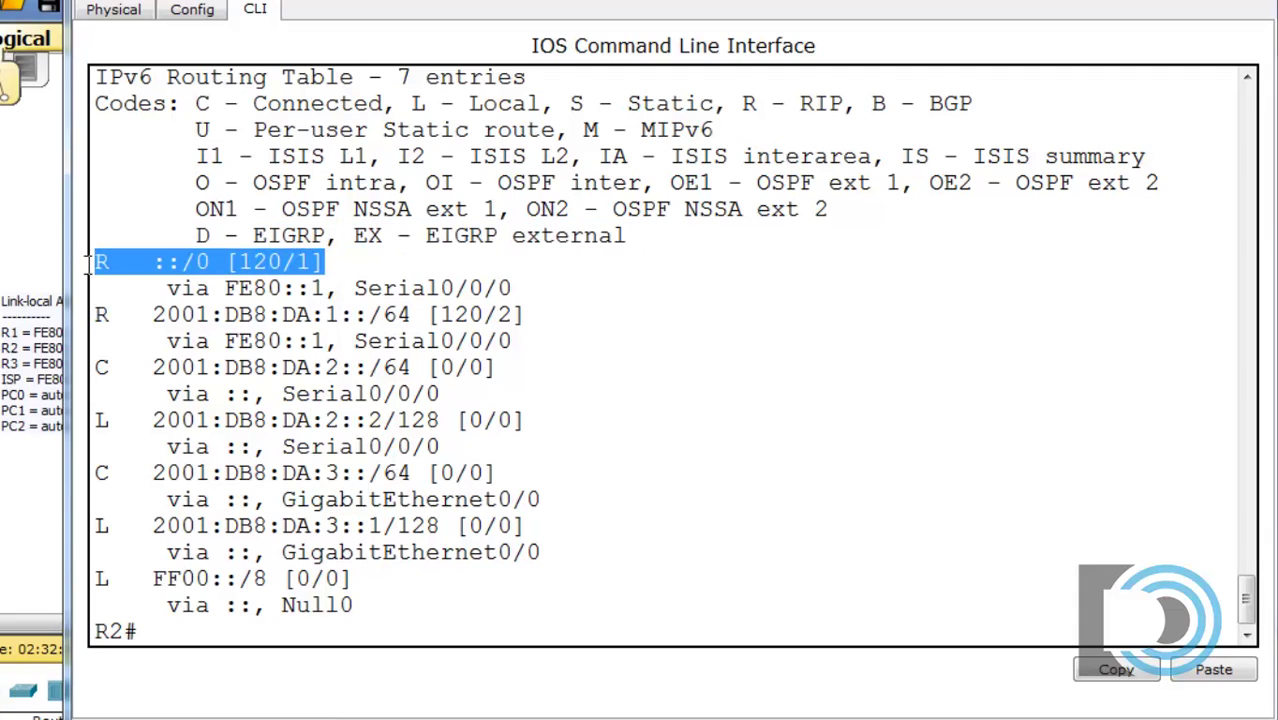
pyautogui.click(326, 318)
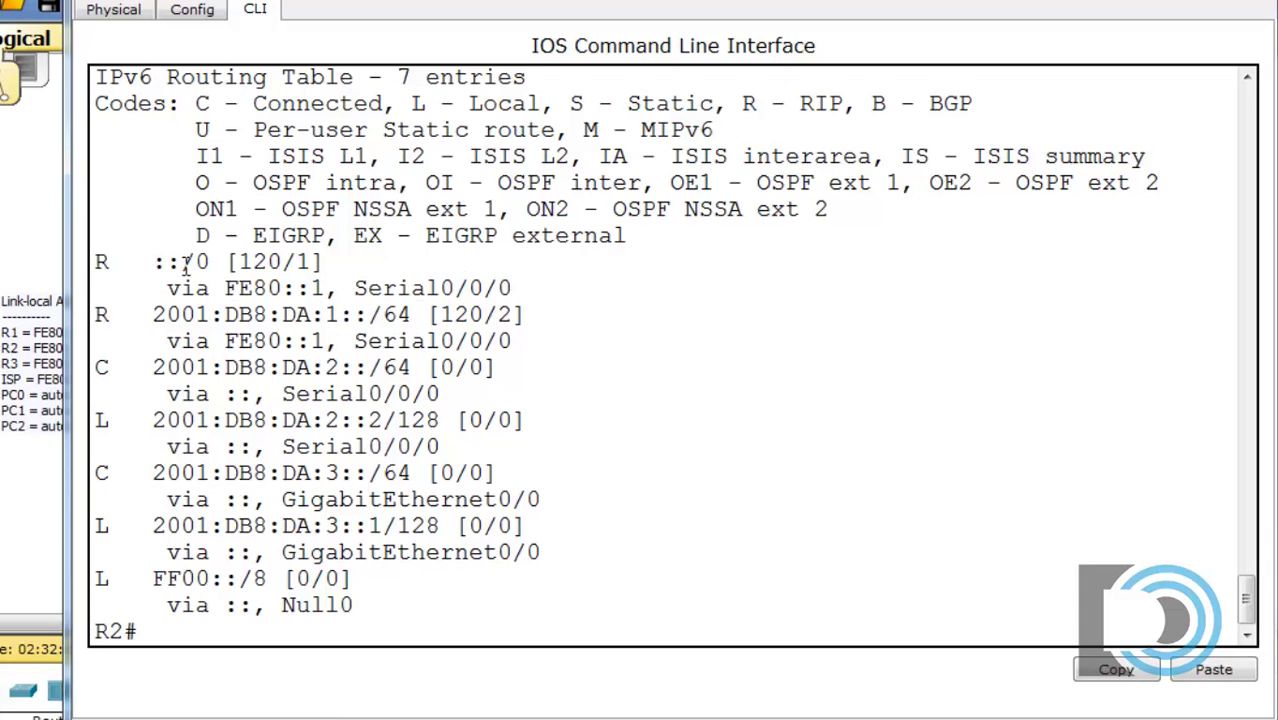
pyautogui.moveTo(362, 252); pyautogui.dragTo(72, 265)
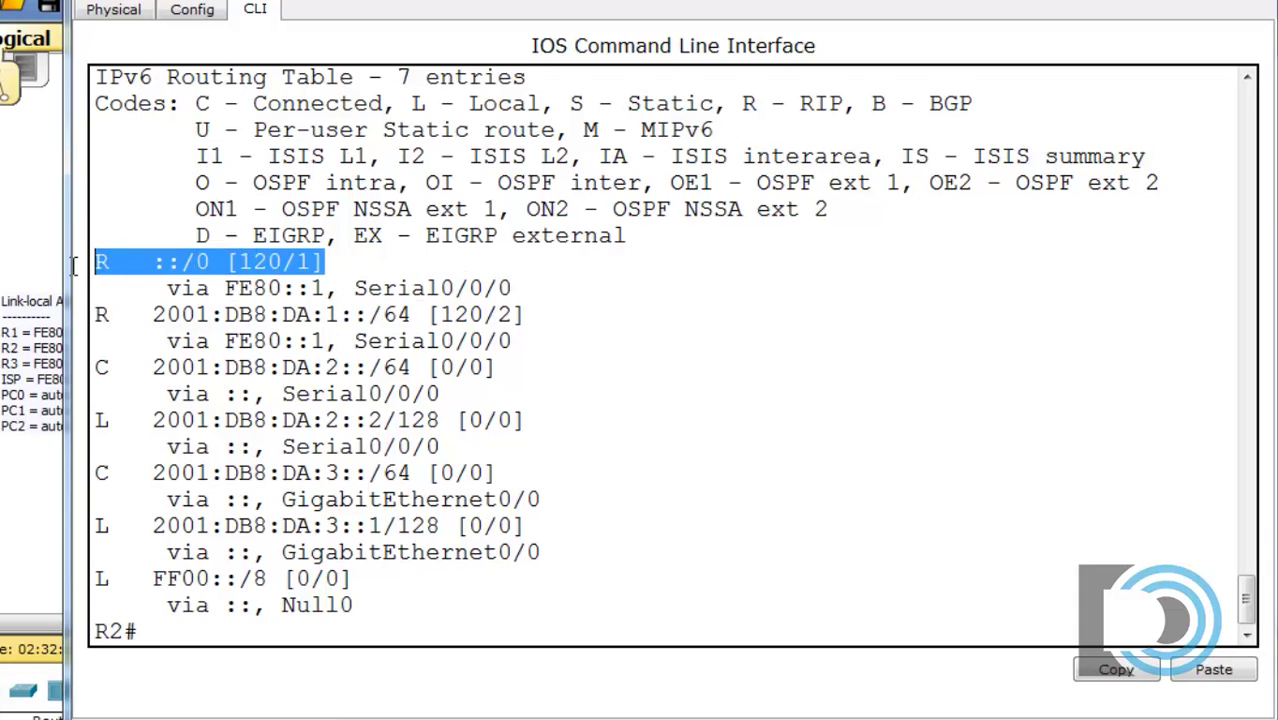
pyautogui.click(649, 585)
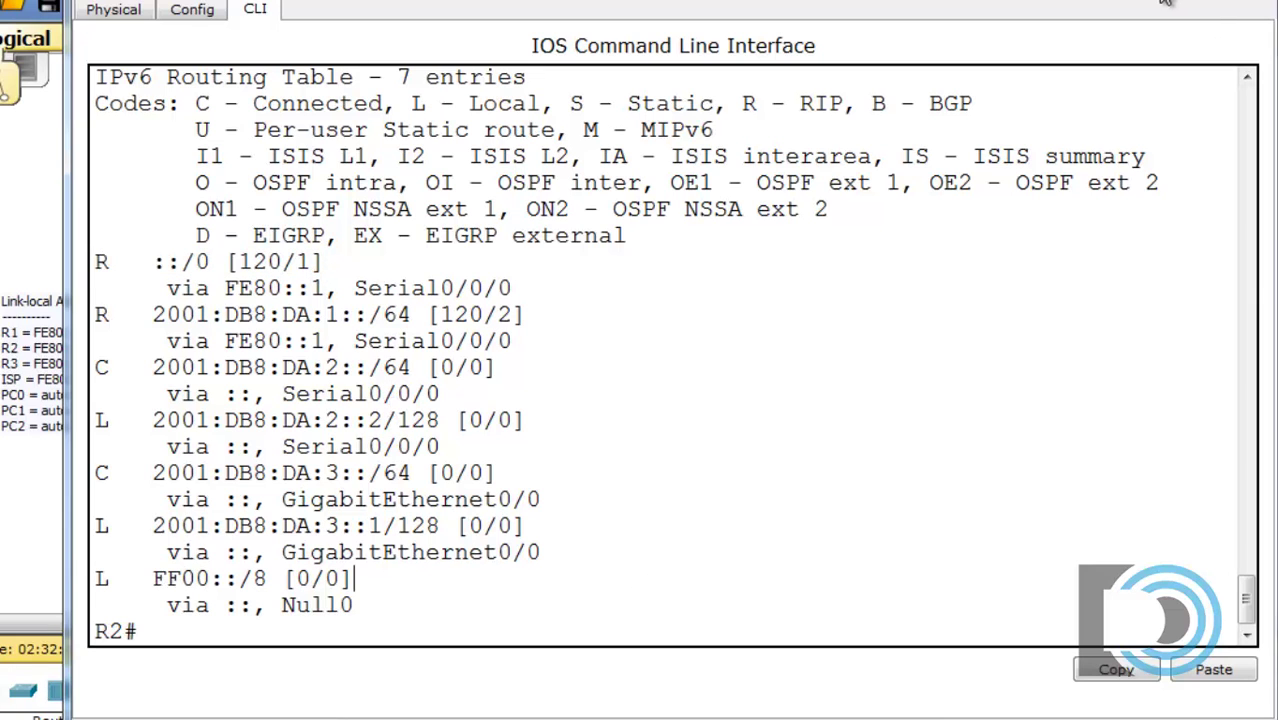
pyautogui.hotkey('alt', 'F4')
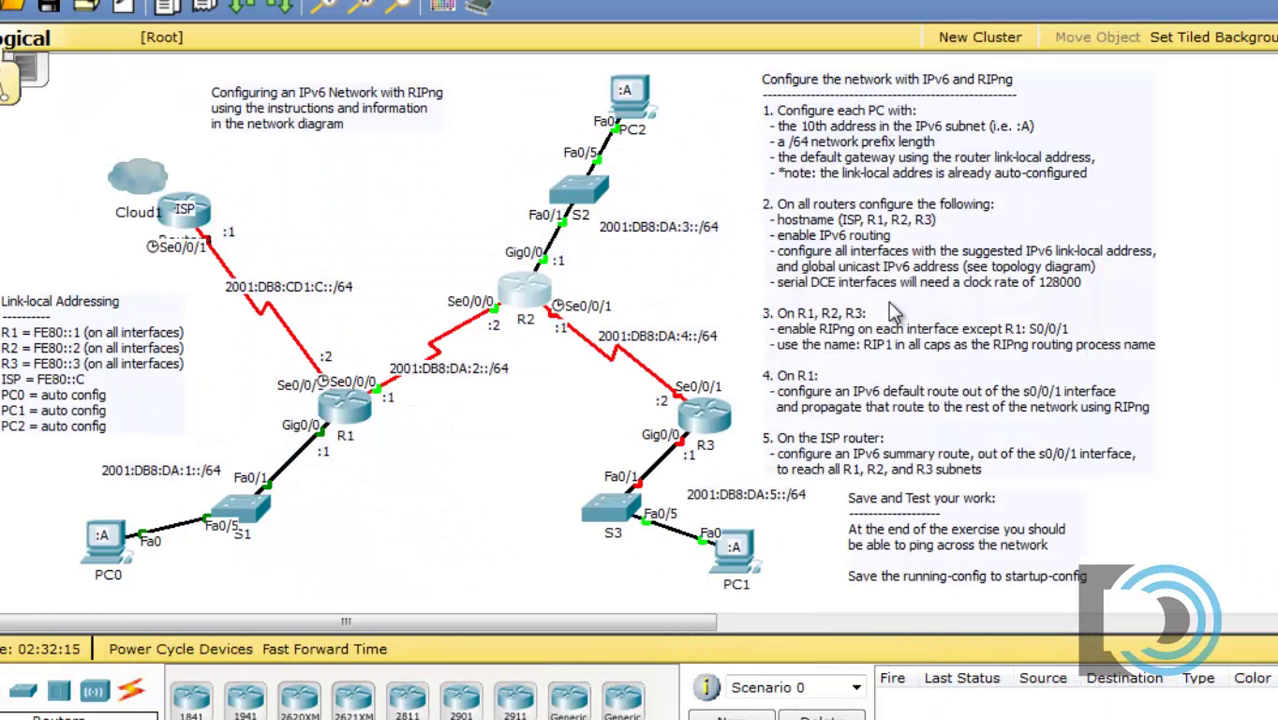
# Ping PC0 at 2001:DB8:DA:1::A from PC2's Command Prompt, then close PC2's window
pyautogui.click(643, 114)
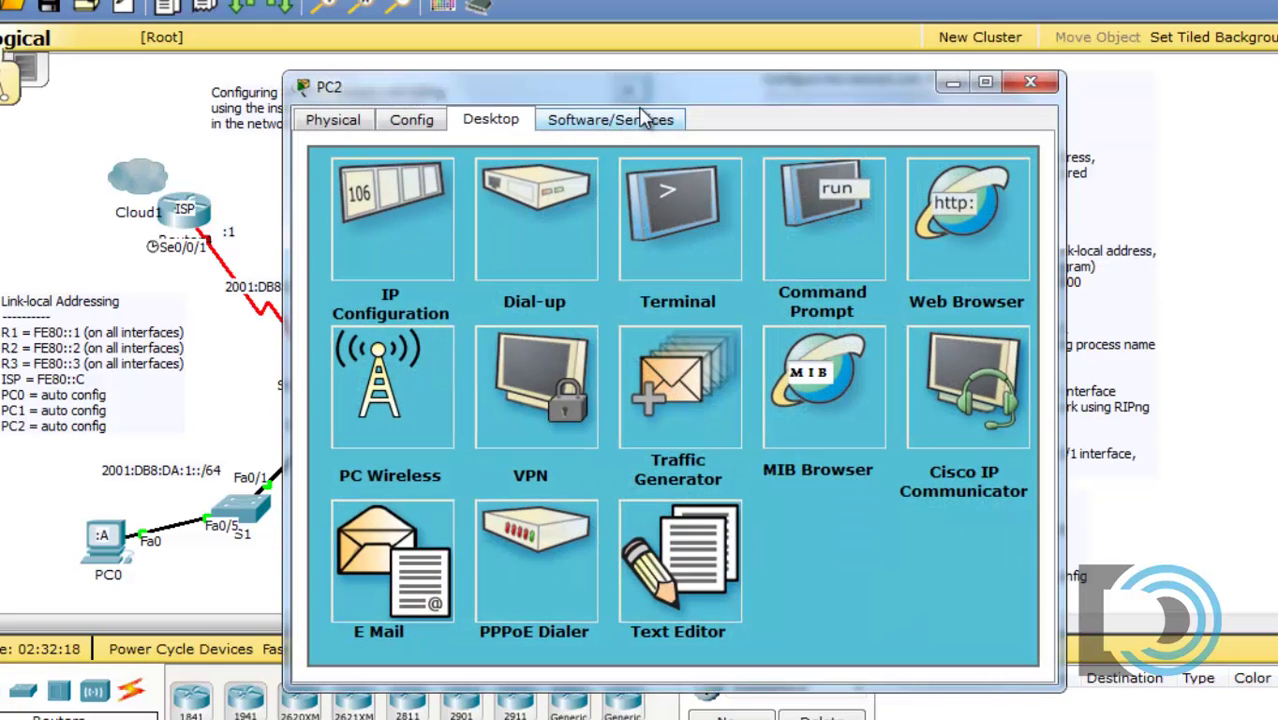
pyautogui.click(808, 240)
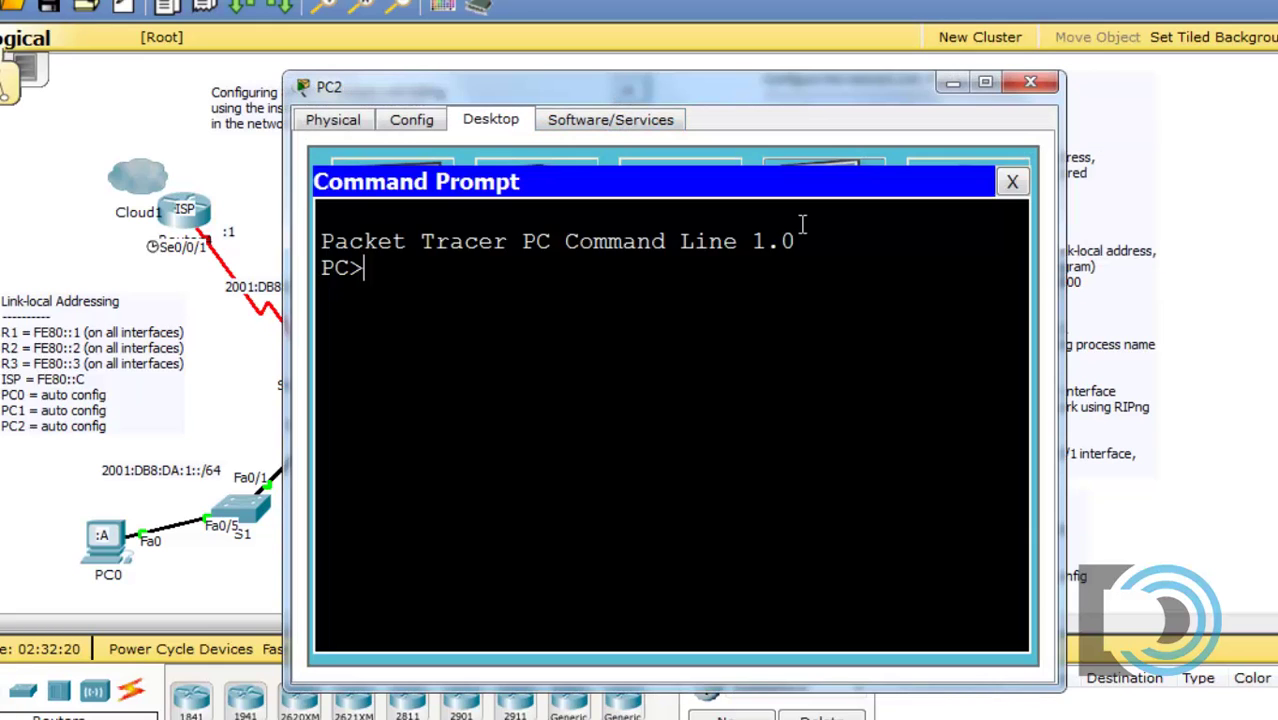
pyautogui.write('ping ')
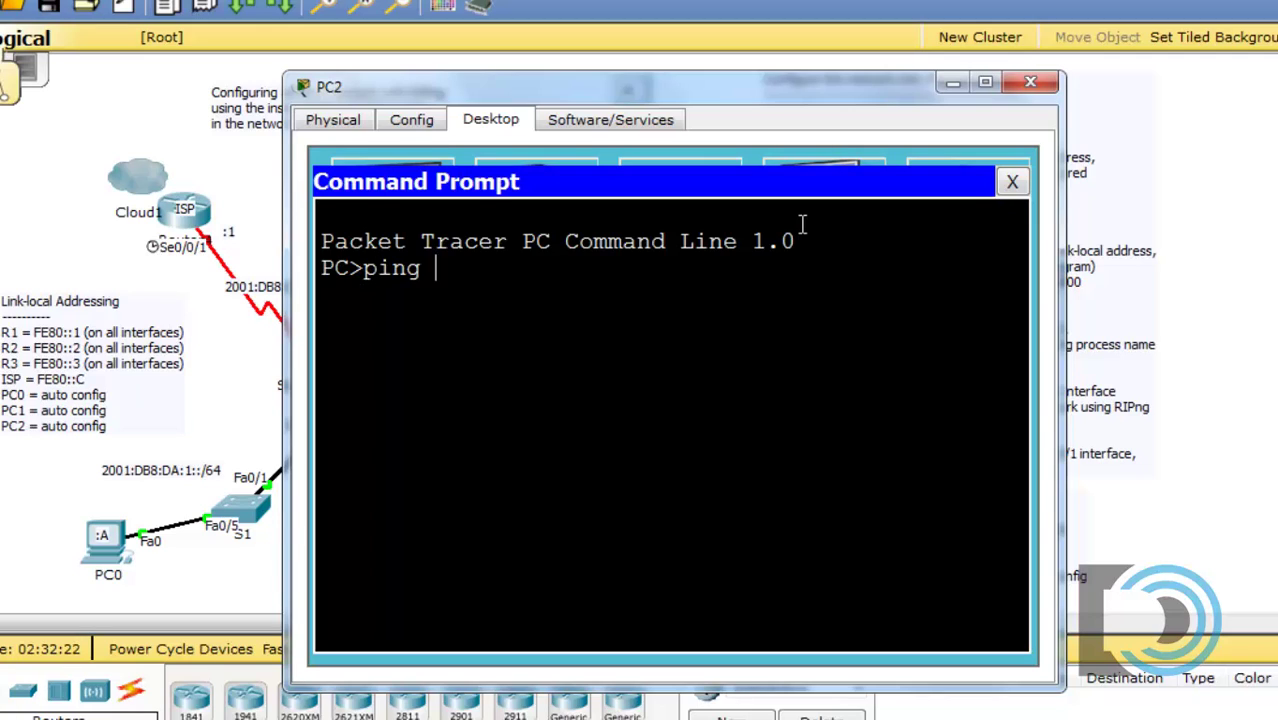
pyautogui.write('2001')
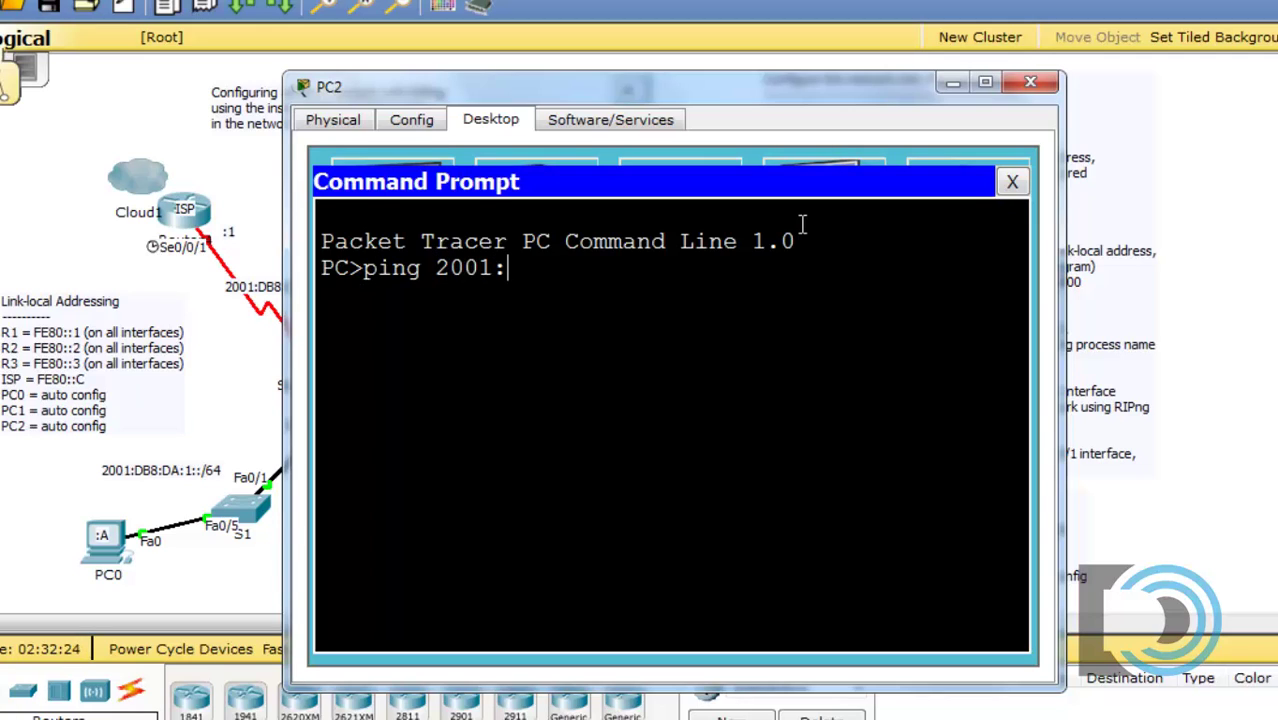
pyautogui.write(':DB8:')
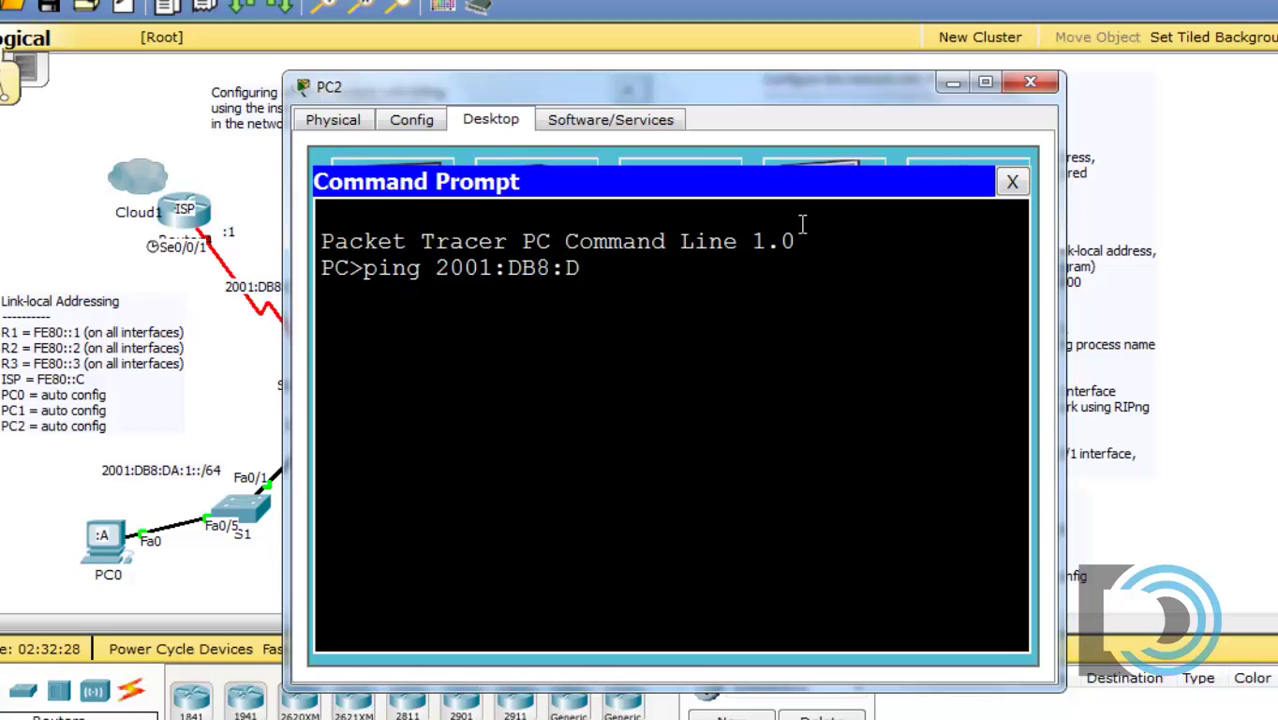
pyautogui.write('DA:1::A')
pyautogui.moveTo(667, 267); pyautogui.dragTo(363, 267)
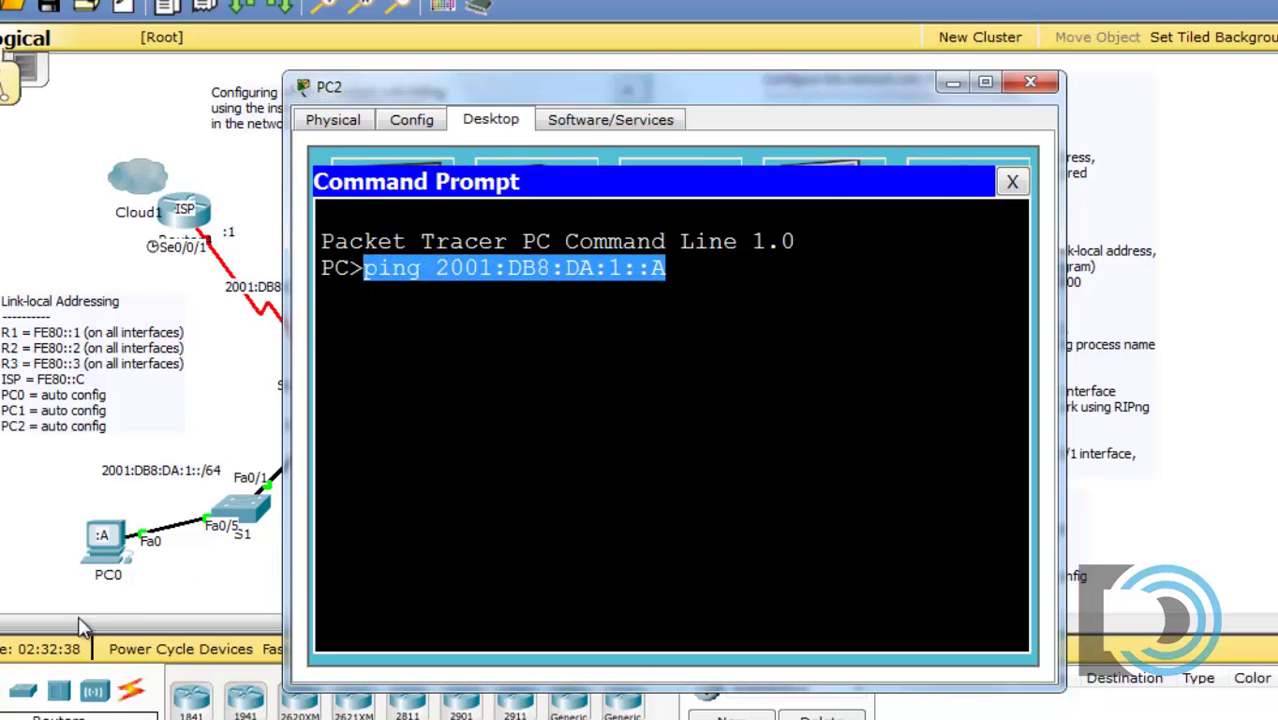
pyautogui.click(689, 271)
pyautogui.press('Return')
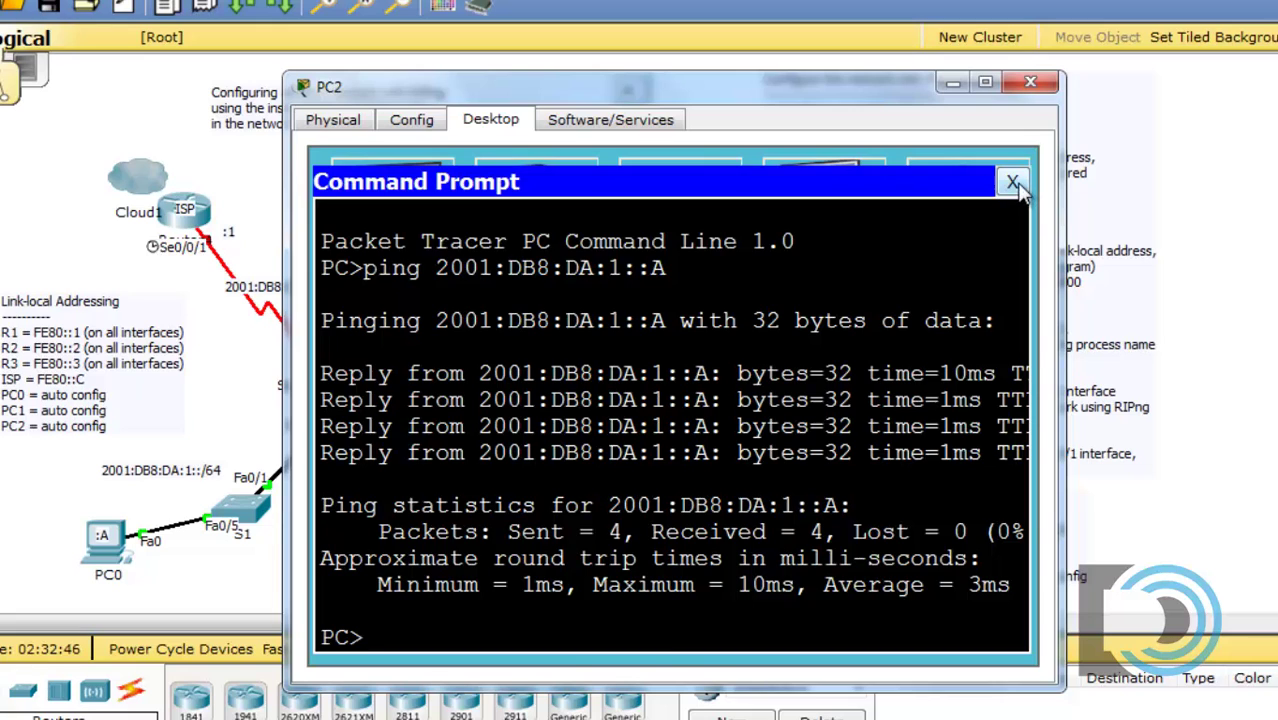
pyautogui.click(1012, 181)
pyautogui.click(1030, 81)
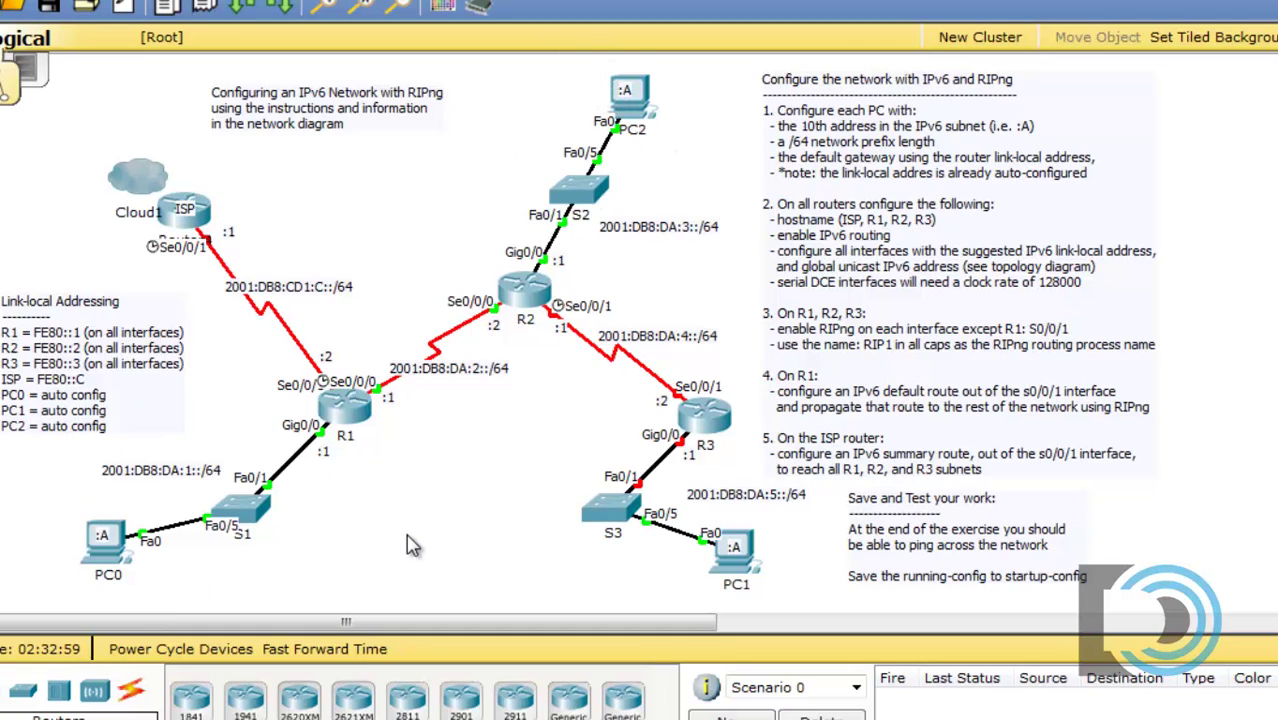
# Open R1's command line and enter privileged EXEC mode with en
pyautogui.click(345, 405)
pyautogui.press('Return')
pyautogui.press('Return')
pyautogui.press('Return')
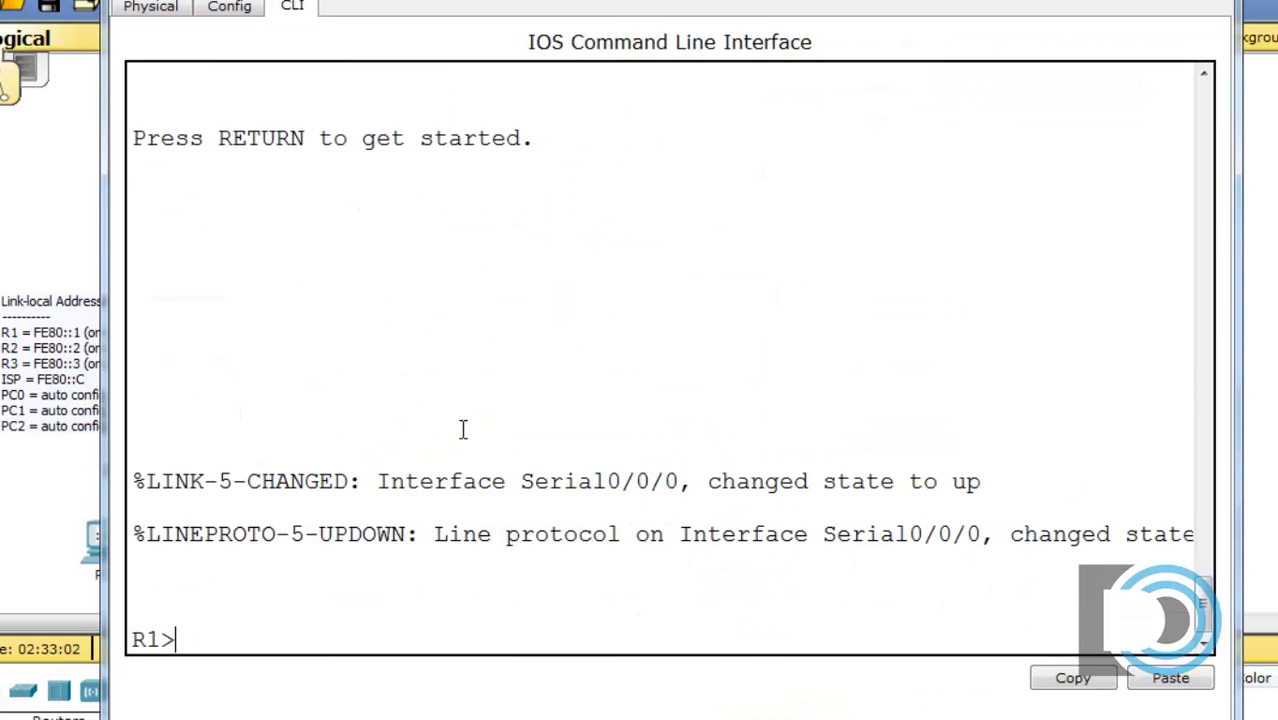
pyautogui.write('sho')
pyautogui.press('BackSpace')
pyautogui.press('BackSpace')
pyautogui.press('BackSpace')
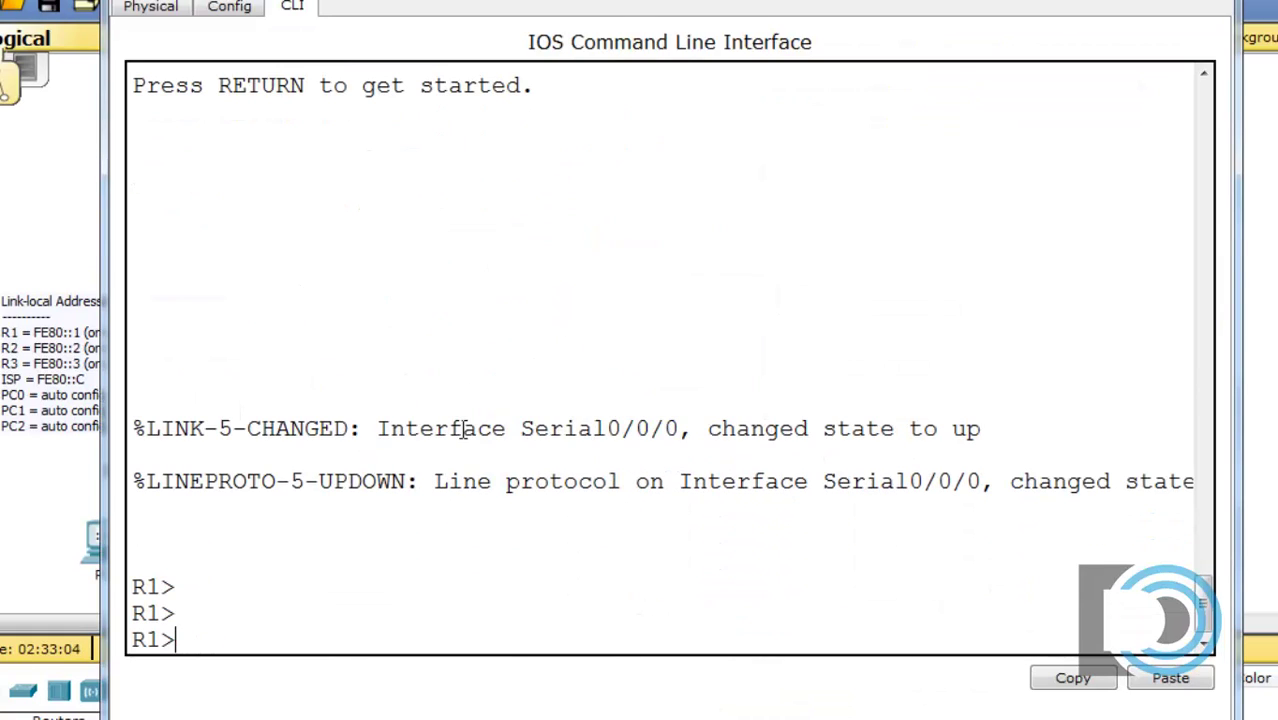
pyautogui.write('en')
pyautogui.press('Return')
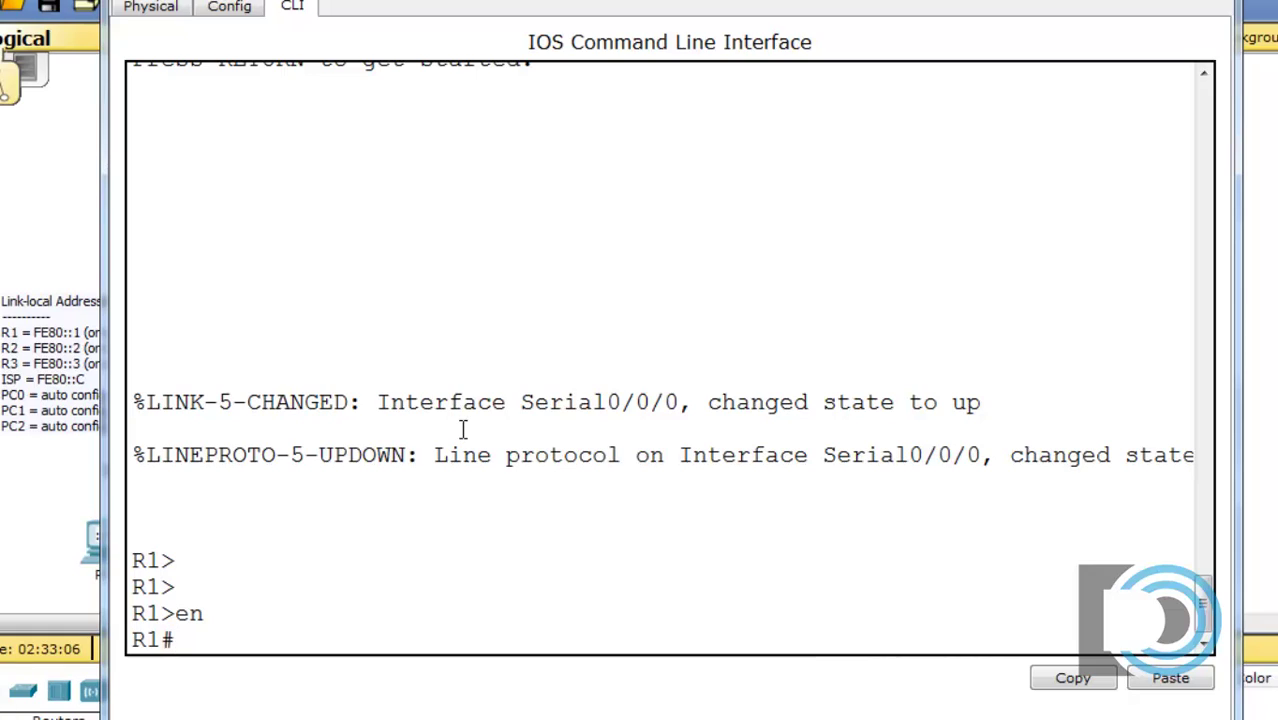
# Display R1's IPv6 routing table with show ipv6 route and examine the RIP-learned route
pyautogui.write('show ipv6 ')
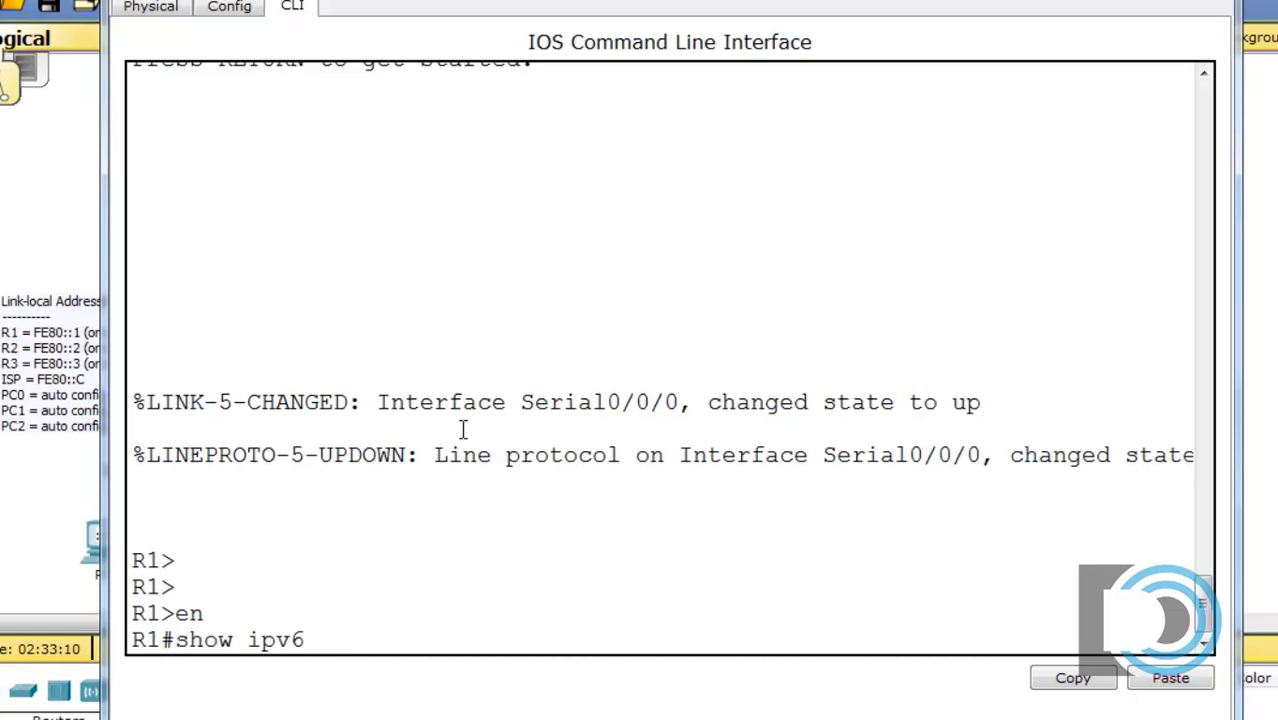
pyautogui.write('route')
pyautogui.press('Return')
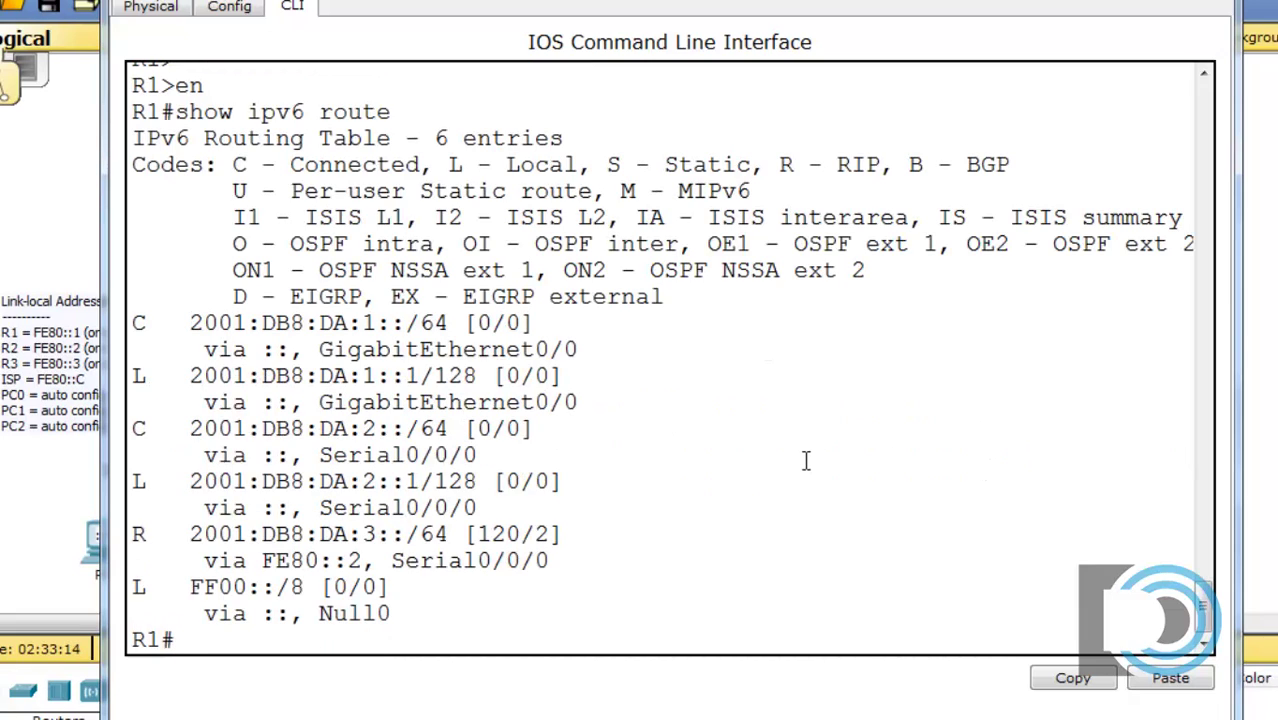
pyautogui.moveTo(362, 536); pyautogui.dragTo(385, 537)
pyautogui.click(500, 584)
# Close R1's window and bring the PT Activity instructions window to the front
pyautogui.hotkey('alt', 'F4')
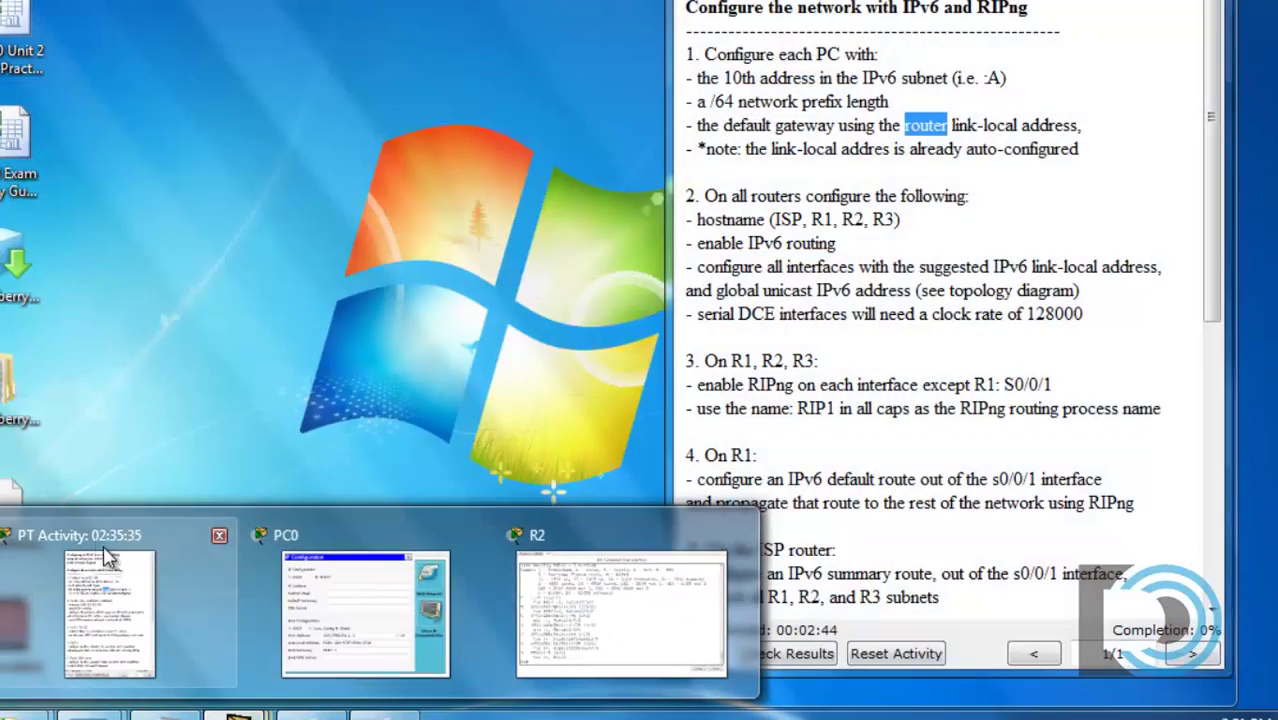
pyautogui.click(107, 560)
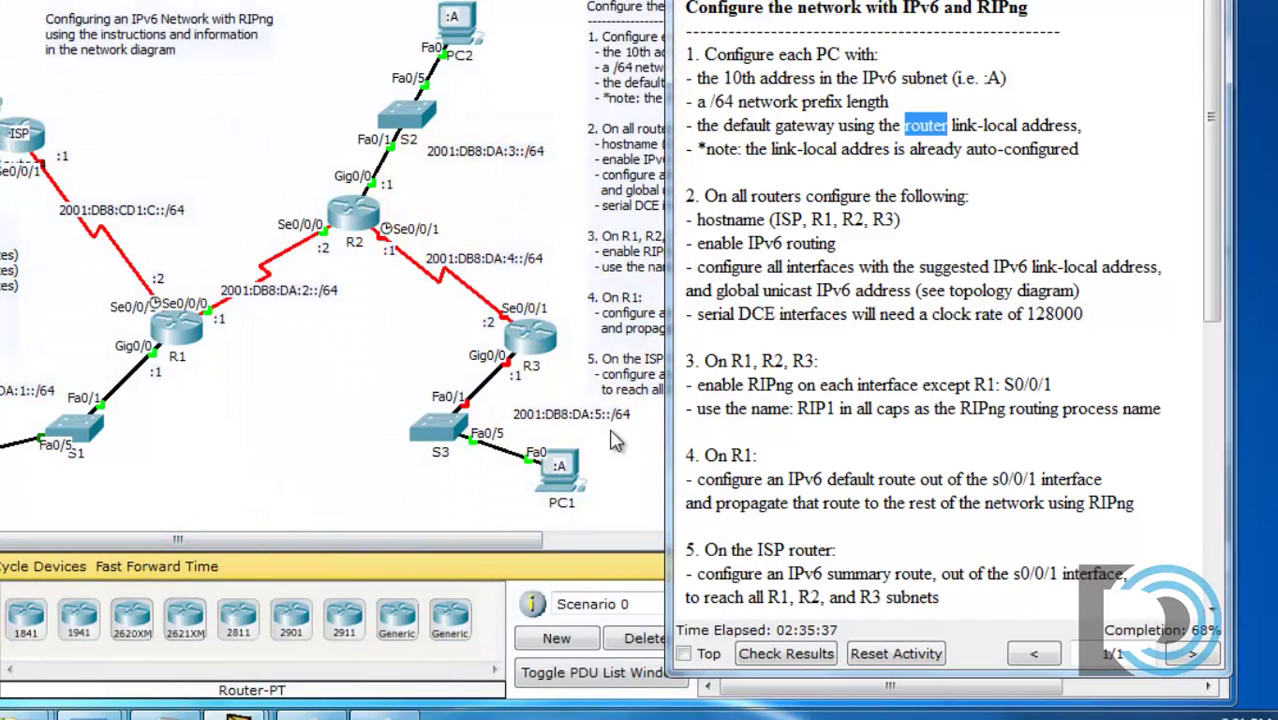